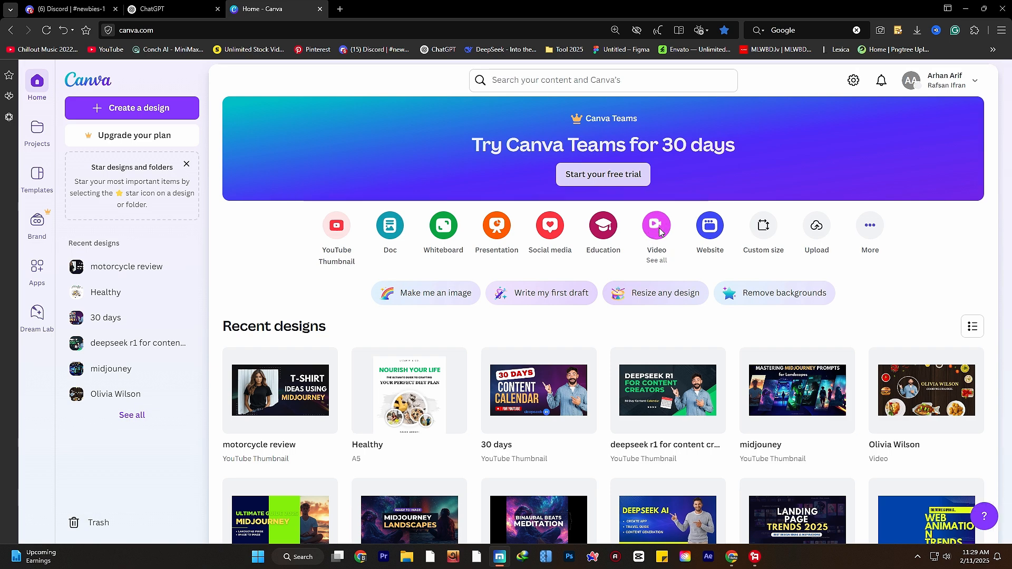
- Create a blank YouTube Video (1080p) design from the Video options
{"action": "left_click", "coordinate": [657, 226]}
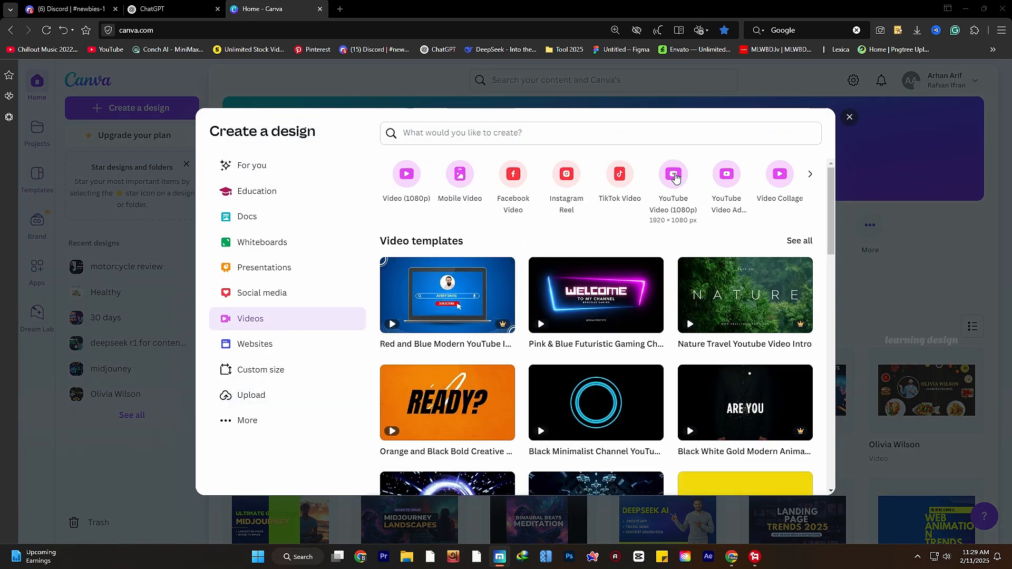
{"action": "left_click", "coordinate": [672, 181]}
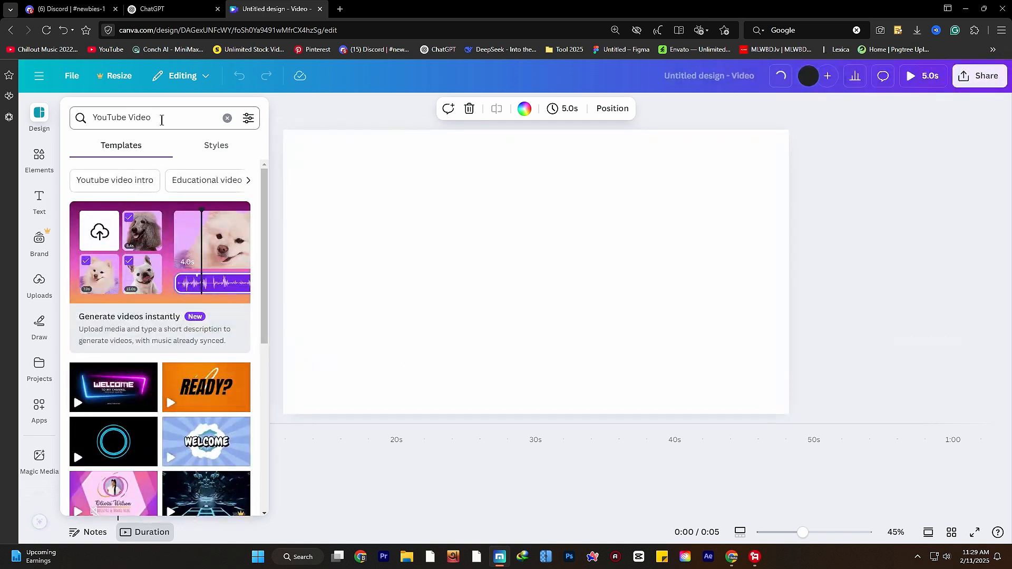
- Search templates for 'food intro' and apply the Yellow Cooking Channel YouTube Intro template
{"action": "left_click", "coordinate": [140, 117]}
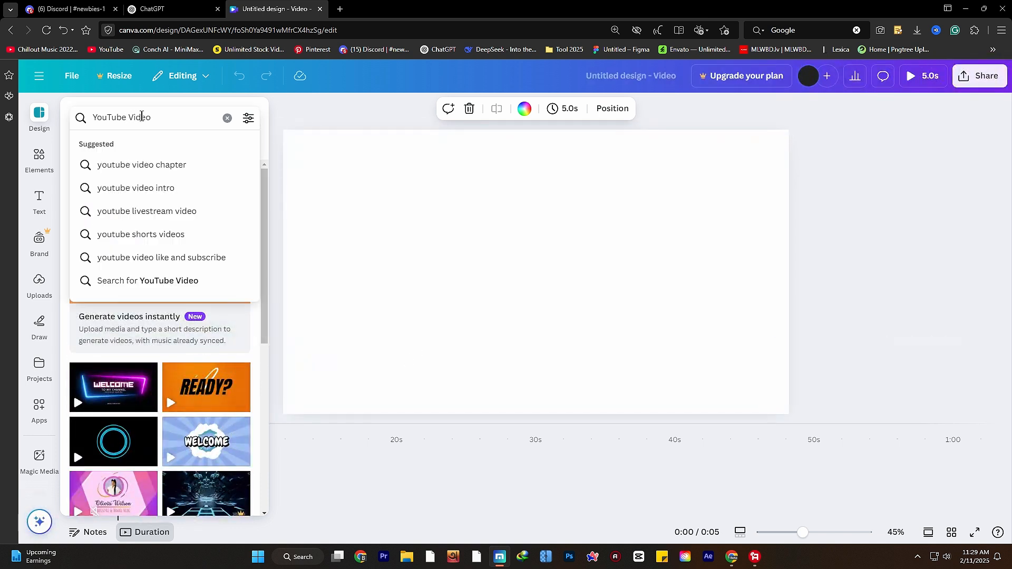
{"action": "left_click_drag", "start_coordinate": [166, 117], "coordinate": [63, 117]}
{"action": "type", "text": "food intro"}
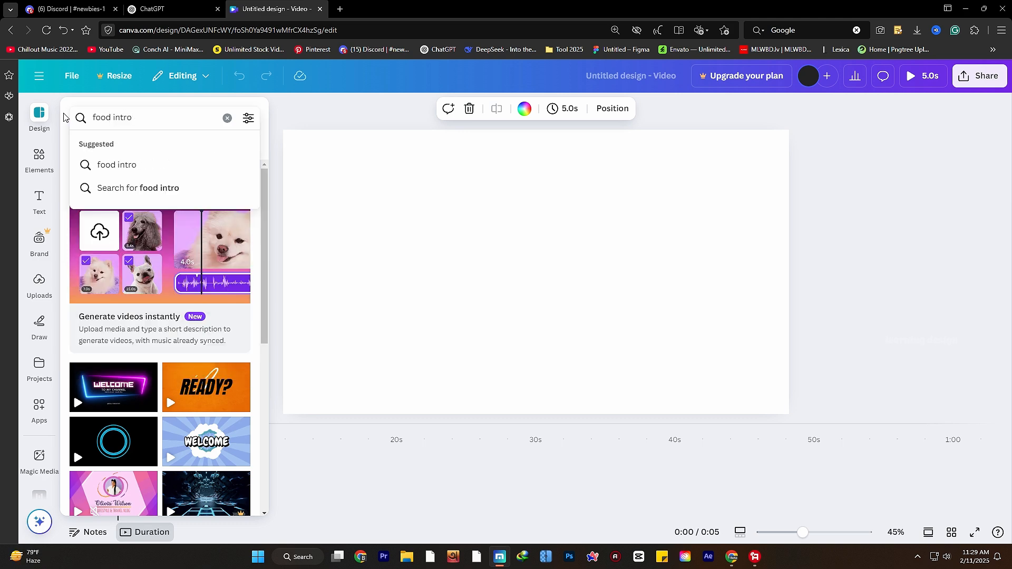
{"action": "left_click", "coordinate": [134, 166]}
{"action": "mouse_move", "coordinate": [119, 197]}
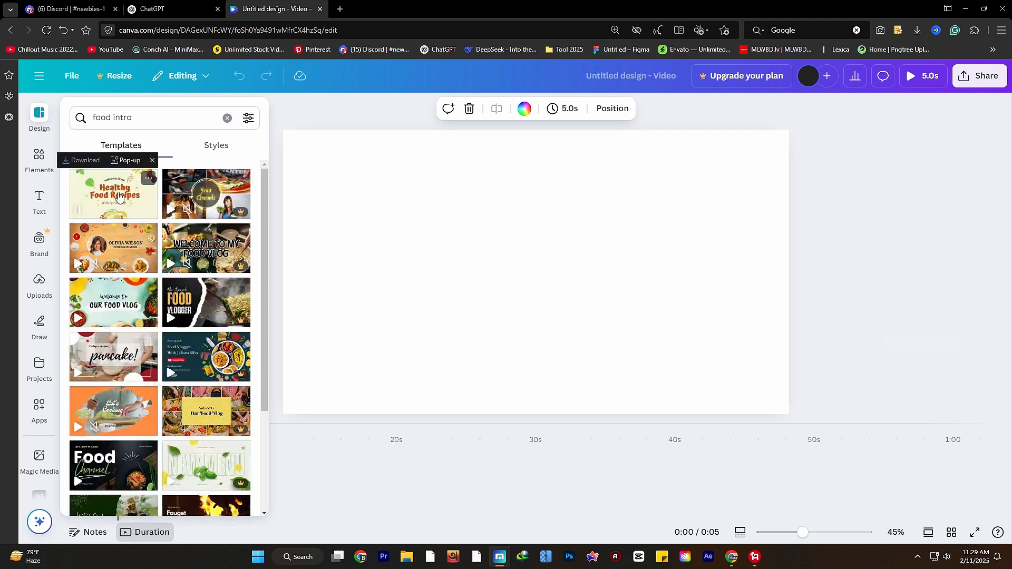
{"action": "mouse_move", "coordinate": [184, 262]}
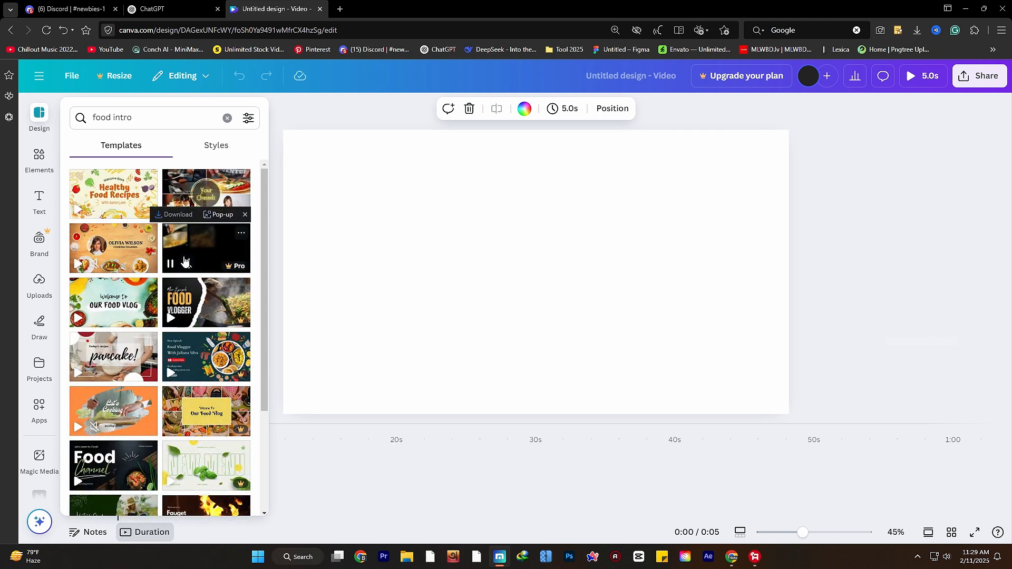
{"action": "mouse_move", "coordinate": [101, 255]}
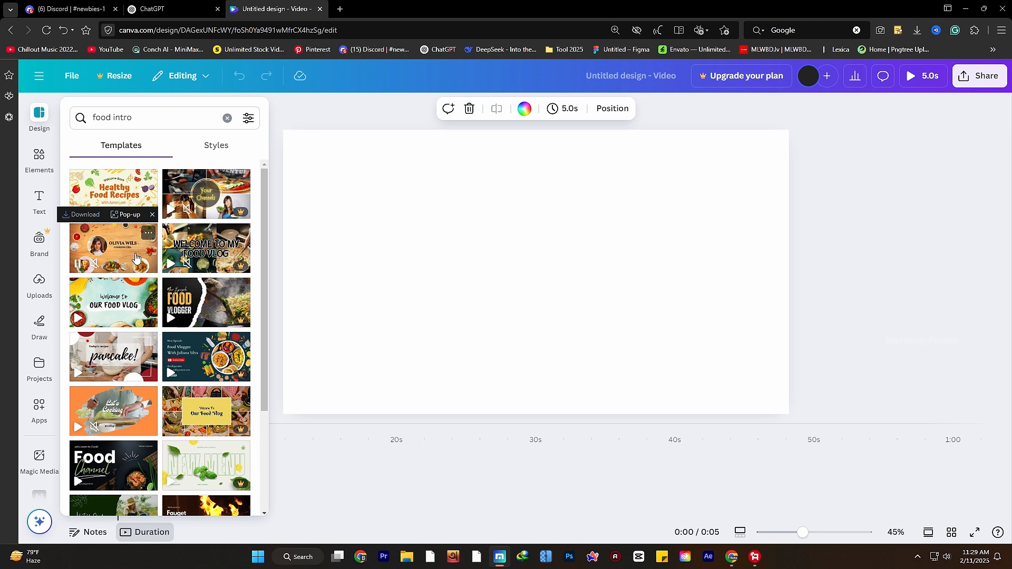
{"action": "left_click", "coordinate": [127, 264]}
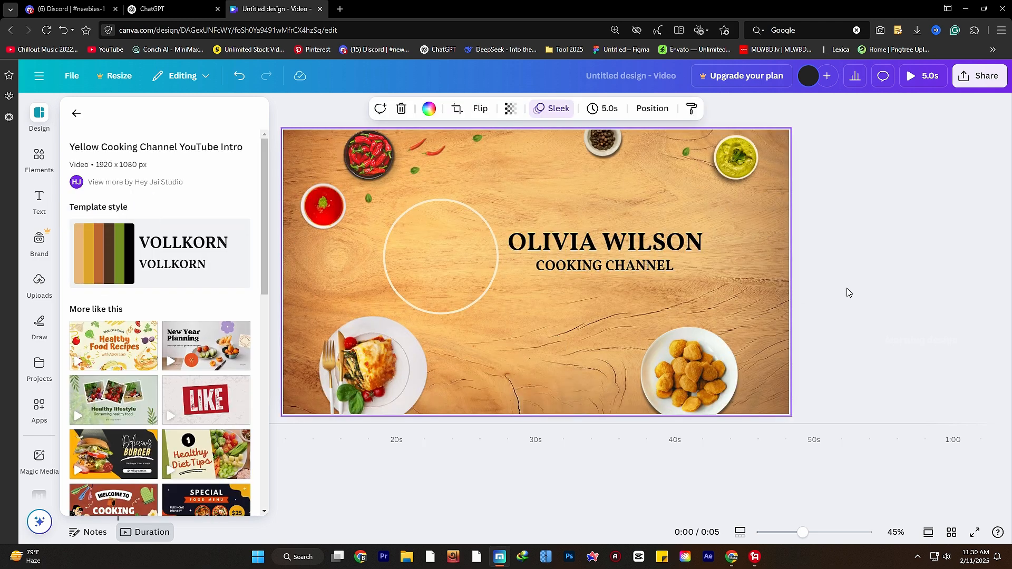
- Swap the circle-frame photo for the uploaded red-shirt portrait and confirm the crop
{"action": "left_click", "coordinate": [440, 268]}
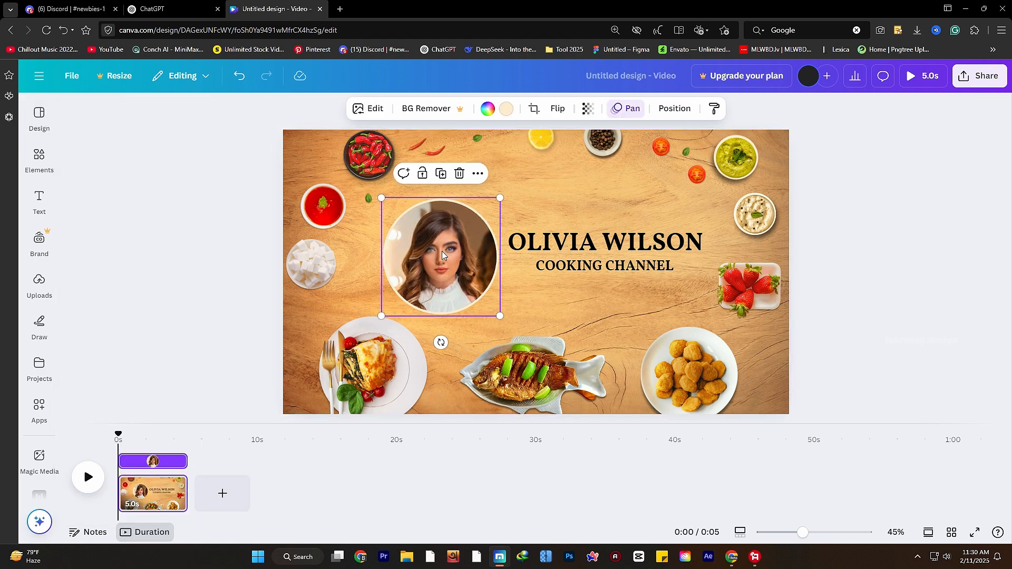
{"action": "left_click", "coordinate": [47, 288]}
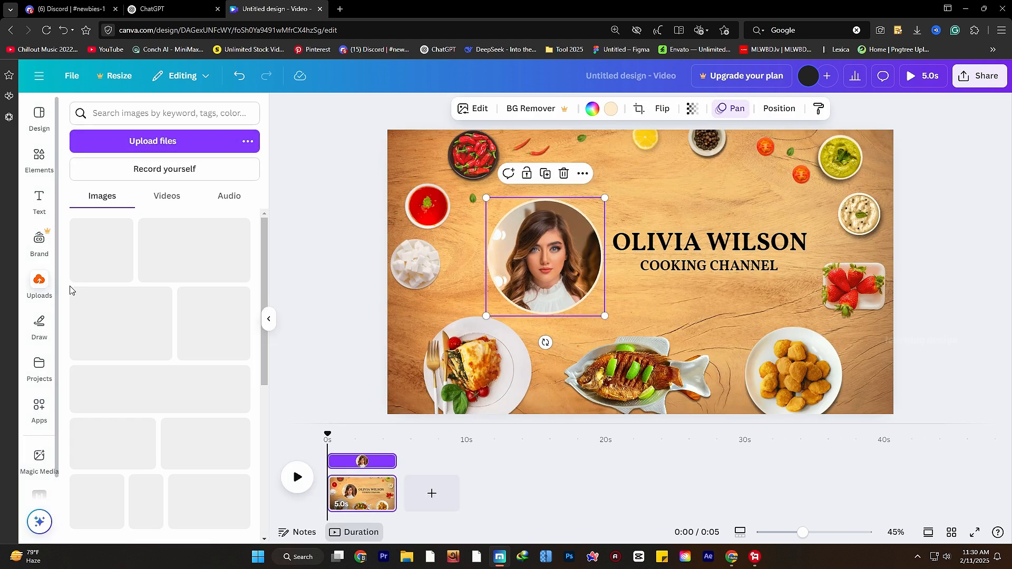
{"action": "scroll", "coordinate": [120, 323], "scroll_direction": "down", "scroll_amount": 7}
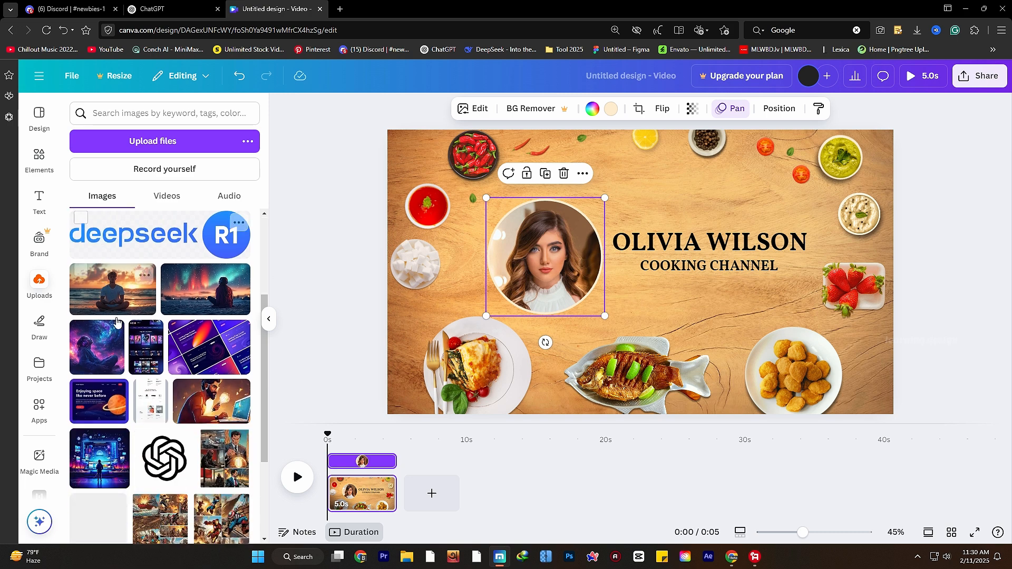
{"action": "scroll", "coordinate": [121, 323], "scroll_direction": "down", "scroll_amount": 10}
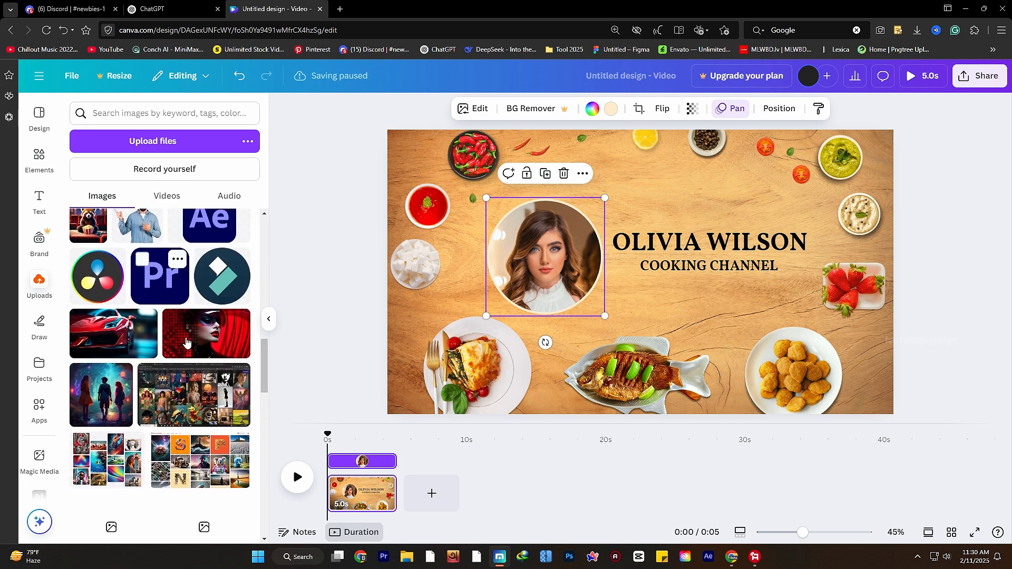
{"action": "scroll", "coordinate": [186, 342], "scroll_direction": "down", "scroll_amount": 10}
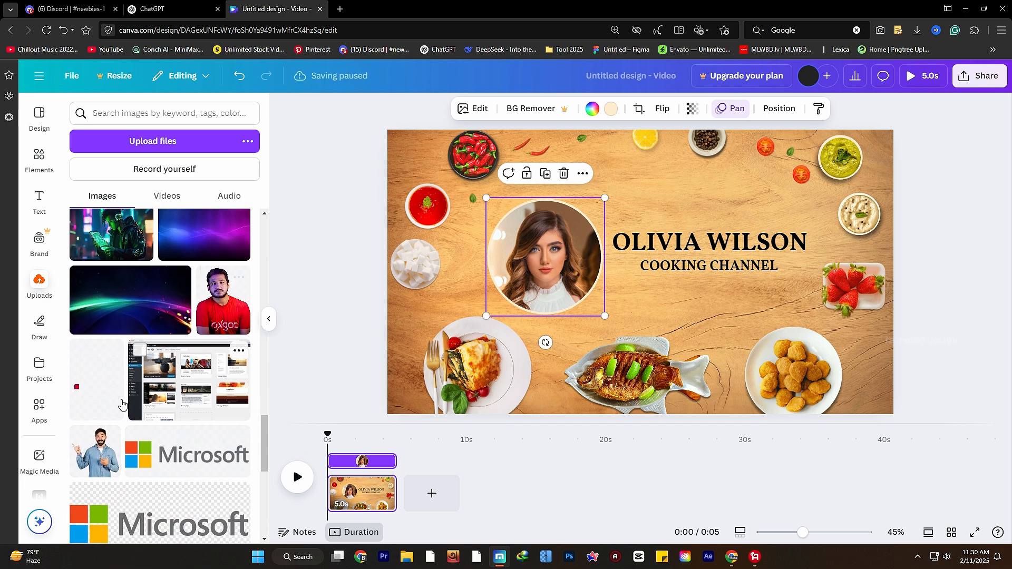
{"action": "scroll", "coordinate": [120, 397], "scroll_direction": "up", "scroll_amount": 2}
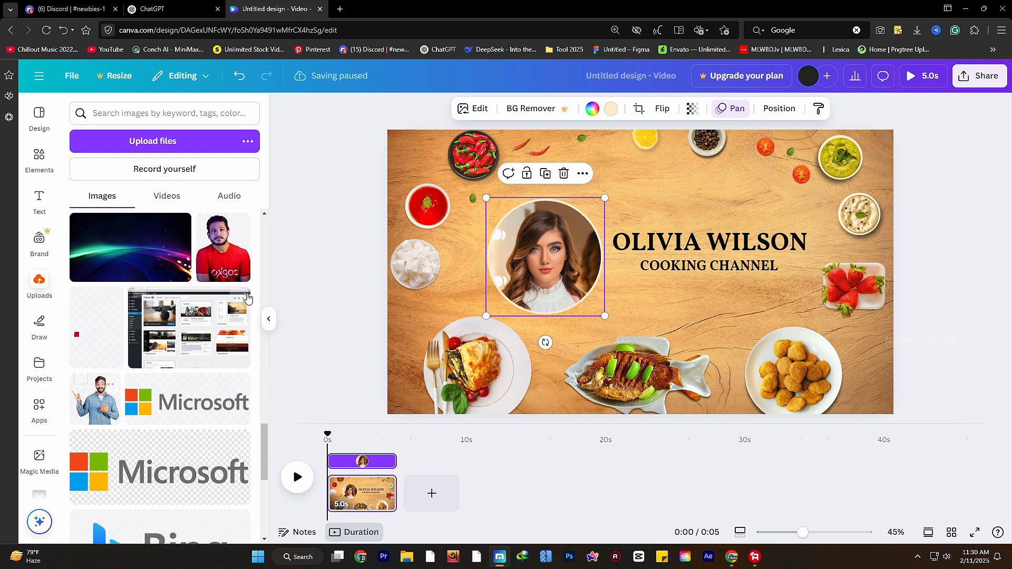
{"action": "left_click", "coordinate": [228, 274]}
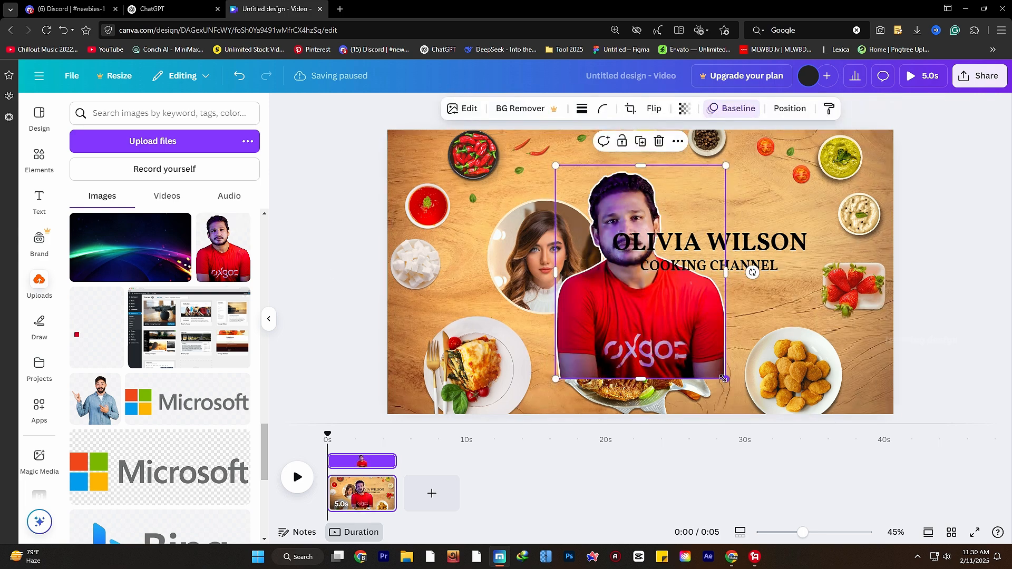
{"action": "left_click_drag", "start_coordinate": [723, 378], "coordinate": [554, 292]}
{"action": "double_click", "coordinate": [558, 289]}
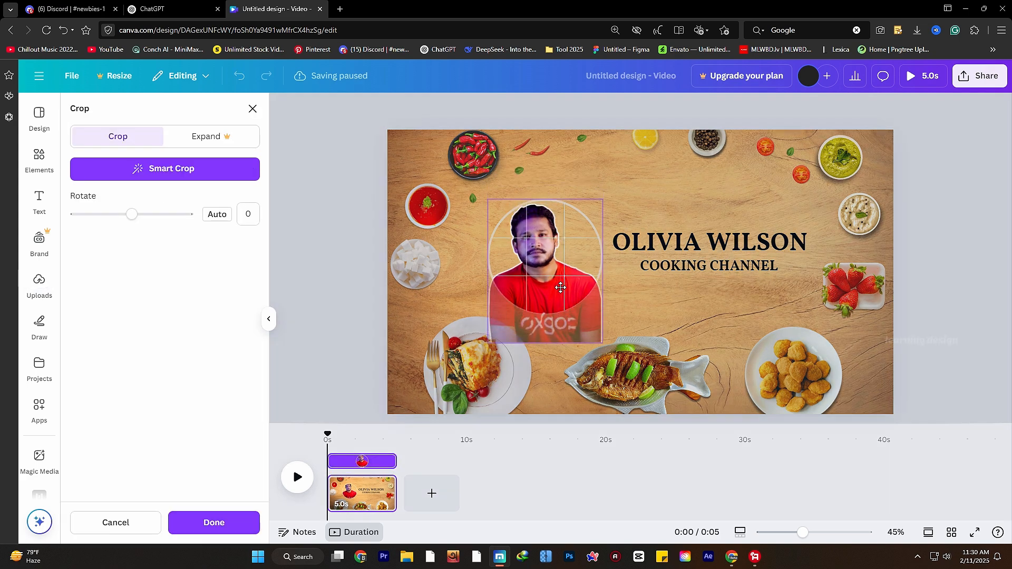
{"action": "left_click", "coordinate": [285, 263]}
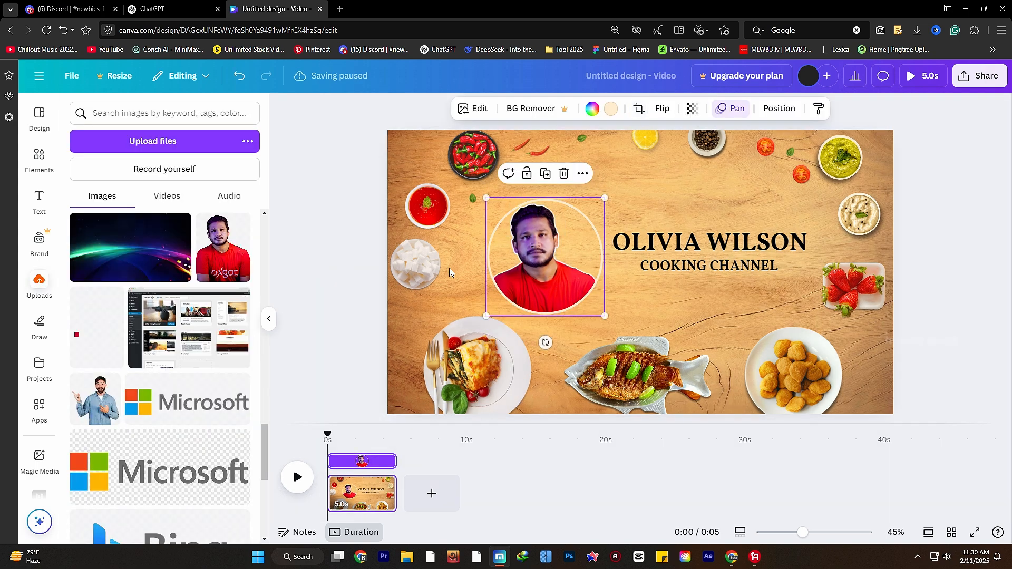
- Delete the wooden background and add a dark wood photo from a 'wood back' search
{"action": "left_click", "coordinate": [868, 375]}
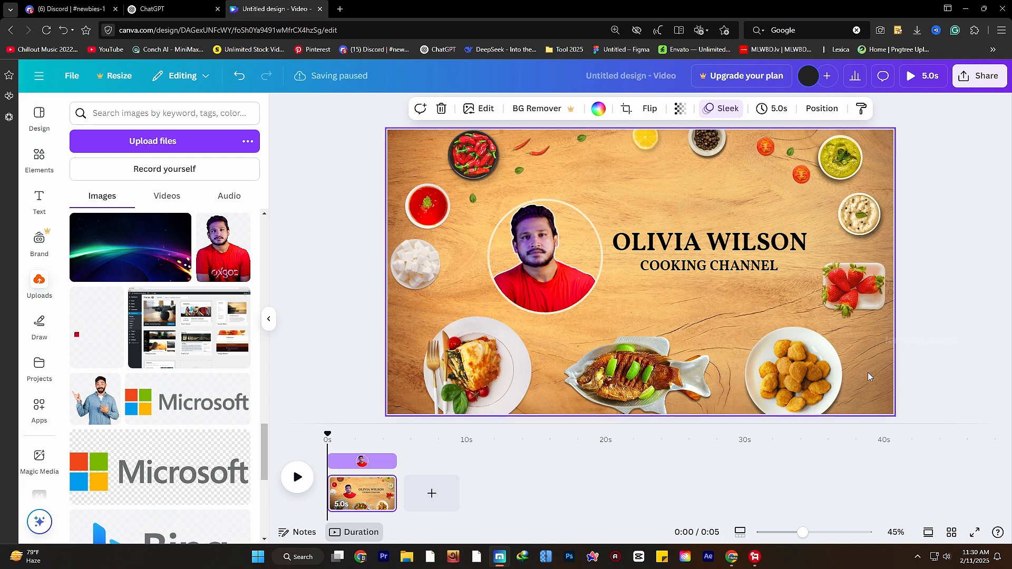
{"action": "key", "text": "Delete"}
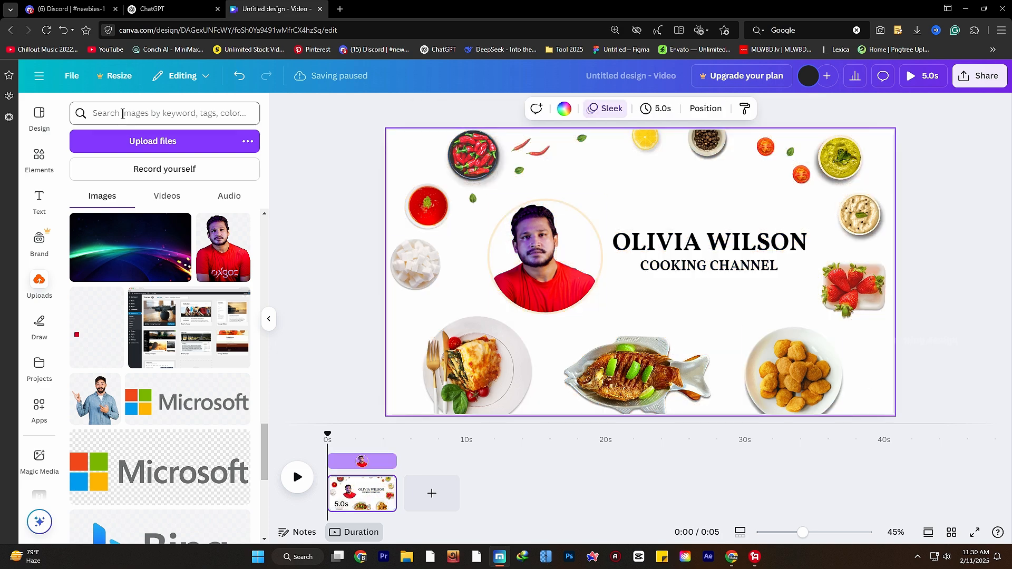
{"action": "left_click", "coordinate": [35, 167]}
{"action": "left_click", "coordinate": [125, 112]}
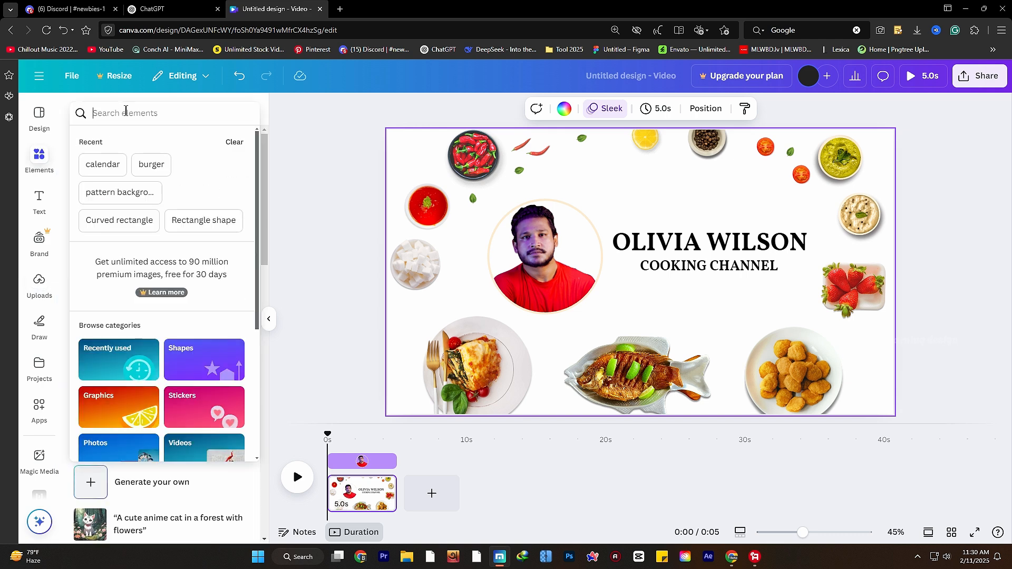
{"action": "type", "text": "wood background"}
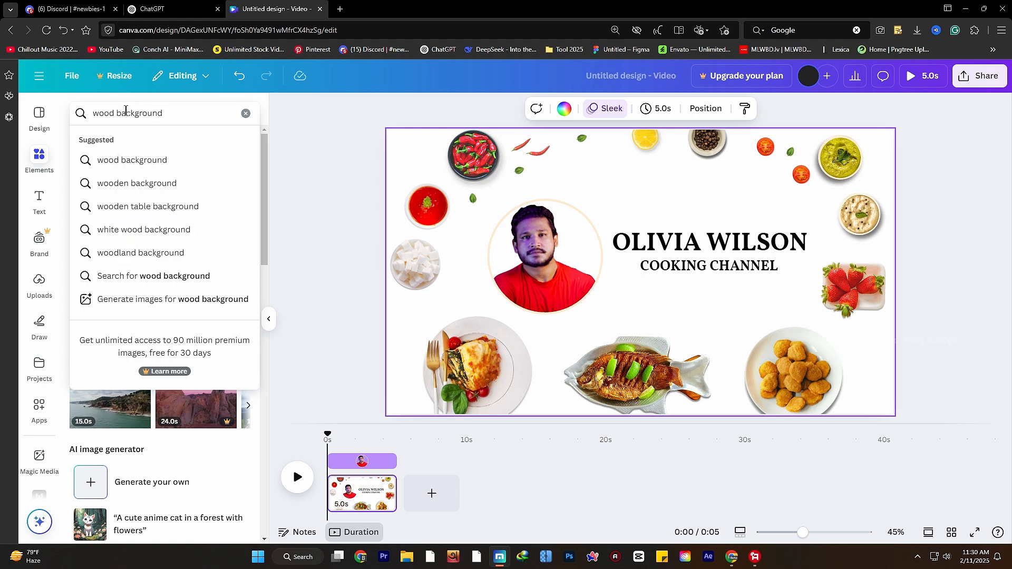
{"action": "left_click", "coordinate": [132, 160]}
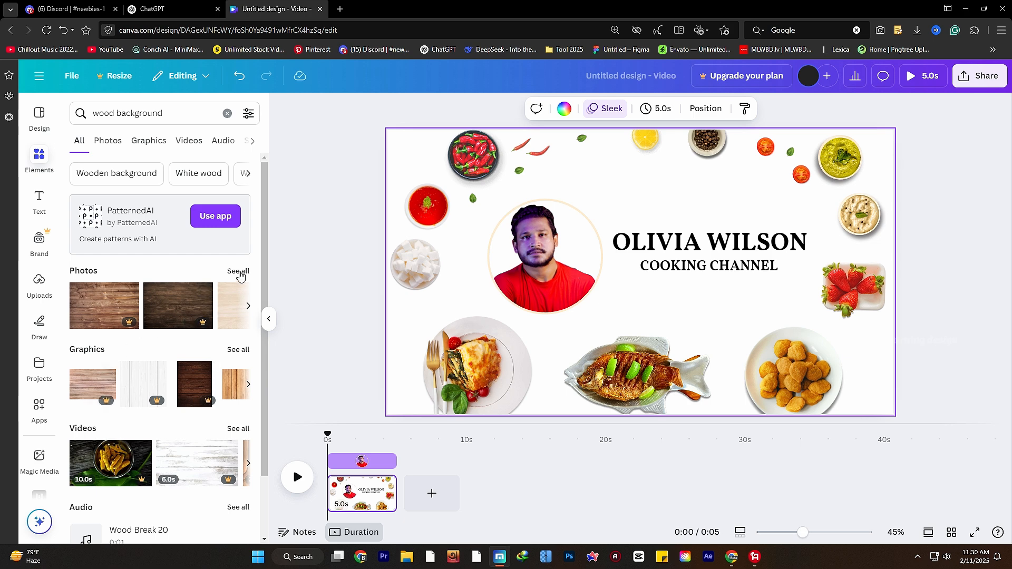
{"action": "left_click", "coordinate": [238, 271]}
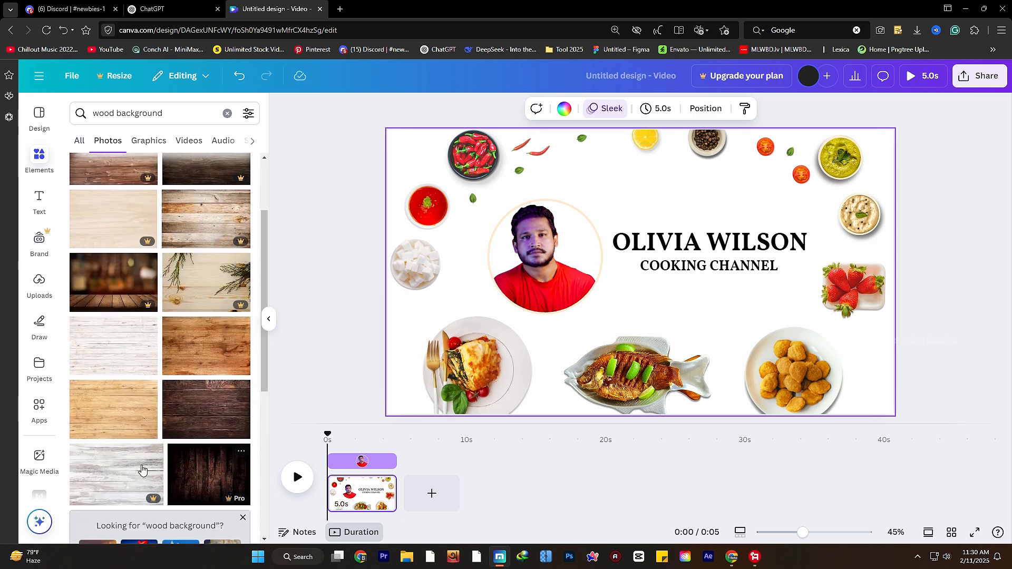
{"action": "scroll", "coordinate": [196, 367], "scroll_direction": "down", "scroll_amount": 1}
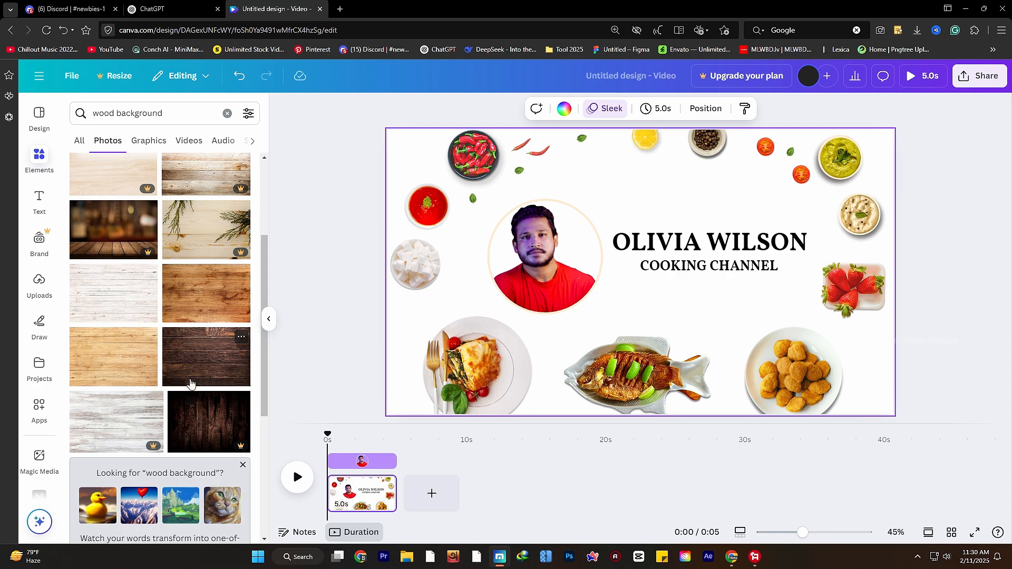
{"action": "left_click", "coordinate": [196, 367]}
- Stretch the dark wood photo to fill the page and send it to the back
{"action": "left_click_drag", "start_coordinate": [470, 158], "coordinate": [382, 100]}
{"action": "left_click_drag", "start_coordinate": [811, 386], "coordinate": [907, 433]}
{"action": "right_click", "coordinate": [813, 363]}
{"action": "mouse_move", "coordinate": [831, 298]}
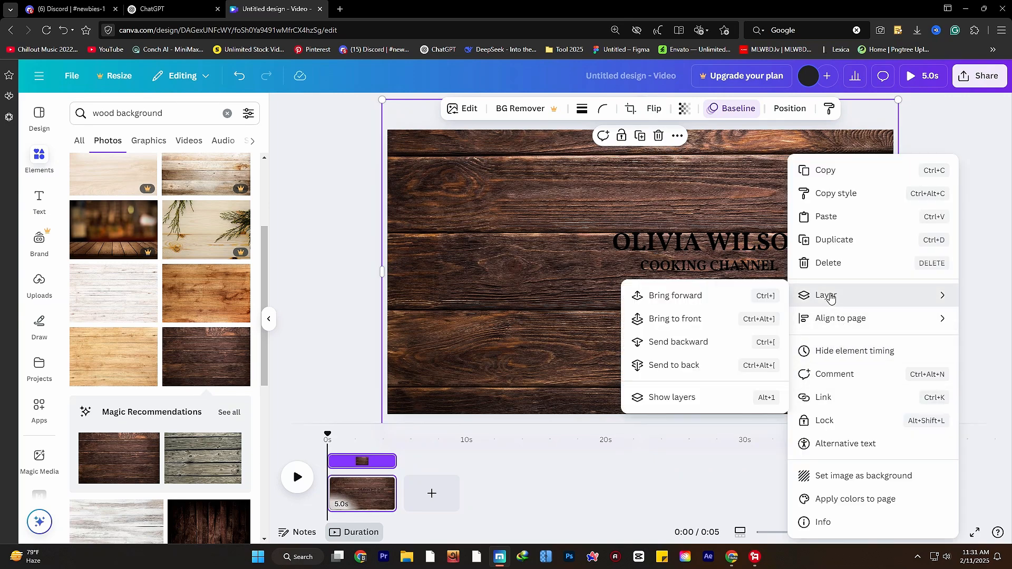
{"action": "left_click", "coordinate": [700, 367]}
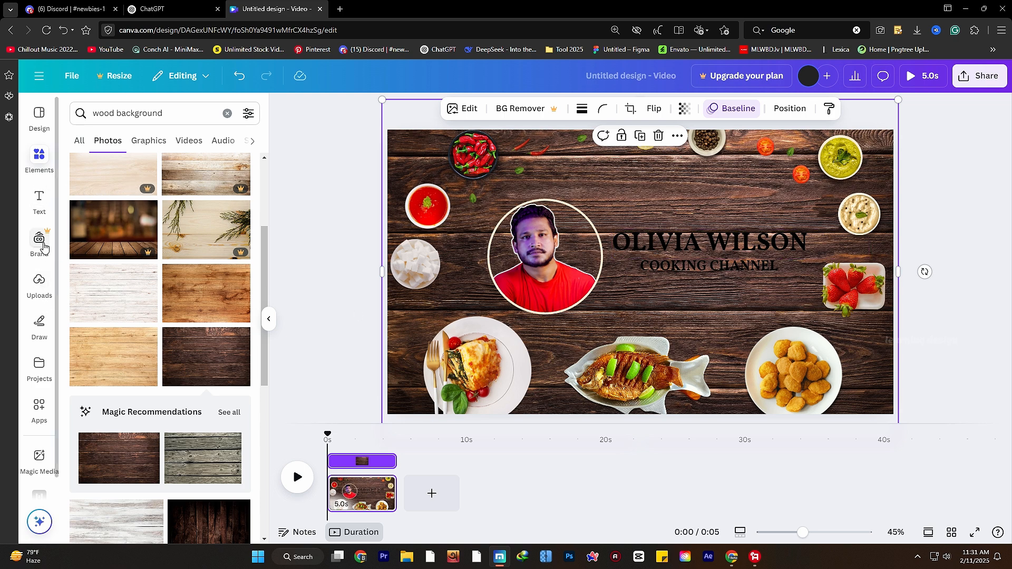
- Hide and restore the side panel and browse all 'wood background' results
{"action": "left_click", "coordinate": [39, 158]}
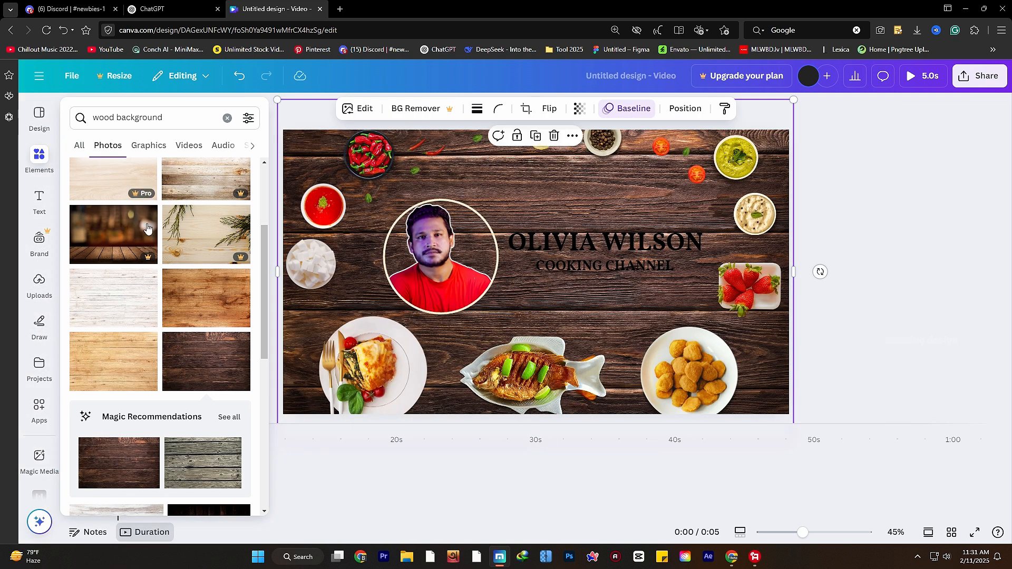
{"action": "left_click", "coordinate": [78, 149]}
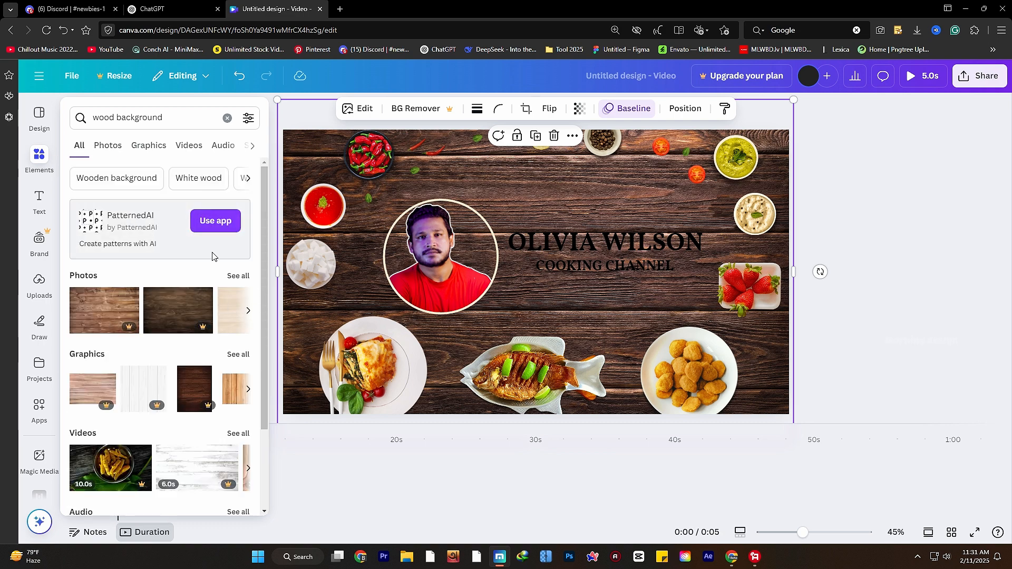
{"action": "scroll", "coordinate": [212, 256], "scroll_direction": "down", "scroll_amount": 2}
{"action": "scroll", "coordinate": [149, 274], "scroll_direction": "up", "scroll_amount": 2}
{"action": "left_click", "coordinate": [39, 157]}
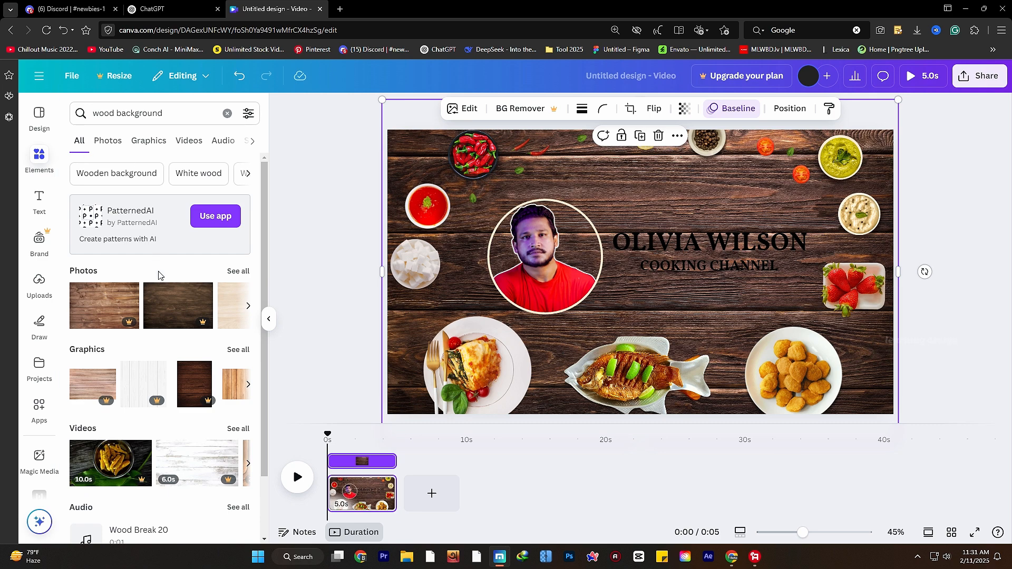
{"action": "scroll", "coordinate": [156, 283], "scroll_direction": "down", "scroll_amount": 1}
{"action": "scroll", "coordinate": [157, 283], "scroll_direction": "up", "scroll_amount": 1}
- Search elements for 'shapes' and add a square to the page
{"action": "left_click", "coordinate": [227, 114]}
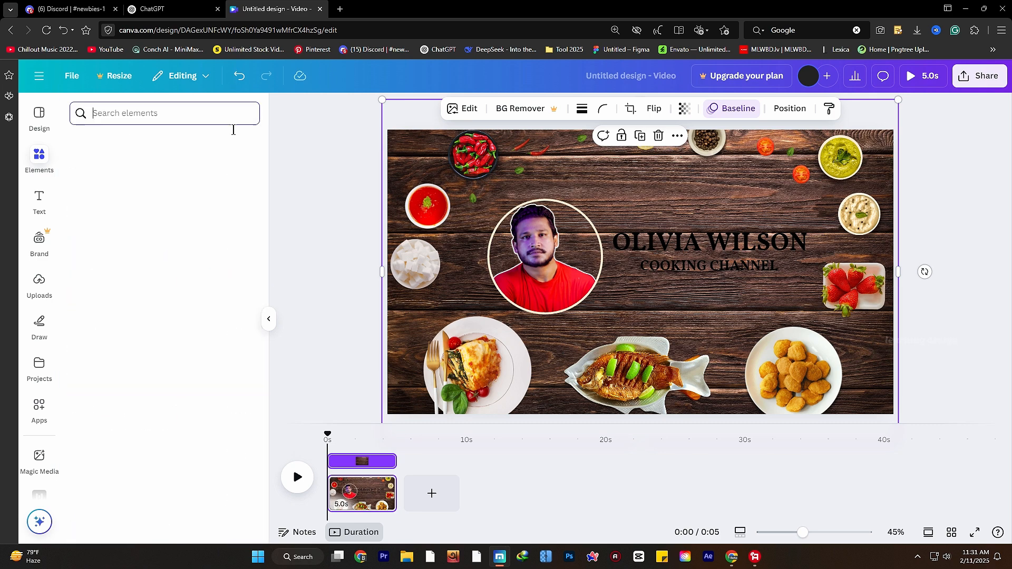
{"action": "scroll", "coordinate": [151, 318], "scroll_direction": "down", "scroll_amount": 3}
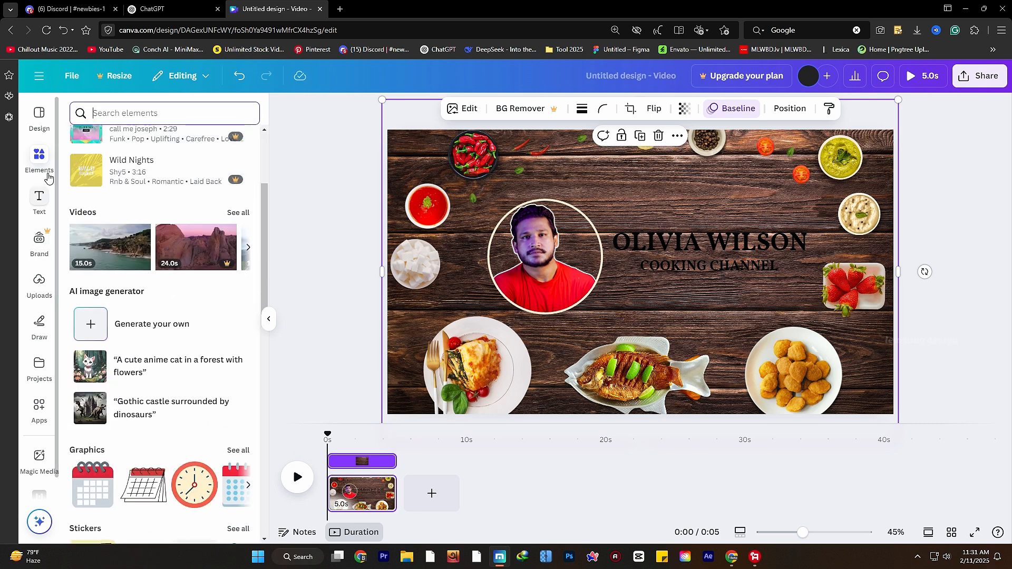
{"action": "scroll", "coordinate": [164, 222], "scroll_direction": "up", "scroll_amount": 3}
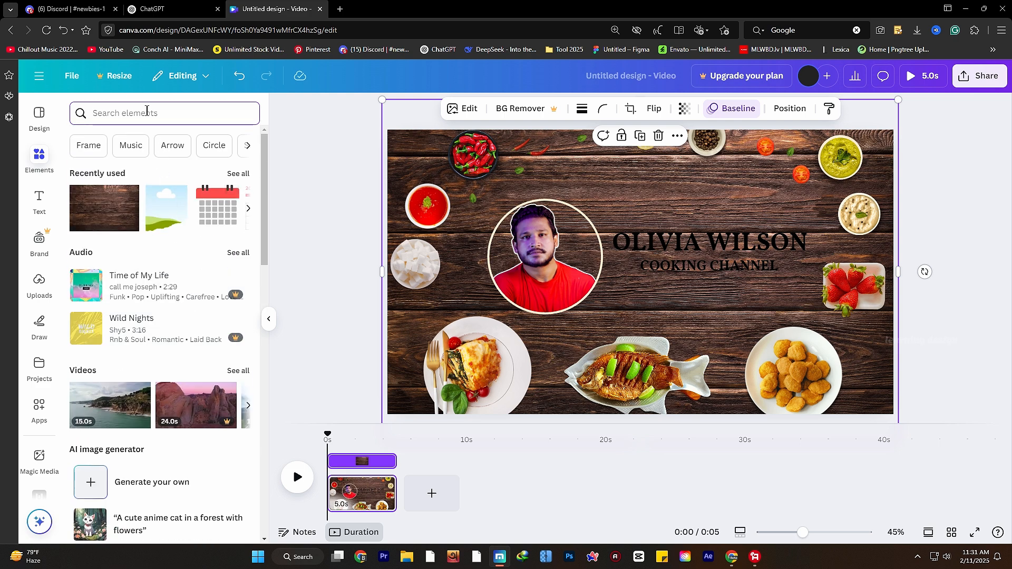
{"action": "type", "text": "shapes"}
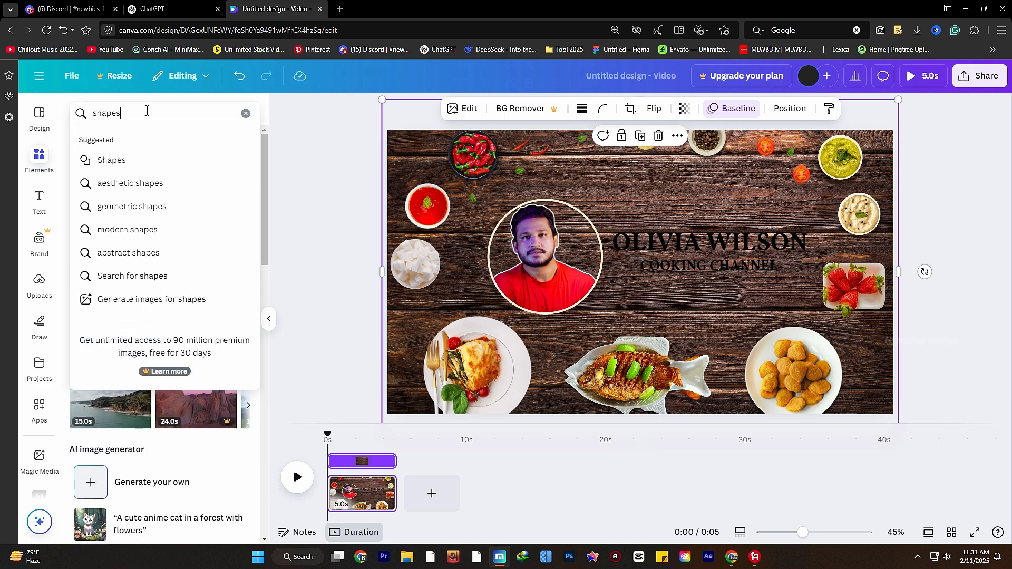
{"action": "key", "text": "Return"}
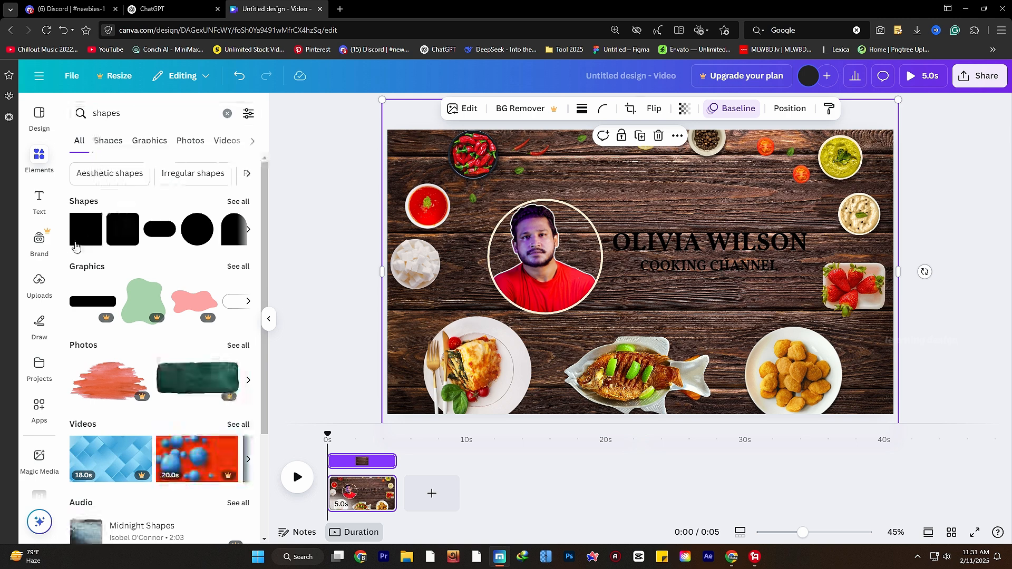
{"action": "left_click", "coordinate": [75, 246]}
- Stretch the square over the whole page, colour it dark brown and send it to back
{"action": "left_click_drag", "start_coordinate": [599, 238], "coordinate": [346, 121]}
{"action": "left_click_drag", "start_coordinate": [684, 315], "coordinate": [940, 433]}
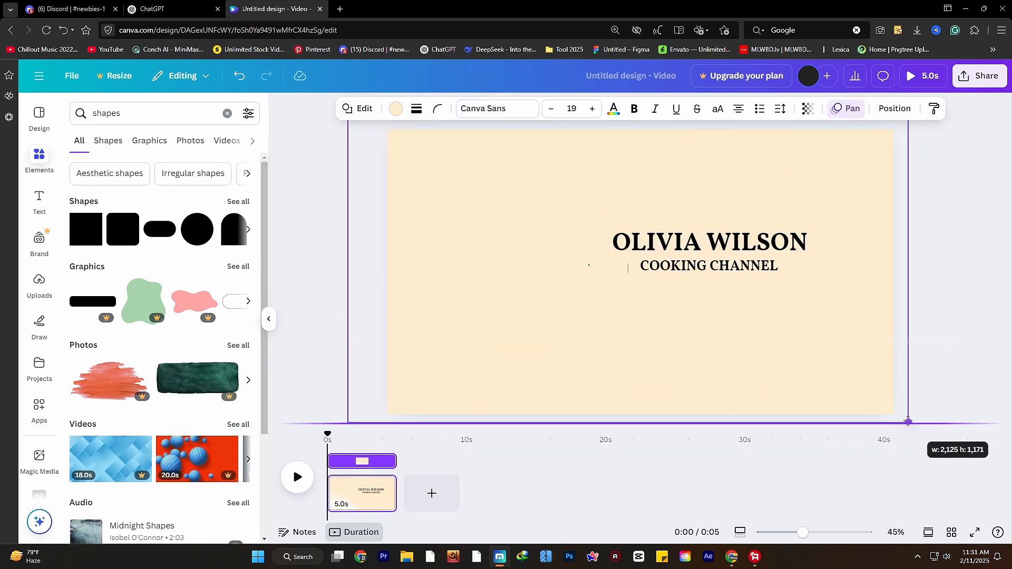
{"action": "left_click", "coordinate": [395, 109]}
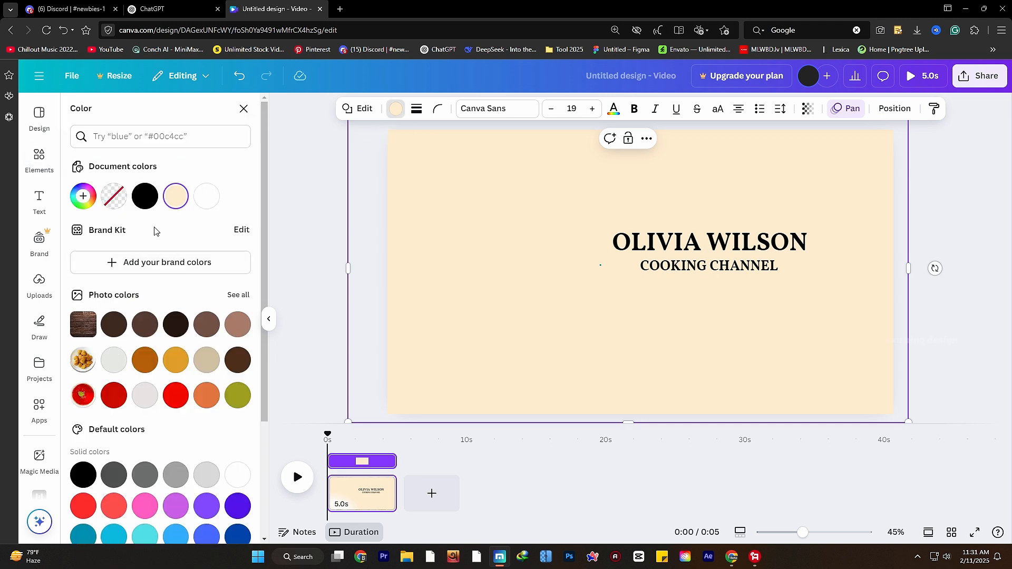
{"action": "left_click", "coordinate": [147, 329]}
{"action": "left_click", "coordinate": [125, 328]}
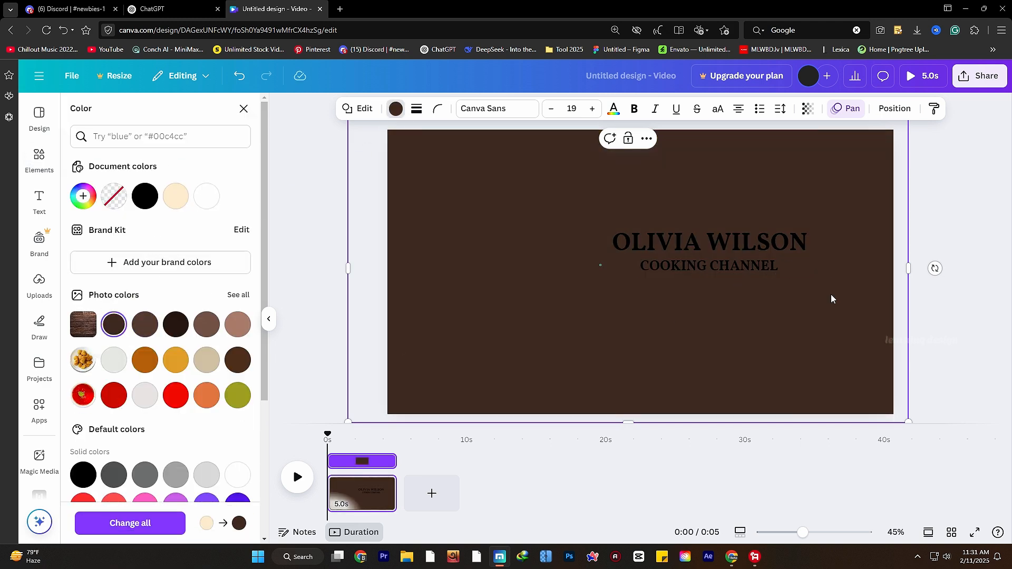
{"action": "right_click", "coordinate": [849, 322]}
{"action": "mouse_move", "coordinate": [896, 343]}
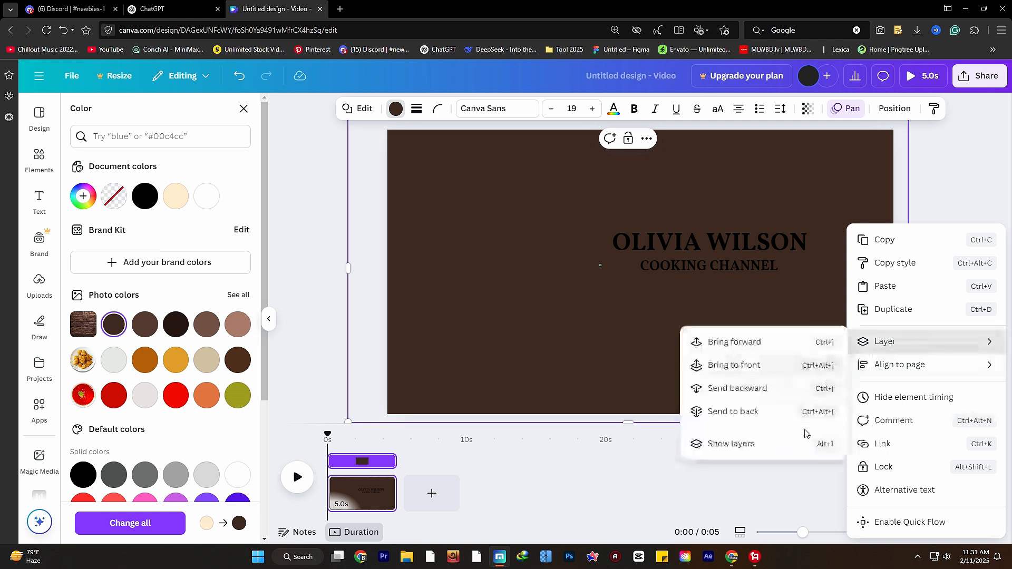
{"action": "left_click", "coordinate": [773, 412]}
- Check the layering by selecting the wood background, nuggets plate and portrait
{"action": "left_click", "coordinate": [873, 379]}
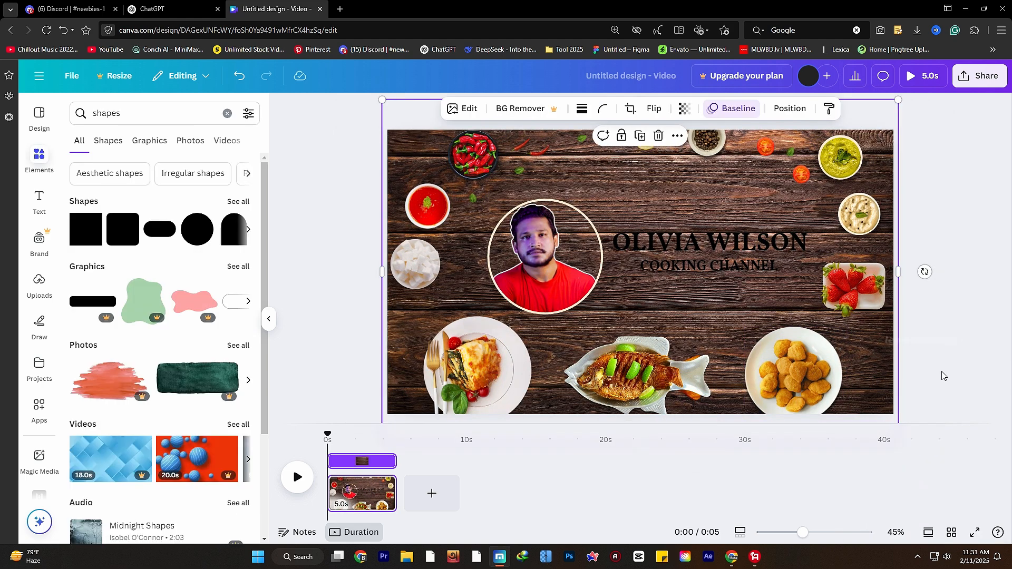
{"action": "left_click", "coordinate": [943, 376]}
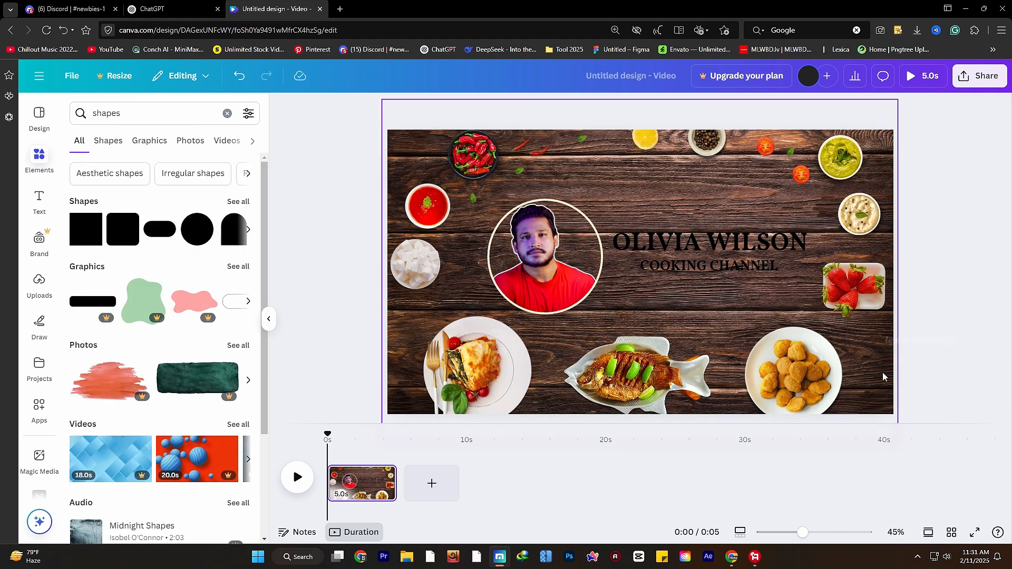
{"action": "left_click", "coordinate": [796, 340]}
{"action": "left_click_drag", "start_coordinate": [575, 323], "coordinate": [551, 331]}
- Zoom out and set the wood-plank background photo's transparency to 17
{"action": "left_click", "coordinate": [404, 312]}
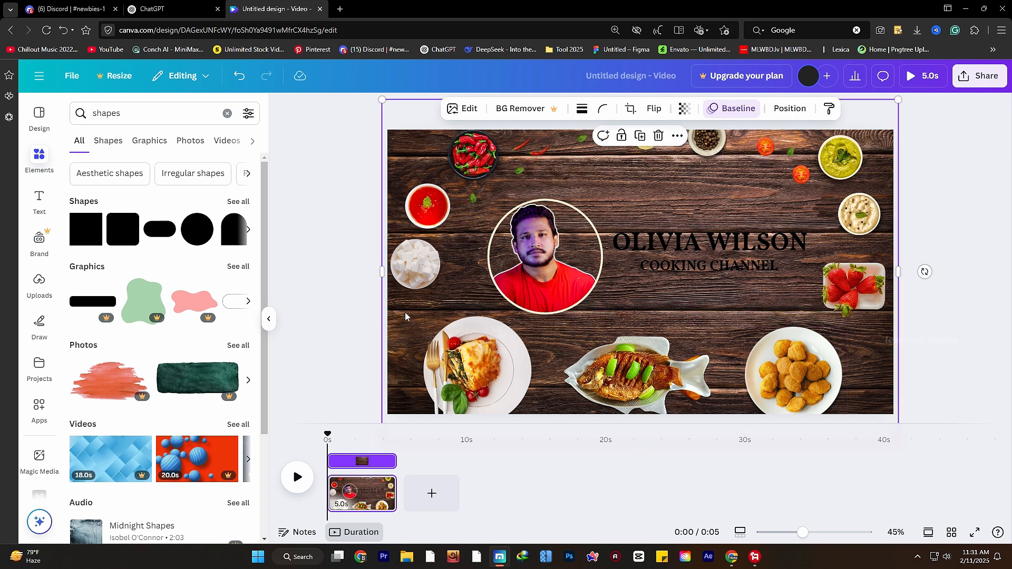
{"action": "mouse_move", "coordinate": [405, 312]}
{"action": "left_mouse_down"}
{"action": "mouse_move", "coordinate": [546, 323]}
{"action": "mouse_move", "coordinate": [404, 327]}
{"action": "left_mouse_up"}
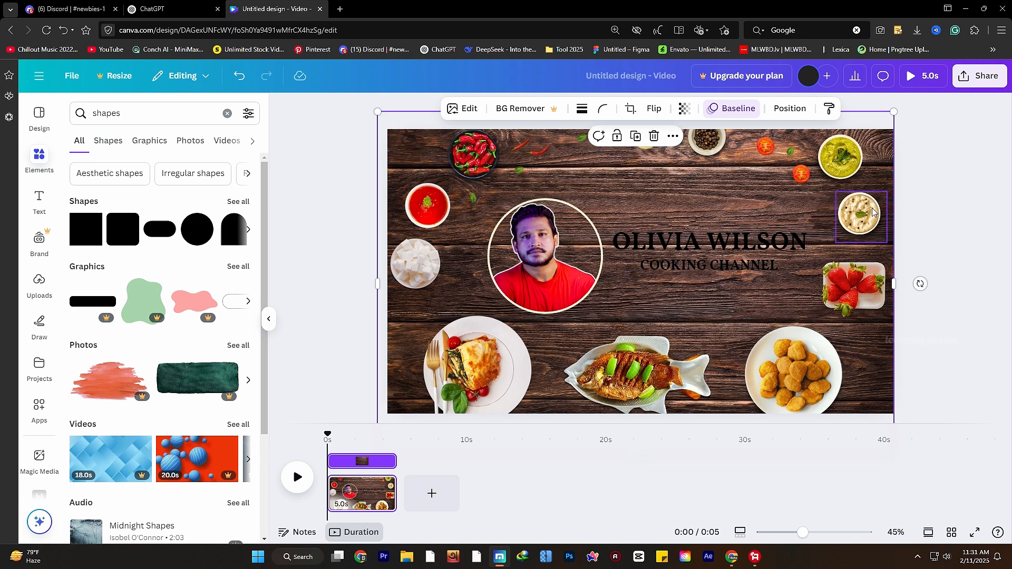
{"action": "left_click_drag", "start_coordinate": [801, 533], "coordinate": [799, 533]}
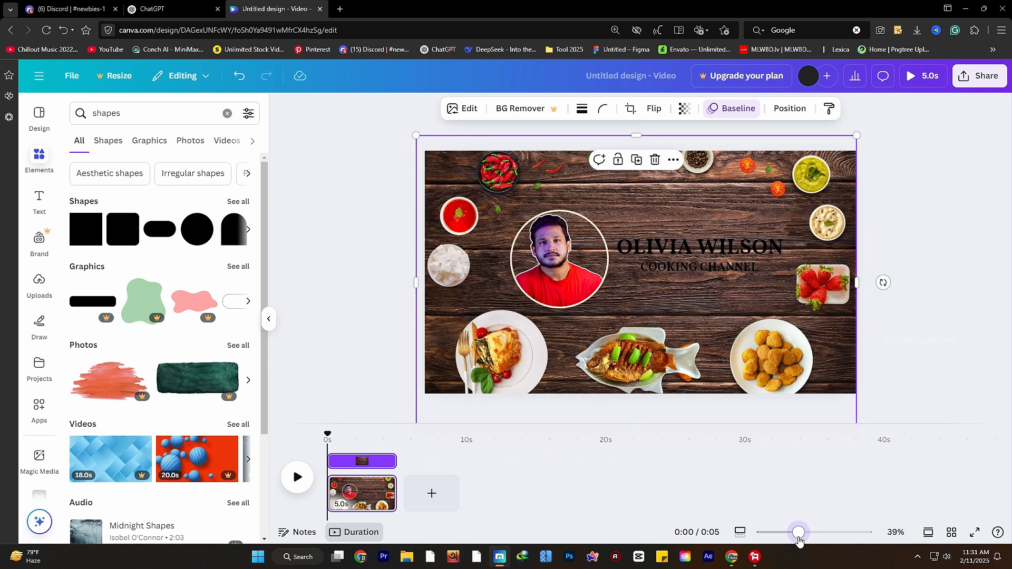
{"action": "left_click", "coordinate": [684, 108]}
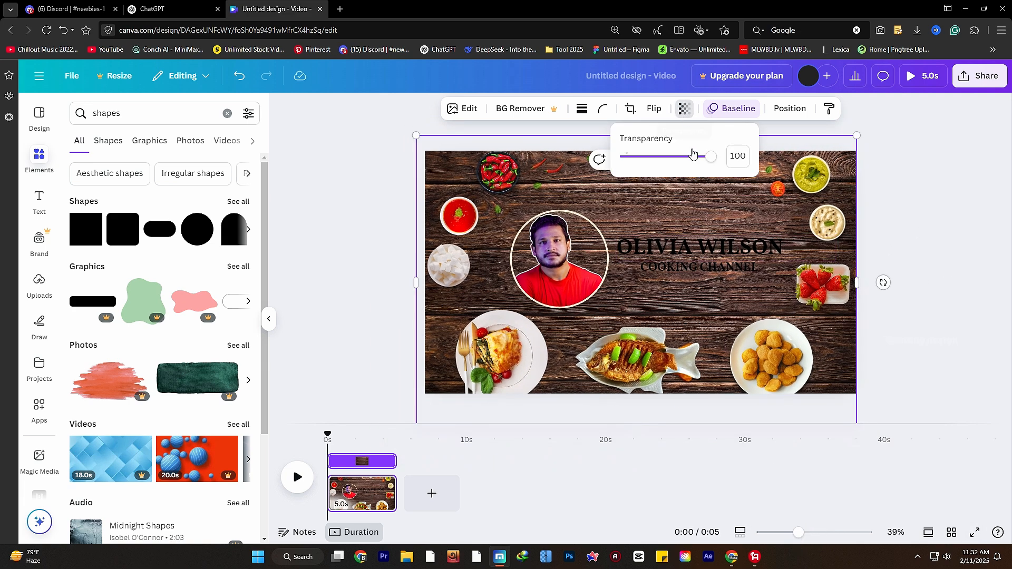
{"action": "left_click_drag", "start_coordinate": [714, 156], "coordinate": [641, 156]}
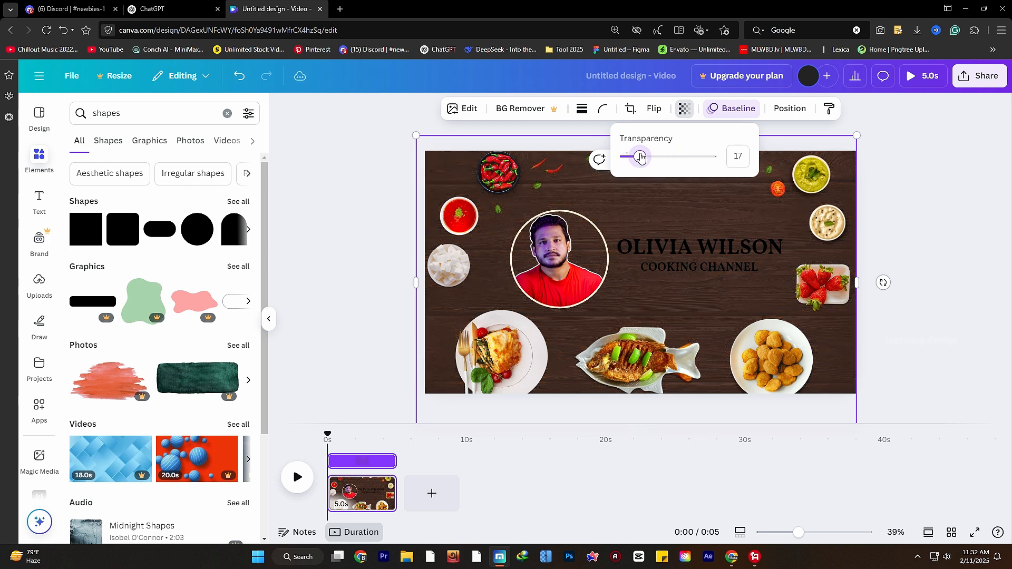
- Make the heading text white and the COOKING CHANNEL subtitle orange
{"action": "left_click", "coordinate": [701, 247]}
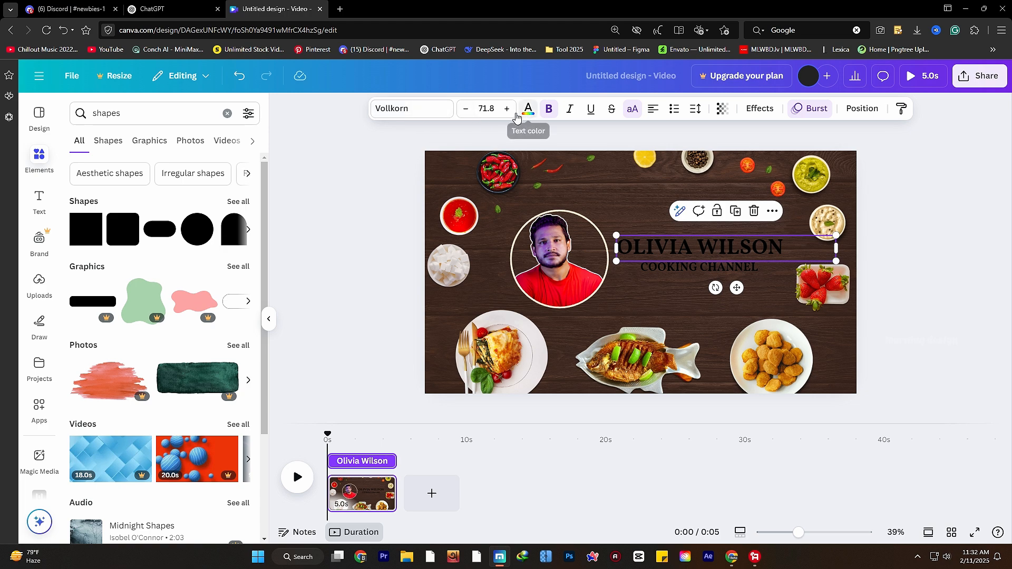
{"action": "left_click", "coordinate": [527, 108]}
{"action": "left_click", "coordinate": [205, 203]}
{"action": "left_click", "coordinate": [668, 269]}
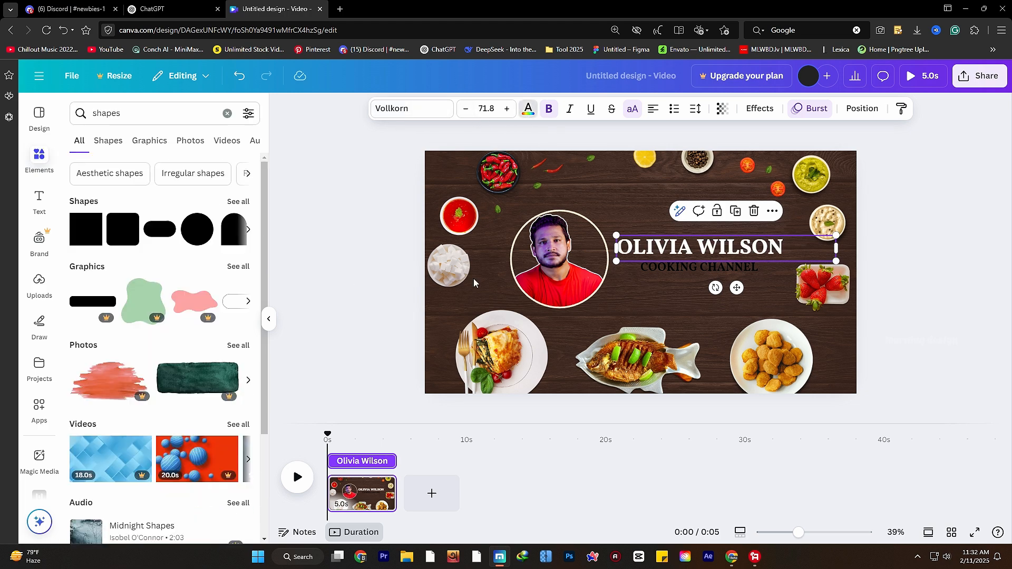
{"action": "left_click", "coordinate": [668, 269]}
{"action": "left_click", "coordinate": [528, 109]}
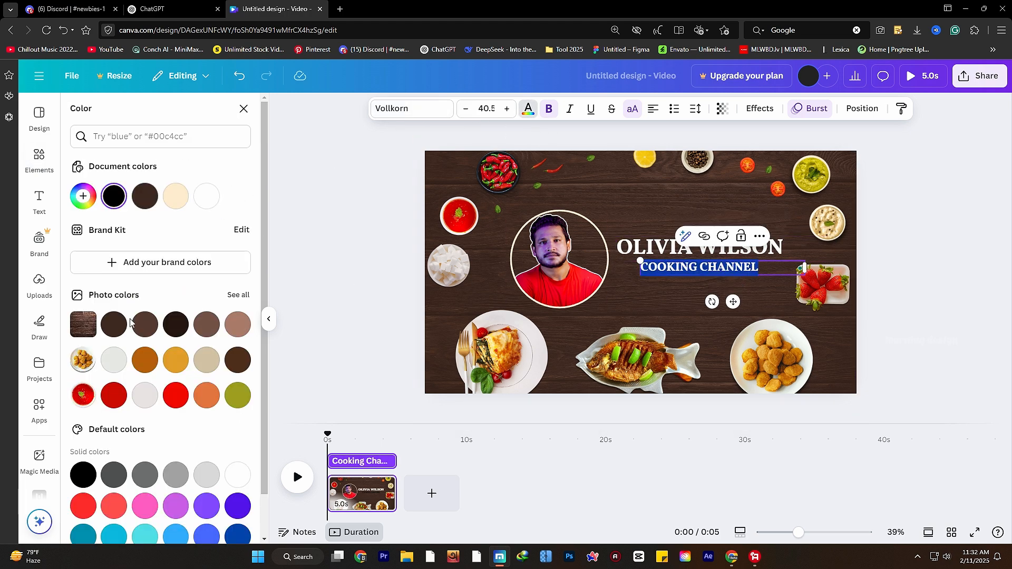
{"action": "left_click", "coordinate": [175, 360]}
- Replace the heading with the host's name and the subtitle with 'YOUR COOKING CHANNEL'
{"action": "left_click", "coordinate": [705, 243]}
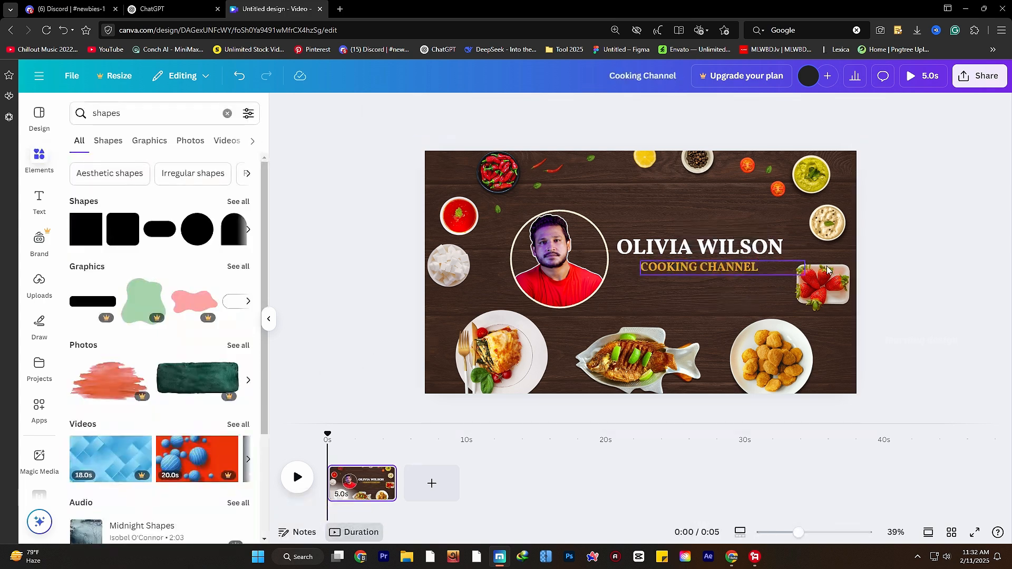
{"action": "left_click", "coordinate": [705, 243]}
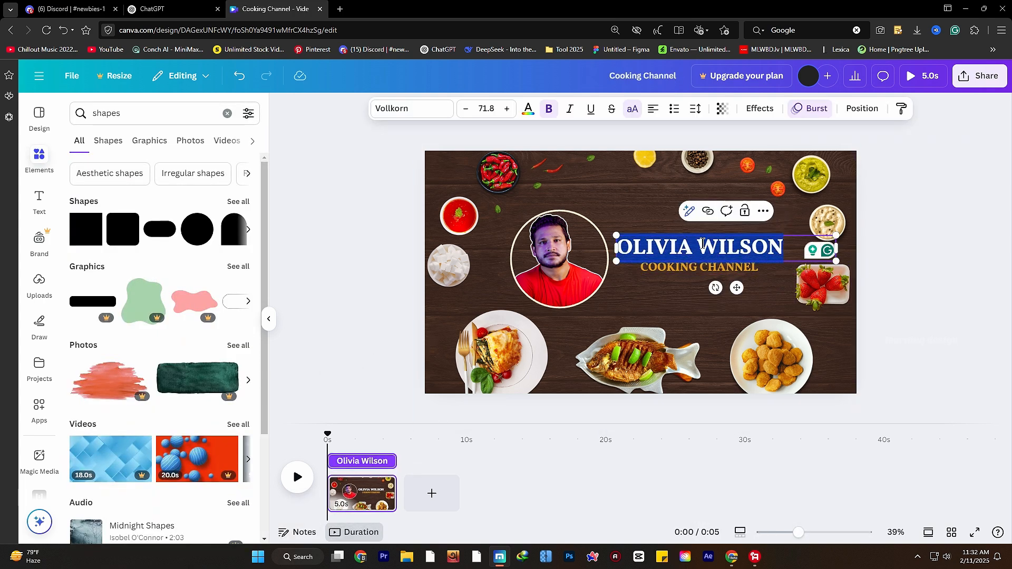
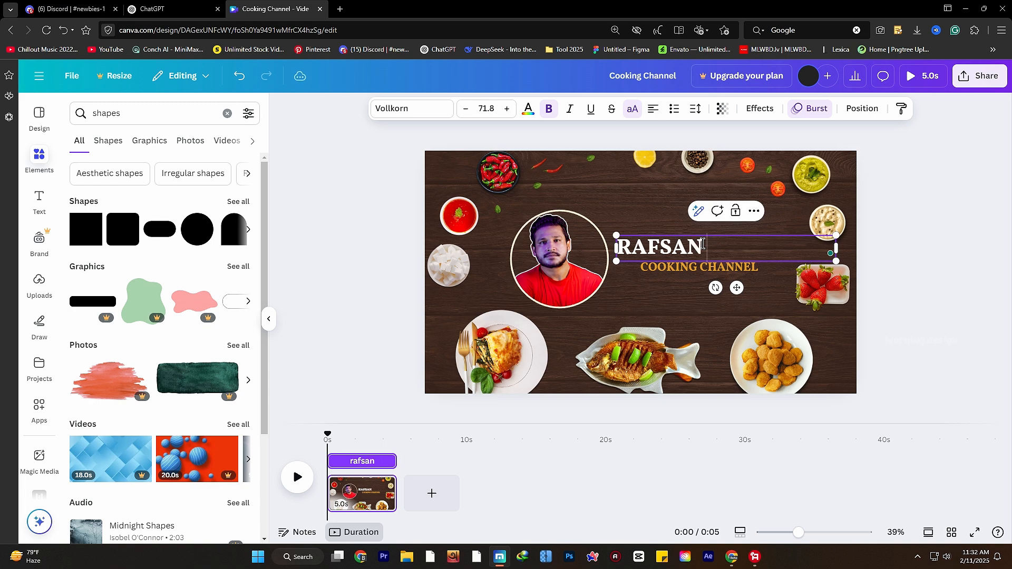
{"action": "left_click", "coordinate": [682, 270]}
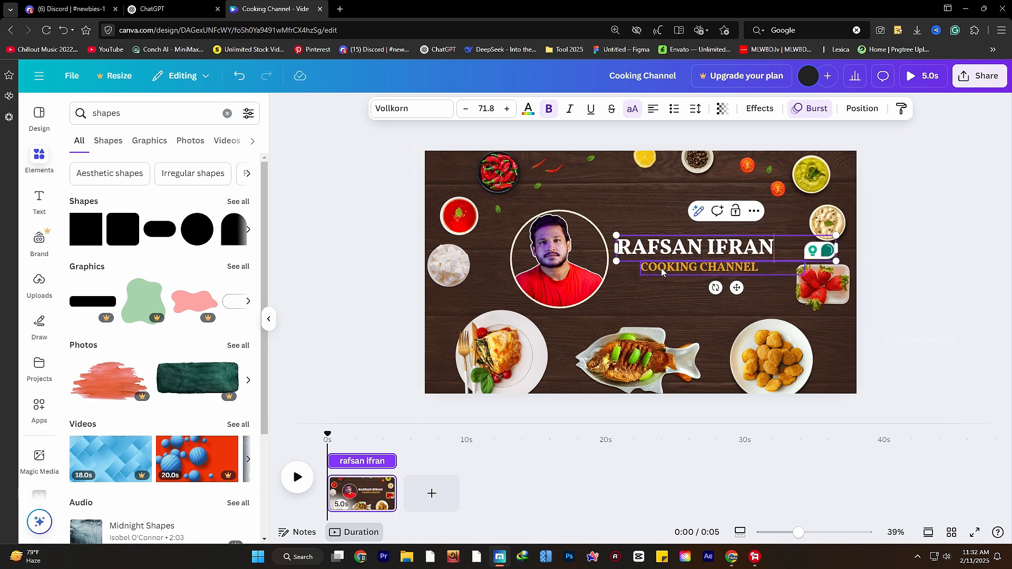
{"action": "left_click", "coordinate": [660, 268]}
{"action": "type", "text": "your"}
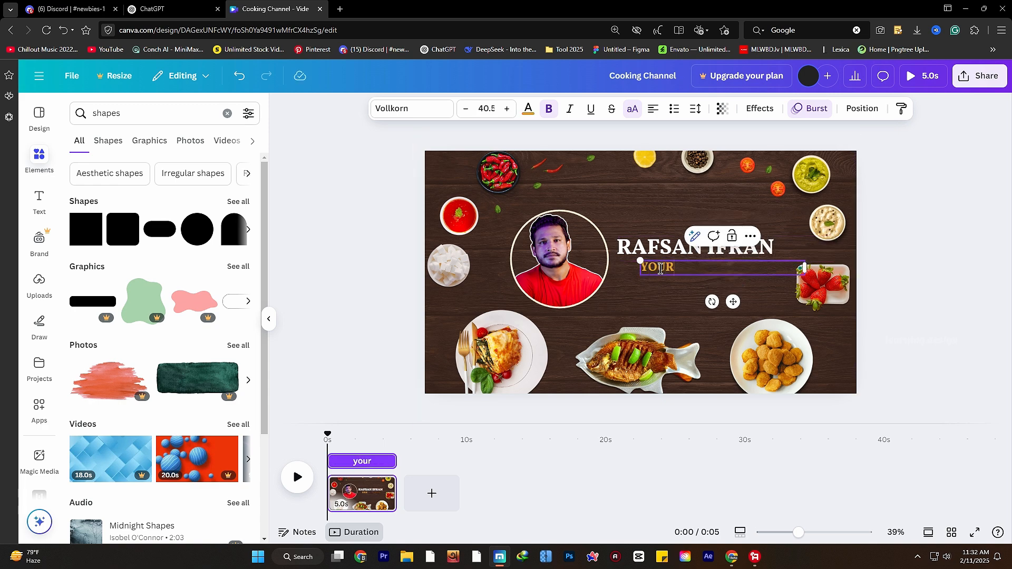
{"action": "type", "text": " cooking chan"}
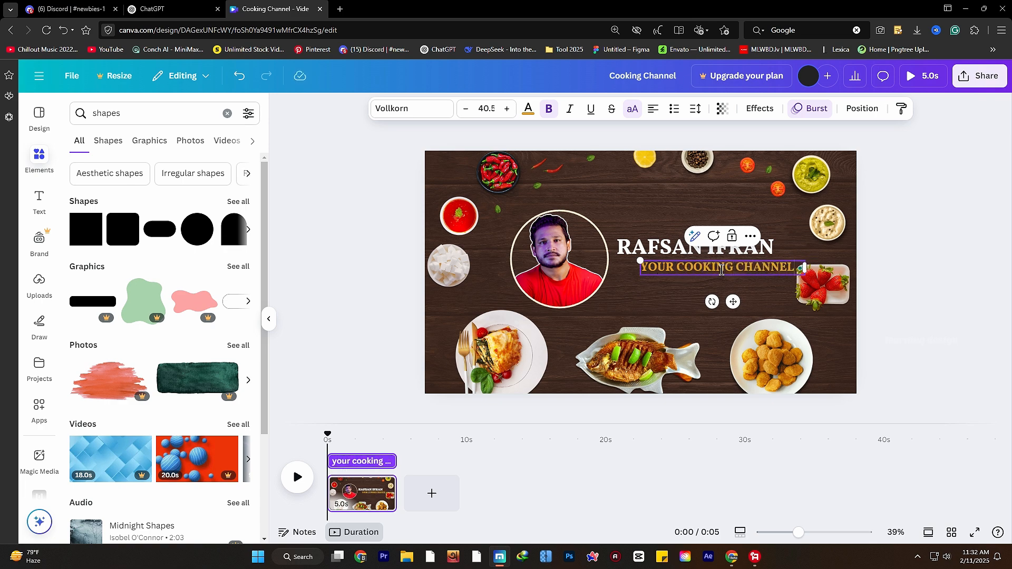
- Align the subtitle under the heading and preview the intro animation
{"action": "left_click", "coordinate": [913, 290]}
{"action": "left_click_drag", "start_coordinate": [776, 269], "coordinate": [754, 270]}
{"action": "left_click", "coordinate": [922, 353]}
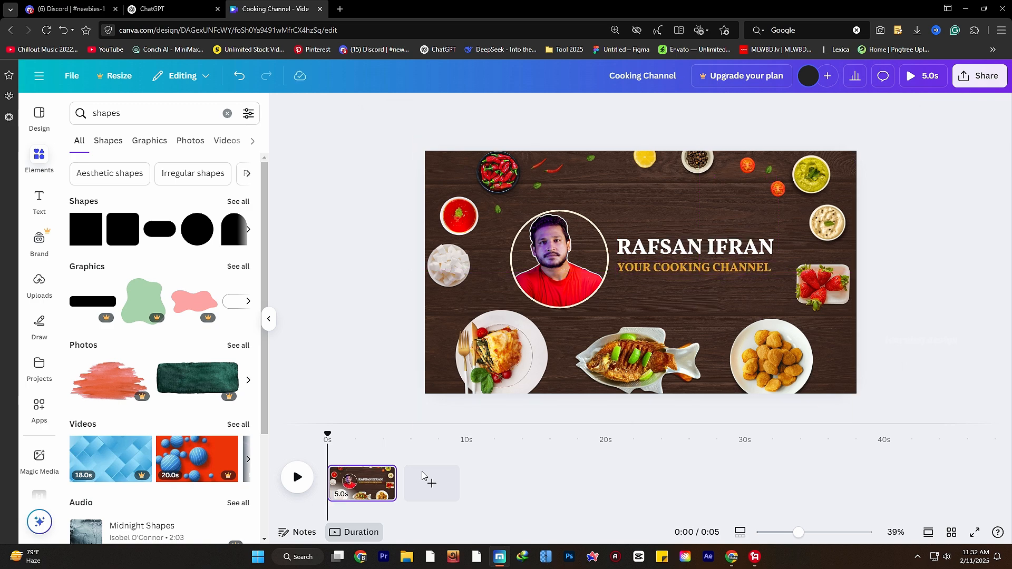
{"action": "left_click", "coordinate": [298, 477]}
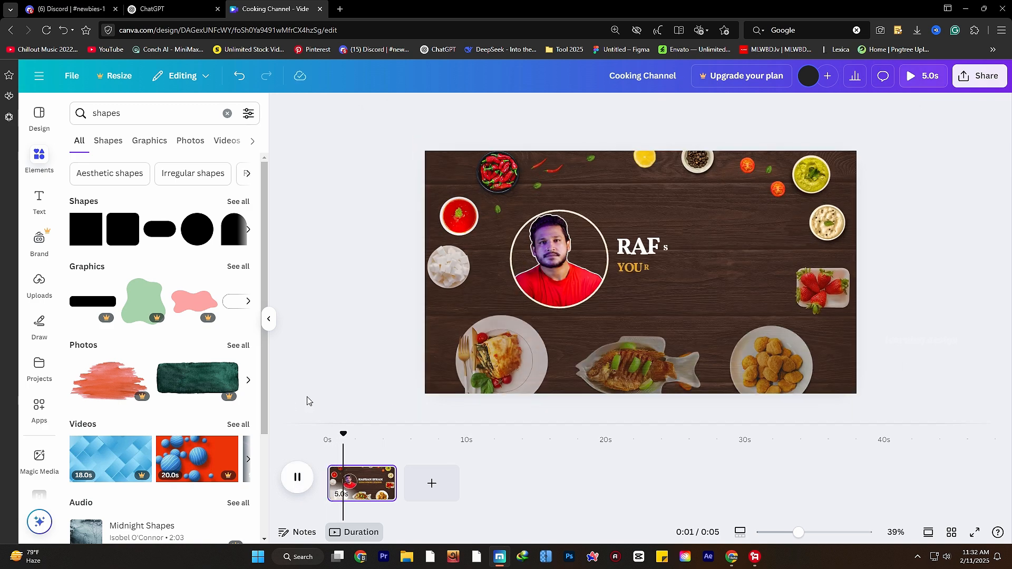
- Stop the preview at about 3.4 seconds and nudge the bottom-left food plate left
{"action": "left_click", "coordinate": [297, 479]}
{"action": "mouse_move", "coordinate": [388, 436]}
{"action": "left_mouse_down"}
{"action": "mouse_move", "coordinate": [336, 438]}
{"action": "mouse_move", "coordinate": [383, 442]}
{"action": "left_mouse_up"}
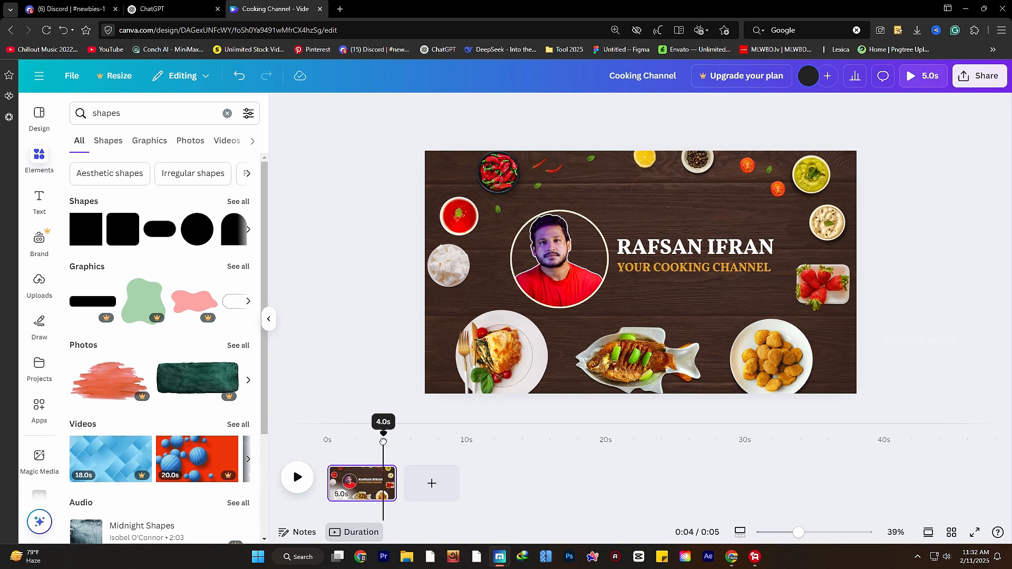
{"action": "left_click", "coordinate": [530, 352]}
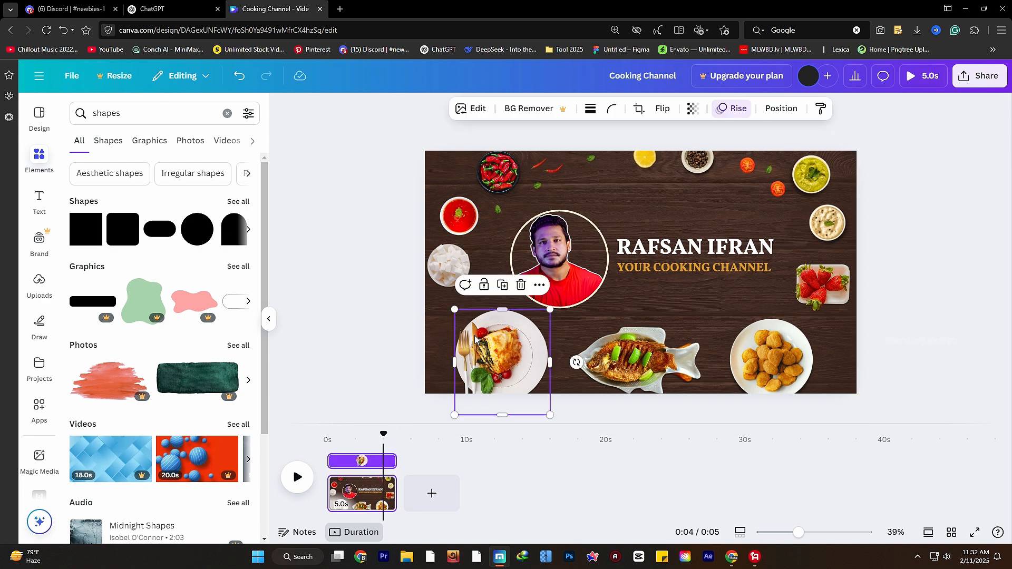
{"action": "mouse_move", "coordinate": [498, 348]}
{"action": "left_mouse_down"}
{"action": "mouse_move", "coordinate": [450, 340]}
{"action": "mouse_move", "coordinate": [488, 341]}
{"action": "left_mouse_up"}
- Search elements for 'burger' and add a shrunken cartoon burger graphic
{"action": "left_click", "coordinate": [124, 113]}
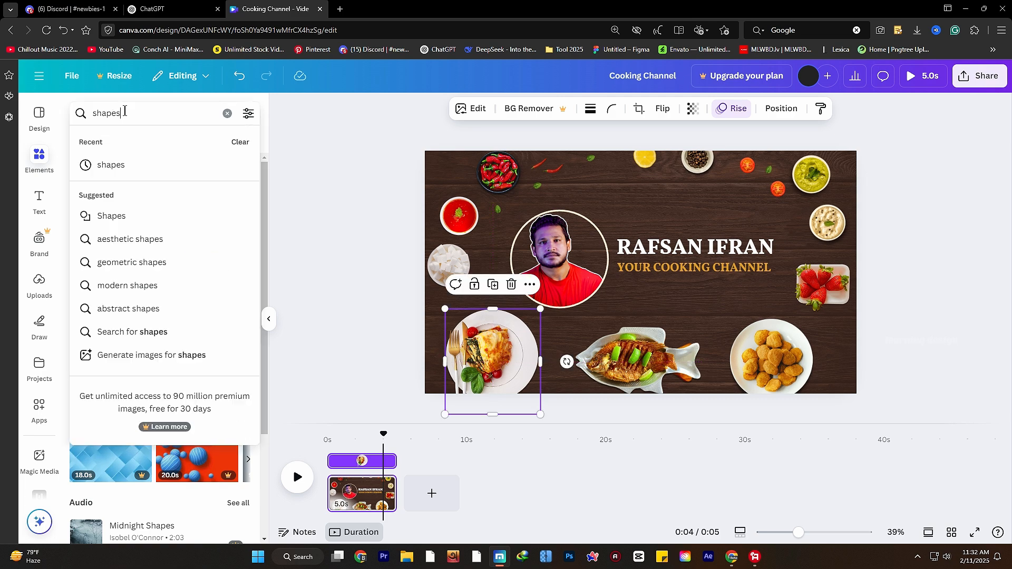
{"action": "key", "text": "BackSpace"}
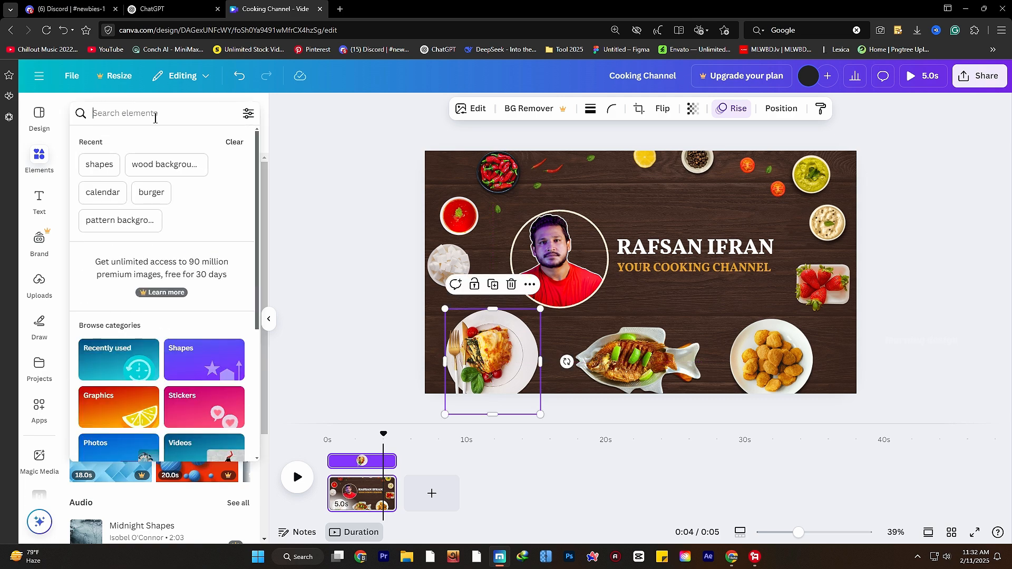
{"action": "type", "text": "burger"}
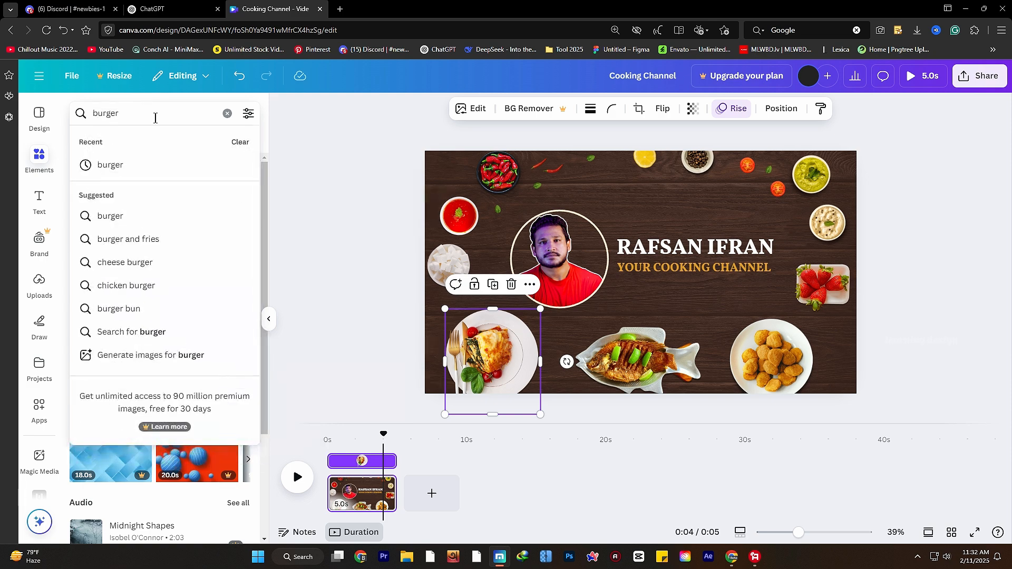
{"action": "key", "text": "Return"}
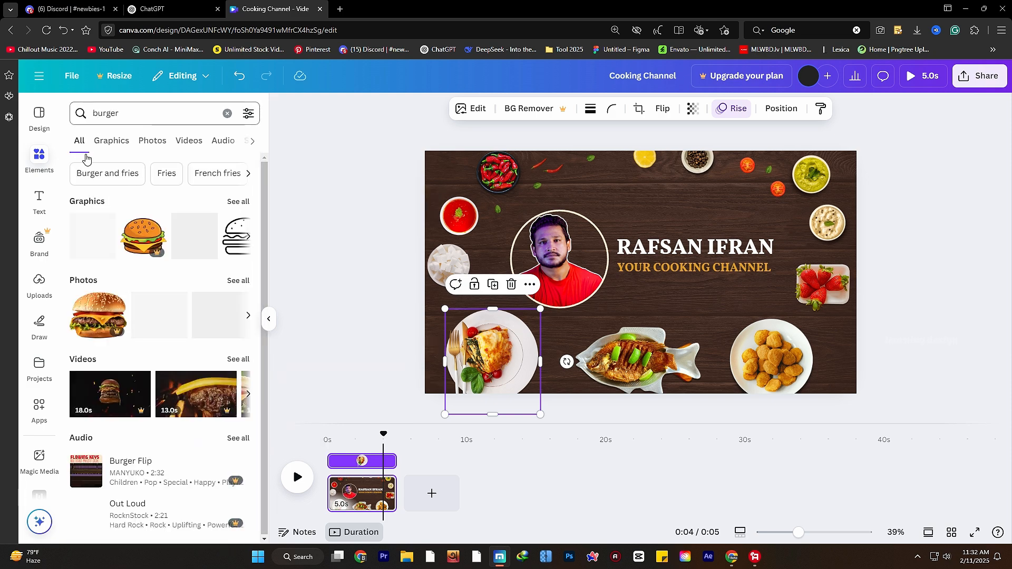
{"action": "left_click", "coordinate": [242, 204]}
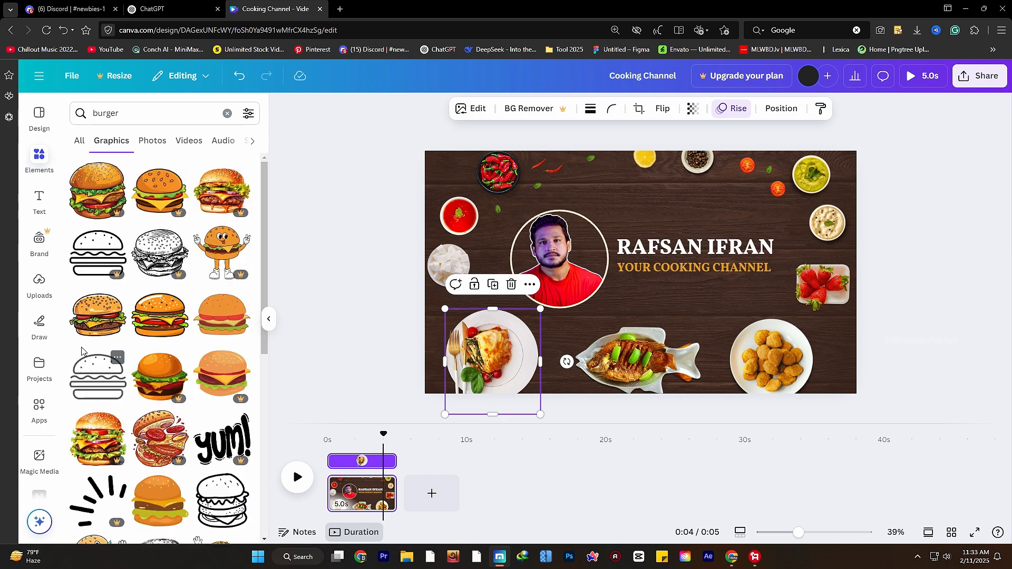
{"action": "left_click", "coordinate": [93, 332]}
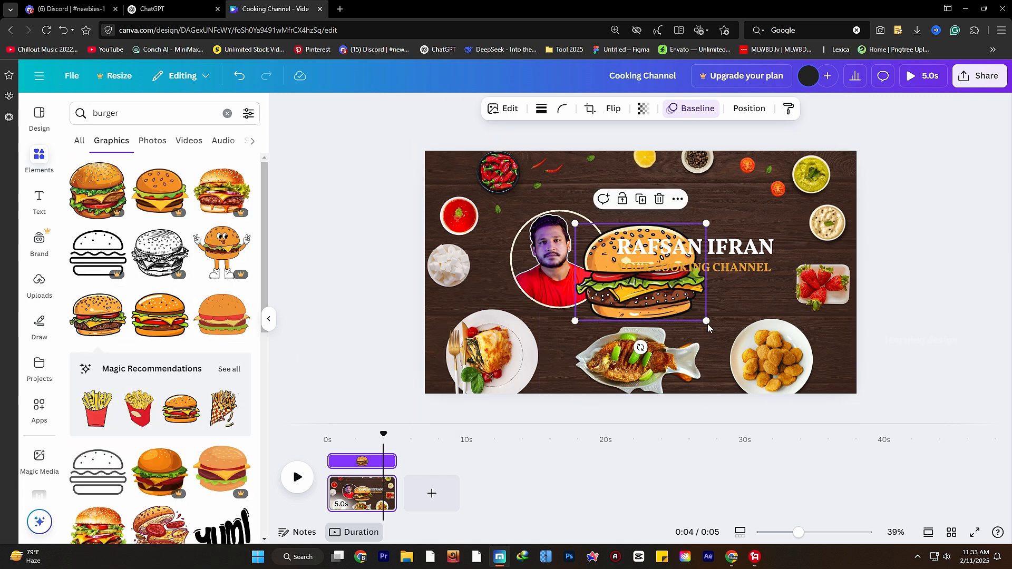
{"action": "left_click_drag", "start_coordinate": [706, 316], "coordinate": [665, 296]}
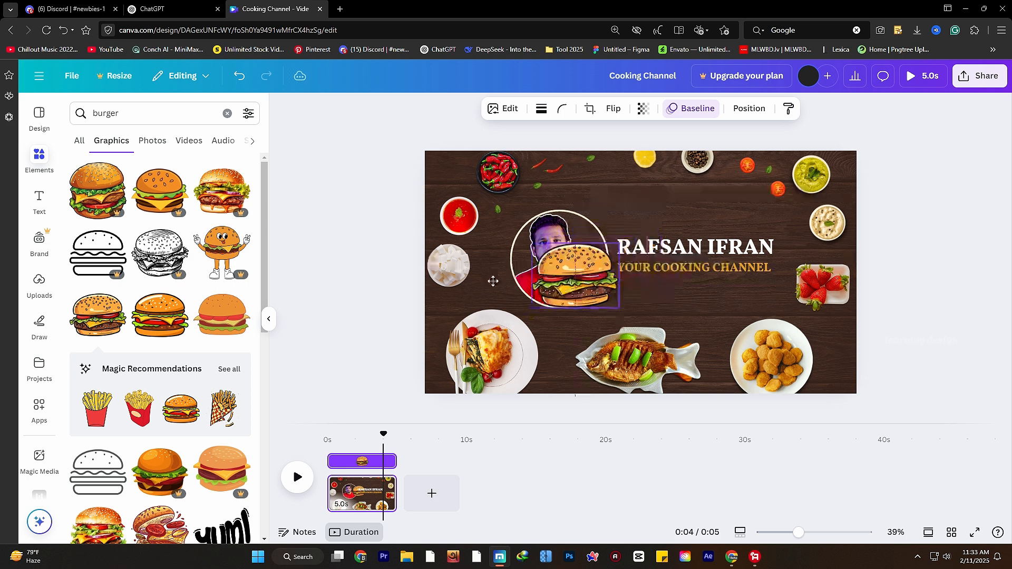
{"action": "left_click_drag", "start_coordinate": [620, 256], "coordinate": [471, 274]}
- Delete the white sugar-cube bowl, put the burger in its place and rewind the preview
{"action": "left_click", "coordinate": [441, 270]}
{"action": "left_click", "coordinate": [468, 226]}
{"action": "left_click_drag", "start_coordinate": [519, 316], "coordinate": [475, 276]}
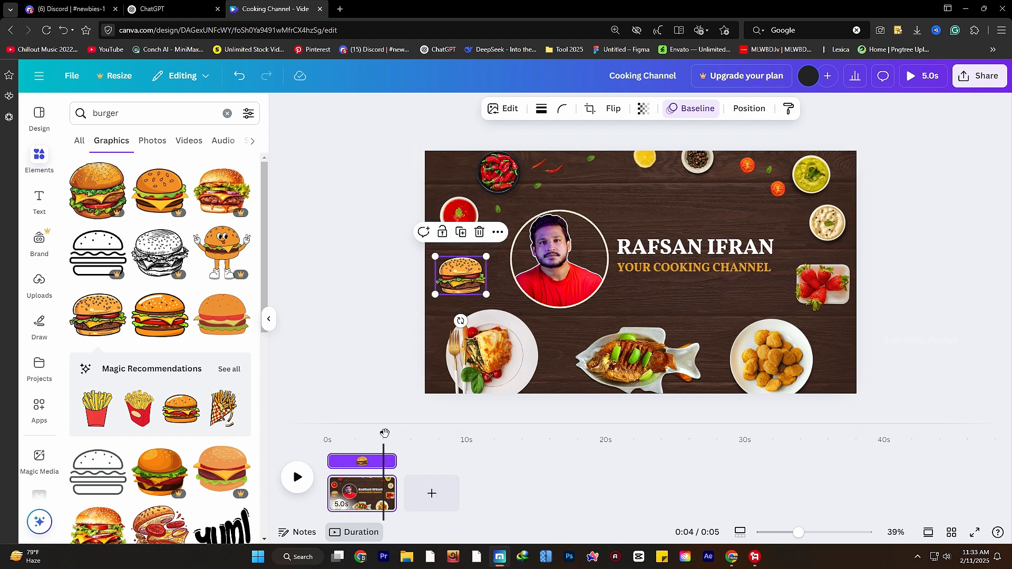
{"action": "left_click_drag", "start_coordinate": [385, 433], "coordinate": [327, 433]}
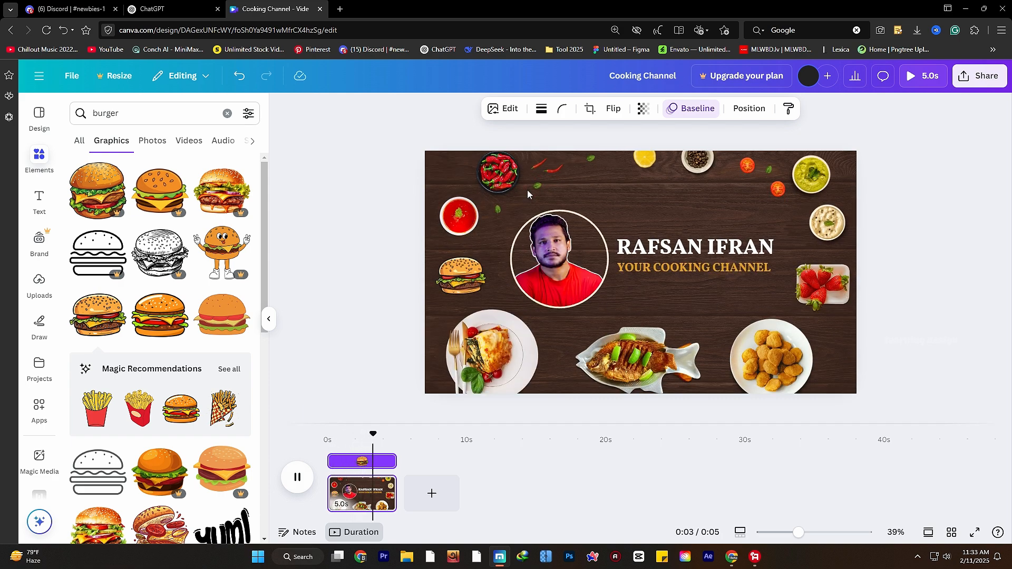
{"action": "left_click", "coordinate": [92, 114]}
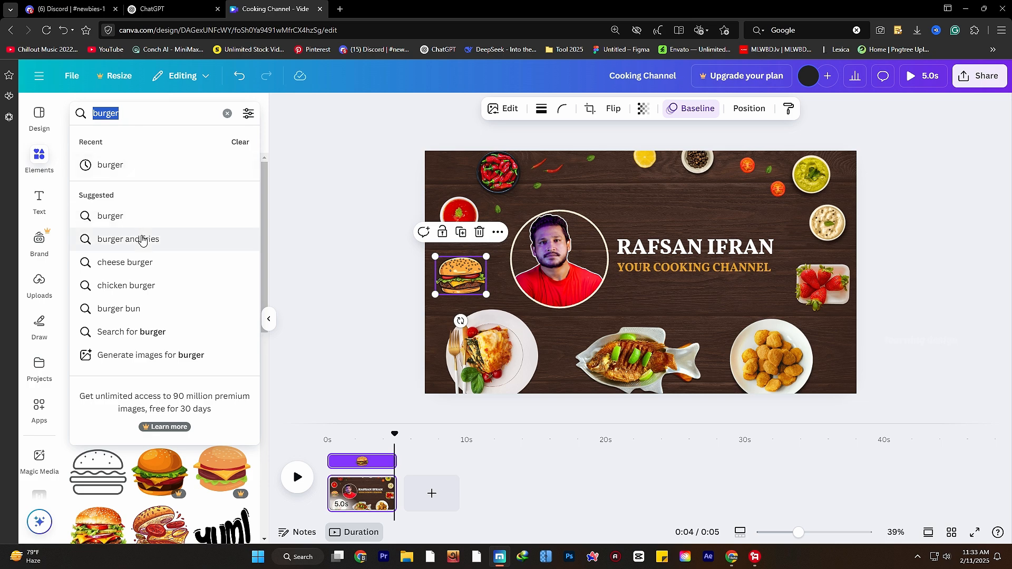
- Search graphics for 'fries' and add a shrunken red-box fries graphic
{"action": "key", "text": "Return"}
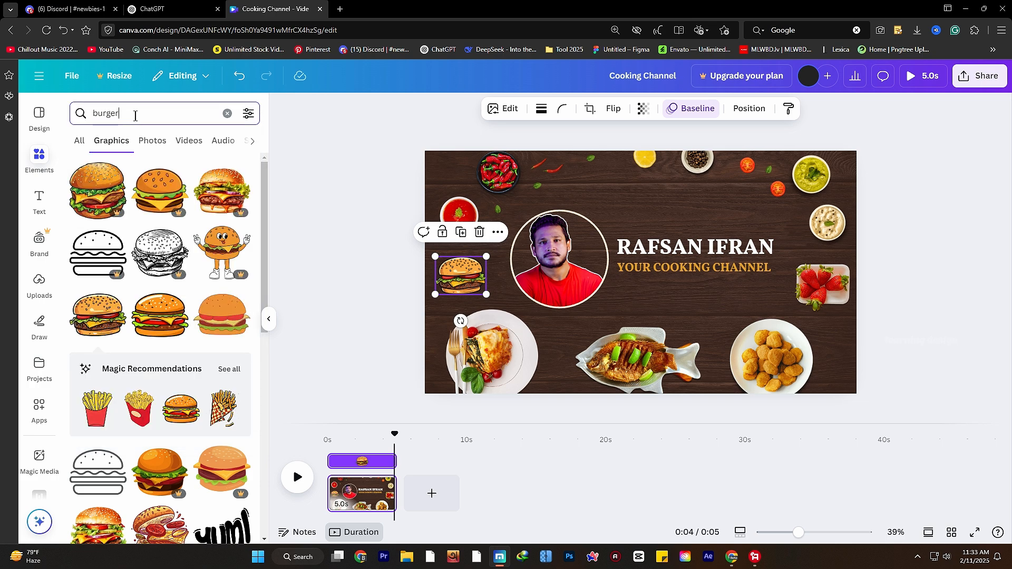
{"action": "type", "text": "fries"}
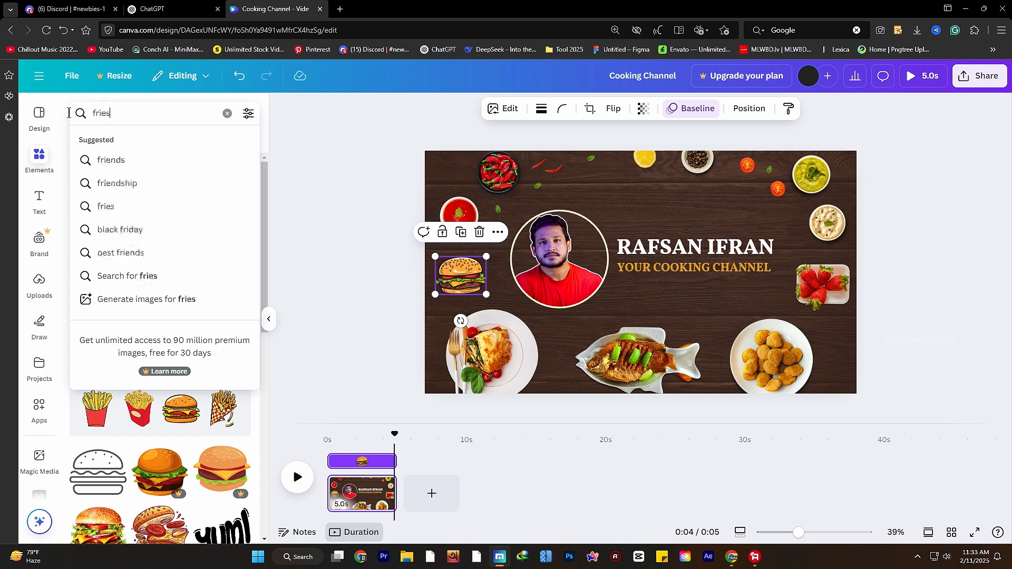
{"action": "left_click", "coordinate": [119, 162]}
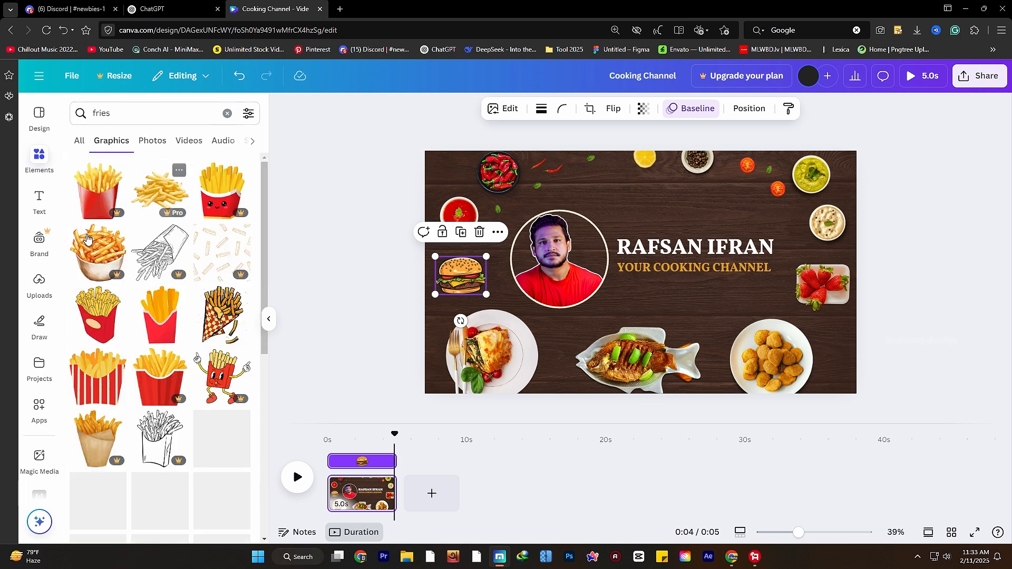
{"action": "left_click", "coordinate": [104, 335]}
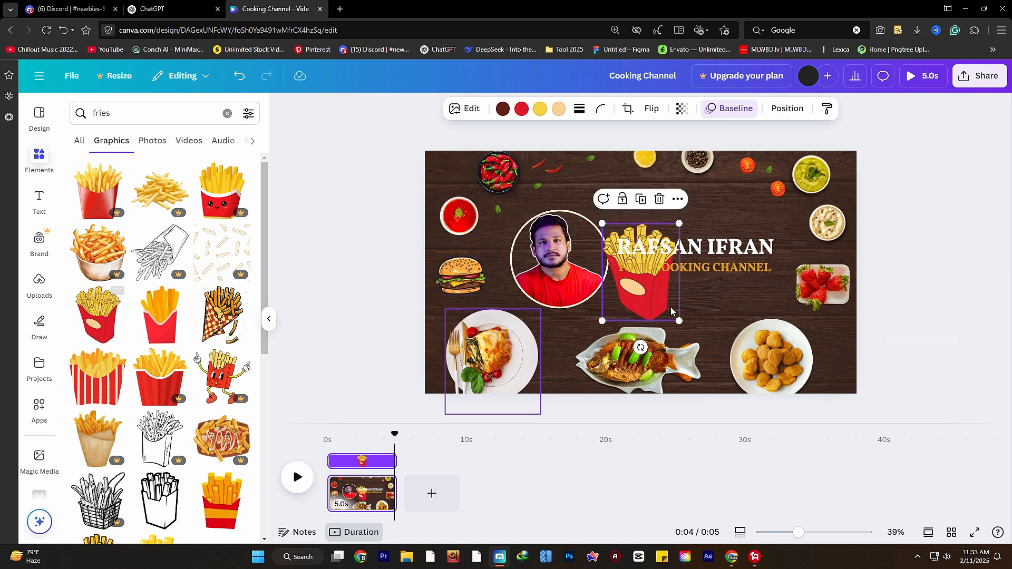
{"action": "left_click_drag", "start_coordinate": [678, 321], "coordinate": [564, 335]}
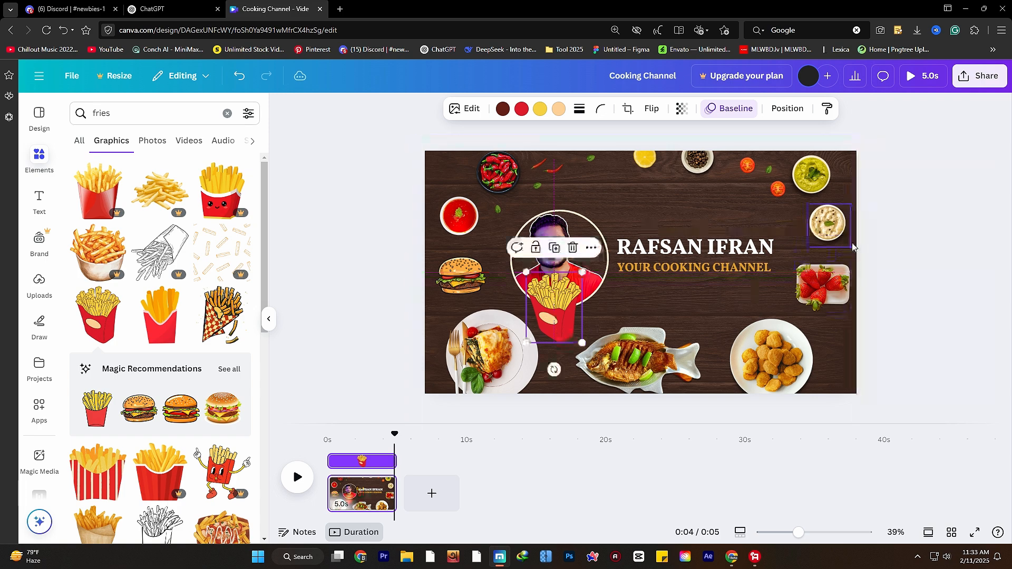
- Delete the red ketchup bowl, move the fries to the top-left and replay the preview
{"action": "left_click", "coordinate": [471, 221]}
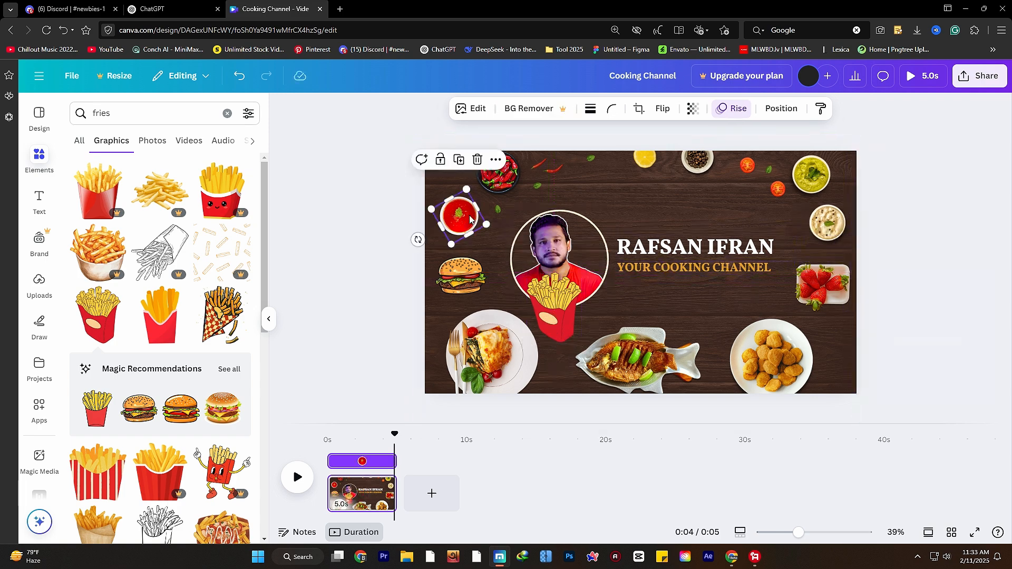
{"action": "left_click", "coordinate": [477, 159]}
{"action": "left_click_drag", "start_coordinate": [553, 324], "coordinate": [469, 219]}
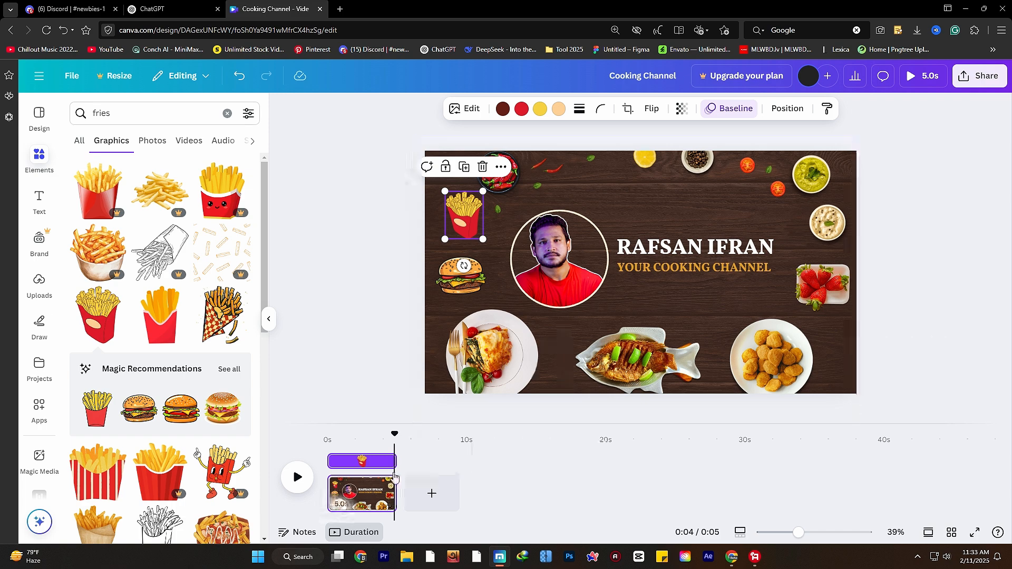
{"action": "left_click_drag", "start_coordinate": [397, 436], "coordinate": [339, 436]}
{"action": "left_click", "coordinate": [293, 477]}
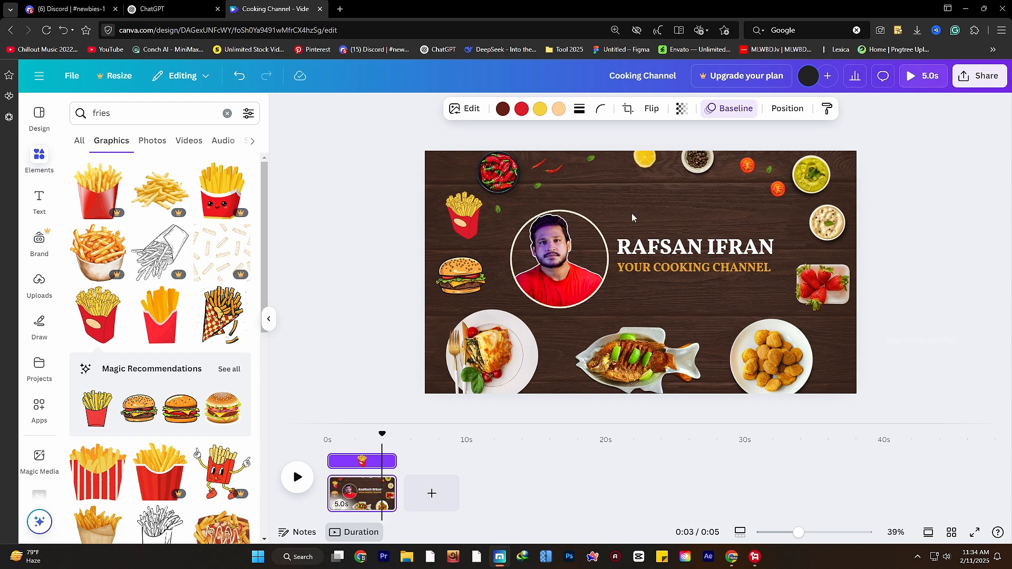
- Search 'food on plate' and replace the fish plate with a resized egg-rice plate
{"action": "left_click", "coordinate": [640, 357]}
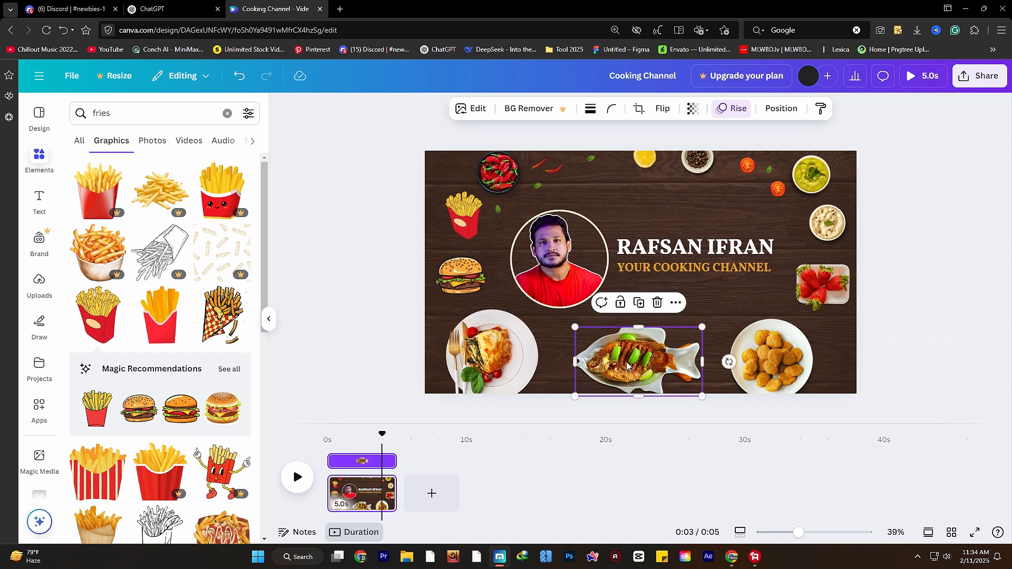
{"action": "left_click", "coordinate": [111, 114]}
{"action": "scroll", "coordinate": [140, 167], "scroll_direction": "down", "scroll_amount": 2}
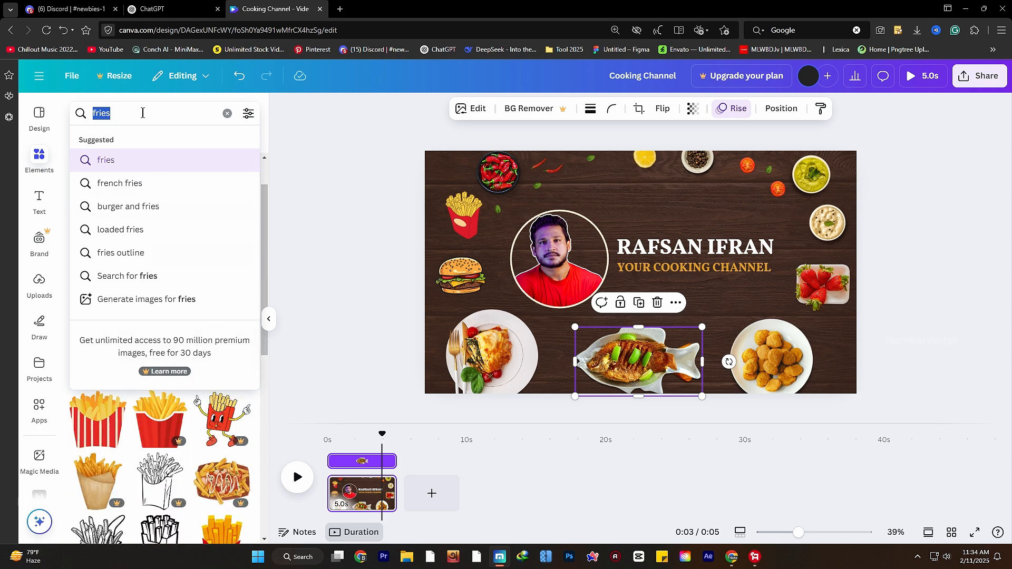
{"action": "type", "text": "food"}
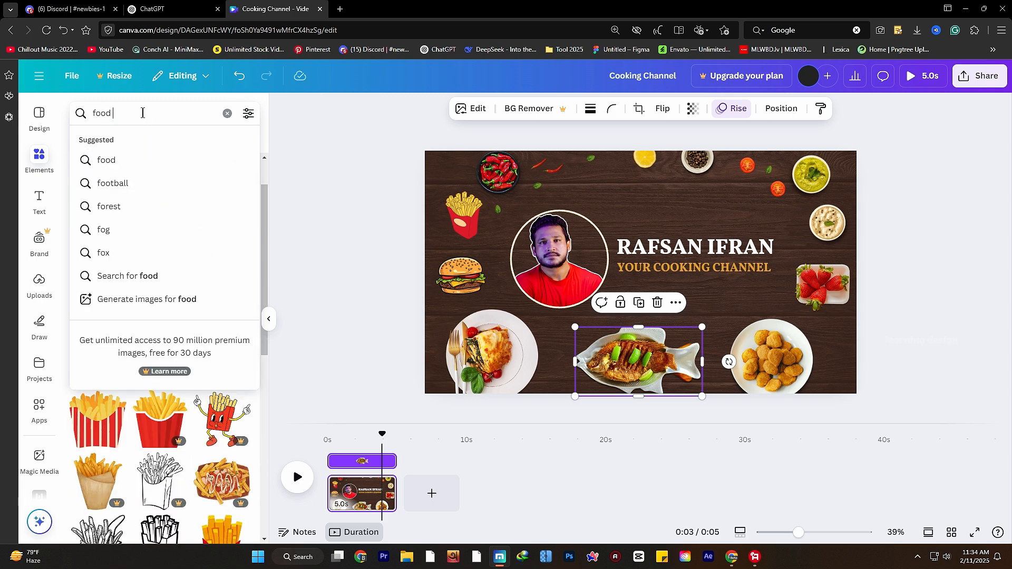
{"action": "type", "text": " on plate"}
{"action": "key", "text": "Return"}
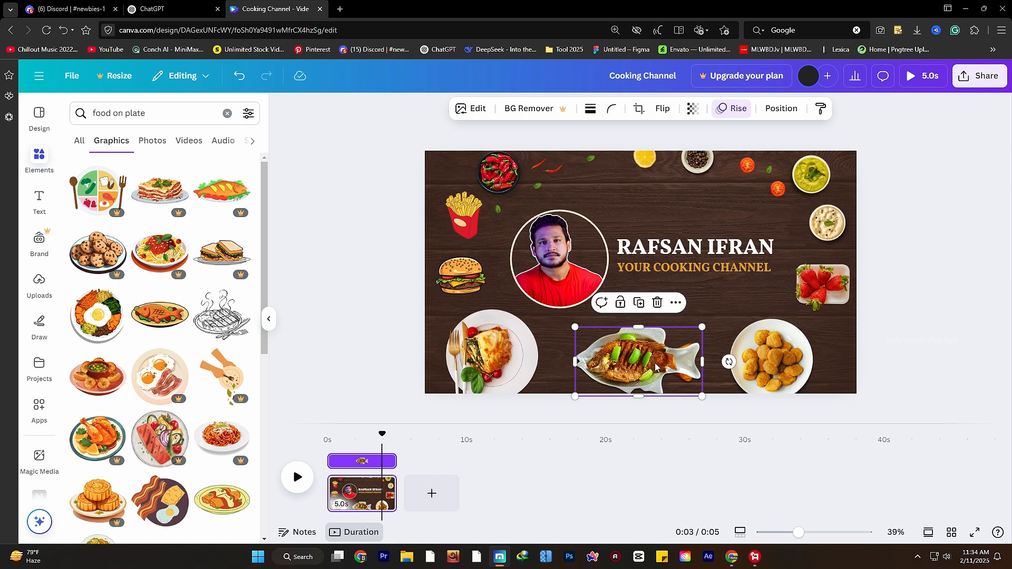
{"action": "left_click", "coordinate": [657, 303]}
{"action": "left_click", "coordinate": [100, 312]}
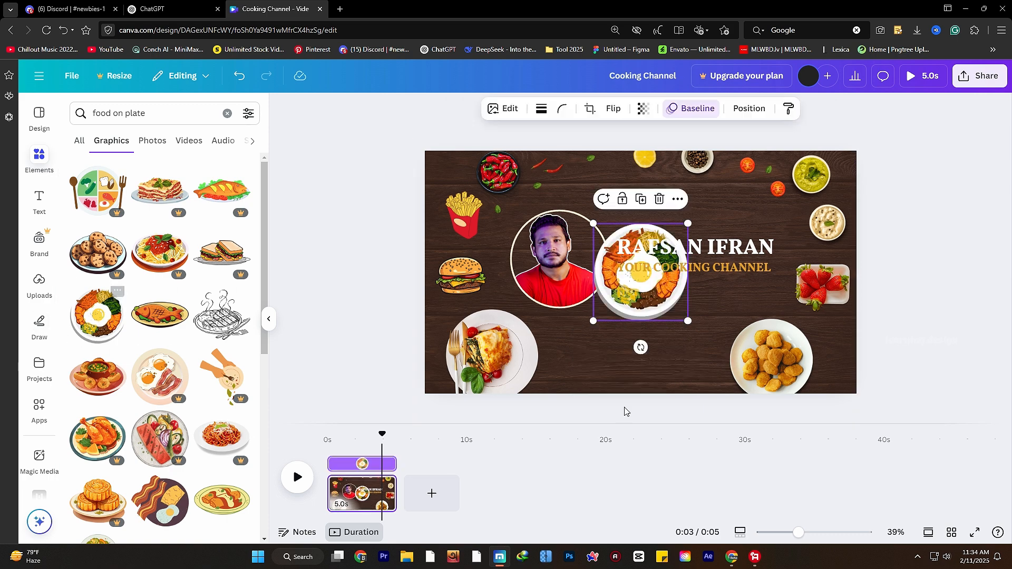
{"action": "left_click_drag", "start_coordinate": [669, 319], "coordinate": [675, 391]}
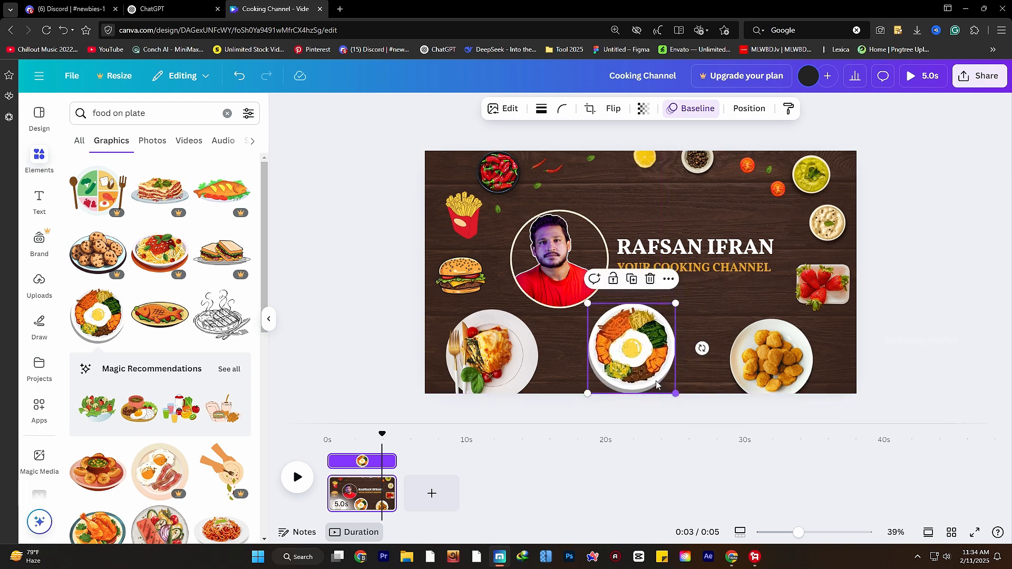
{"action": "left_click_drag", "start_coordinate": [639, 351], "coordinate": [638, 364]}
{"action": "left_click", "coordinate": [921, 366]}
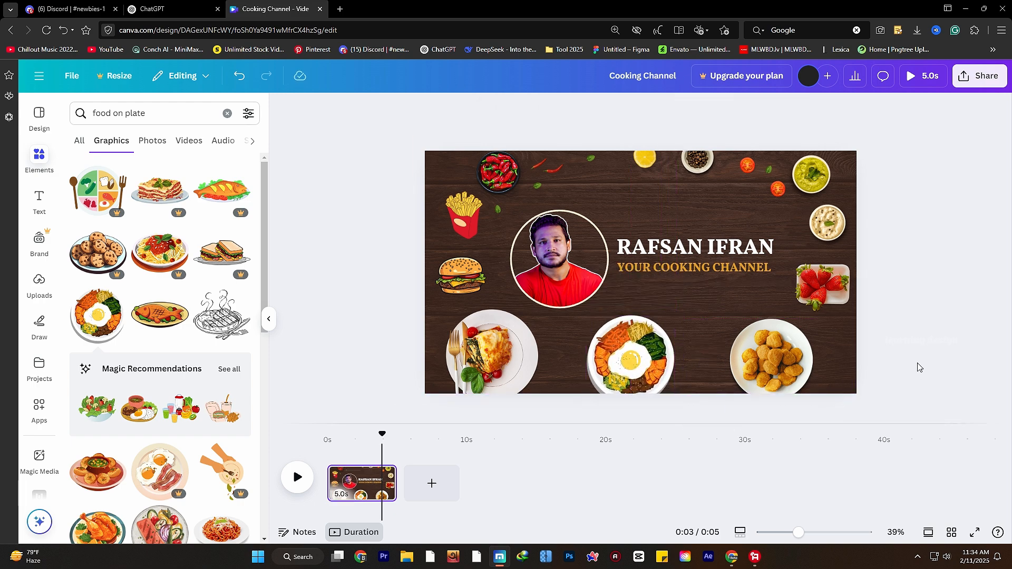
- Replace the nugget plate with the noodle-plate graphic at bottom right and respace the plates
{"action": "left_click", "coordinate": [791, 364]}
{"action": "scroll", "coordinate": [160, 340], "scroll_direction": "down", "scroll_amount": 2}
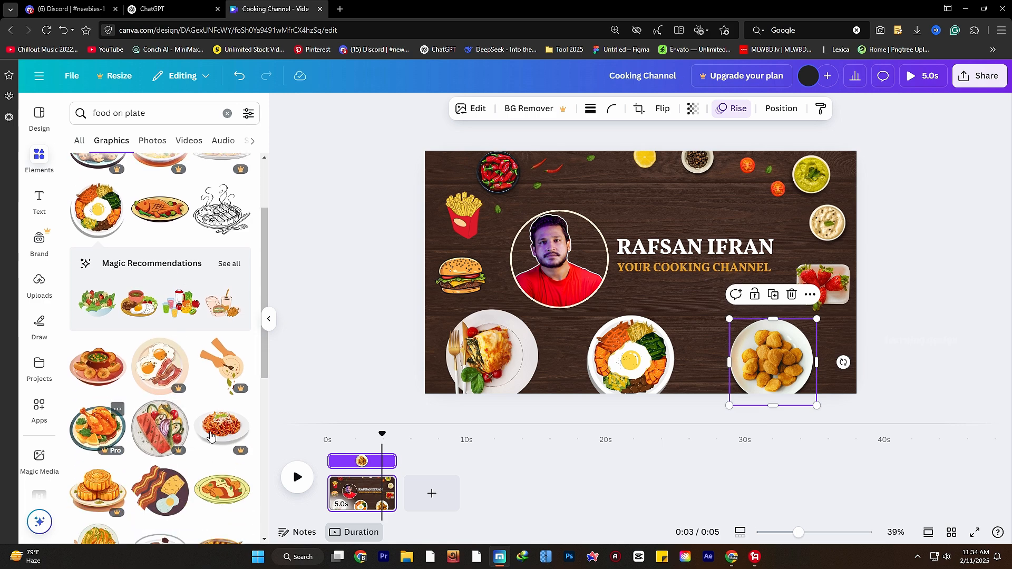
{"action": "key", "text": "Delete"}
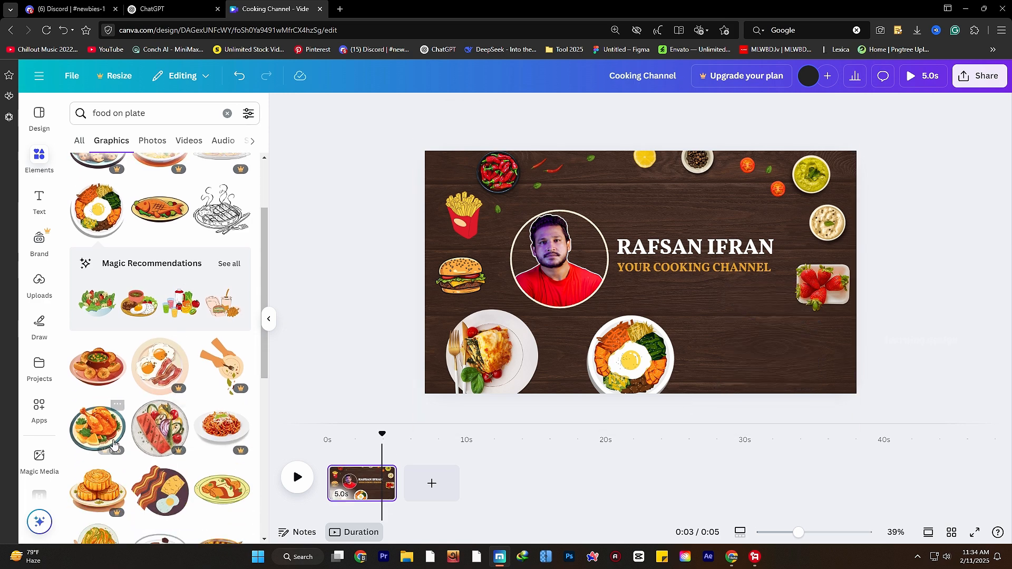
{"action": "scroll", "coordinate": [136, 389], "scroll_direction": "down", "scroll_amount": 2}
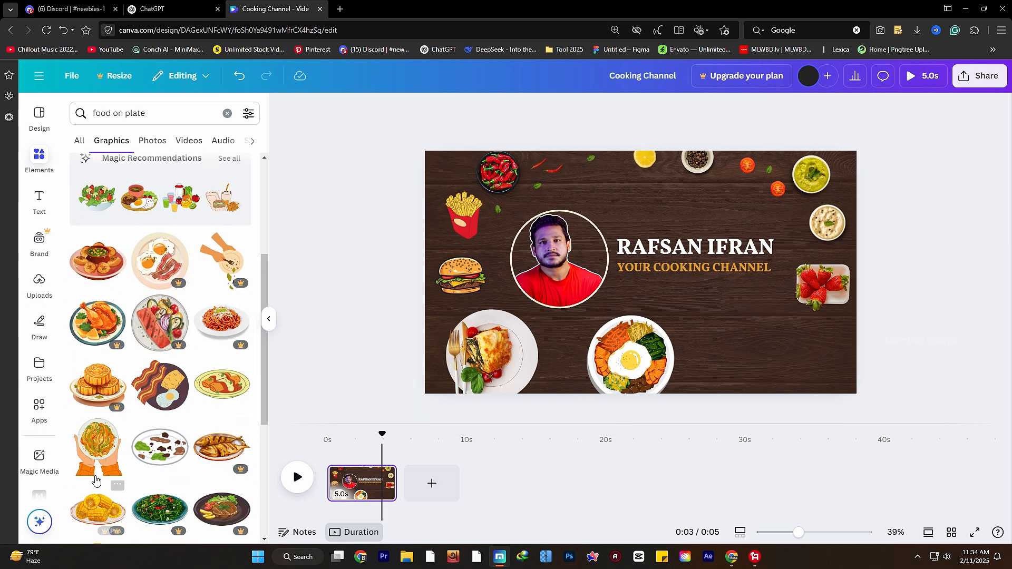
{"action": "left_click", "coordinate": [97, 447]}
{"action": "left_click_drag", "start_coordinate": [723, 370], "coordinate": [650, 283]}
{"action": "left_click_drag", "start_coordinate": [635, 220], "coordinate": [767, 363]}
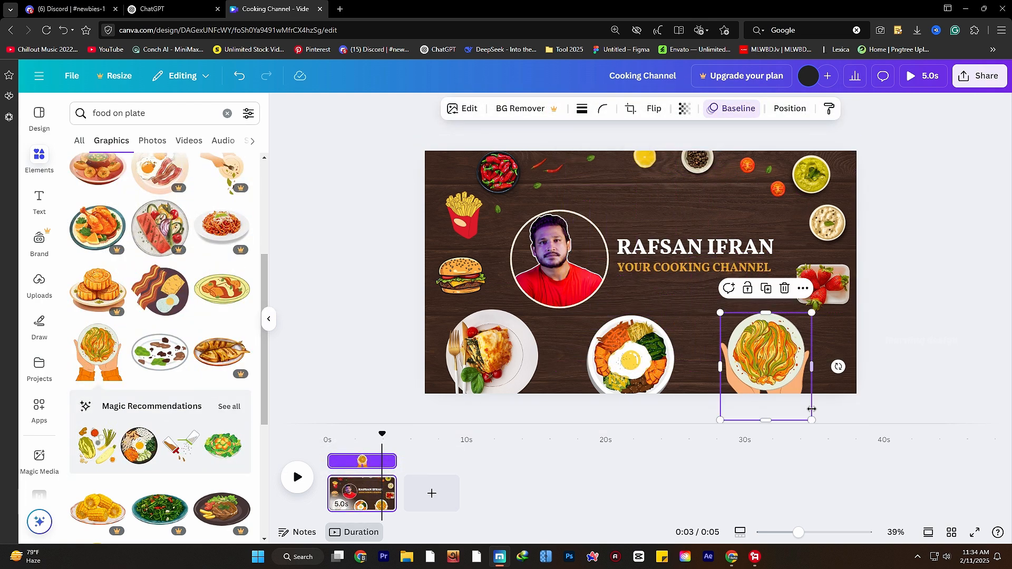
{"action": "left_click_drag", "start_coordinate": [810, 419], "coordinate": [789, 393]}
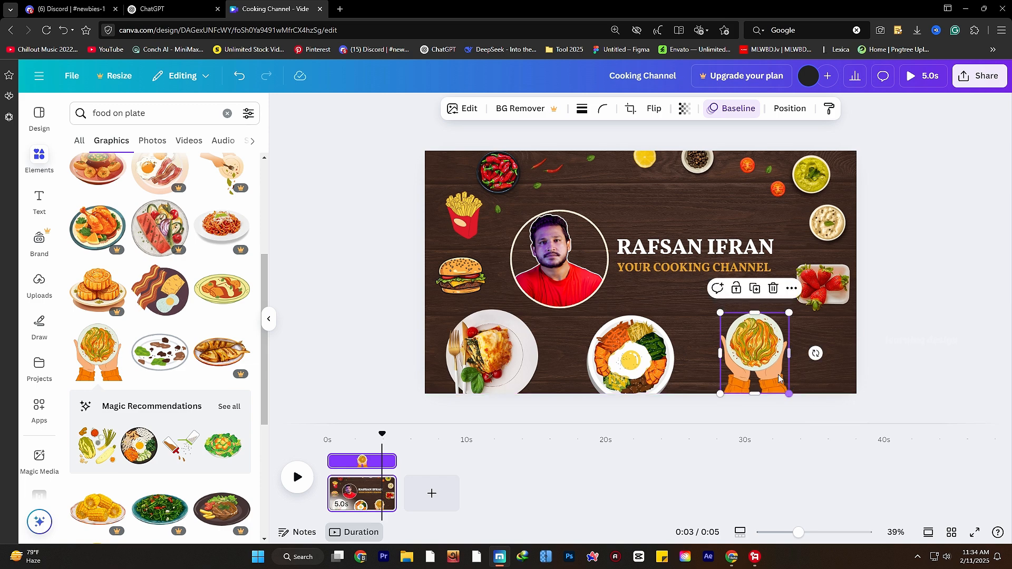
{"action": "left_click_drag", "start_coordinate": [759, 345], "coordinate": [780, 350]}
{"action": "left_click_drag", "start_coordinate": [644, 352], "coordinate": [663, 353]}
{"action": "left_click_drag", "start_coordinate": [508, 334], "coordinate": [514, 339]}
{"action": "left_click", "coordinate": [931, 371]}
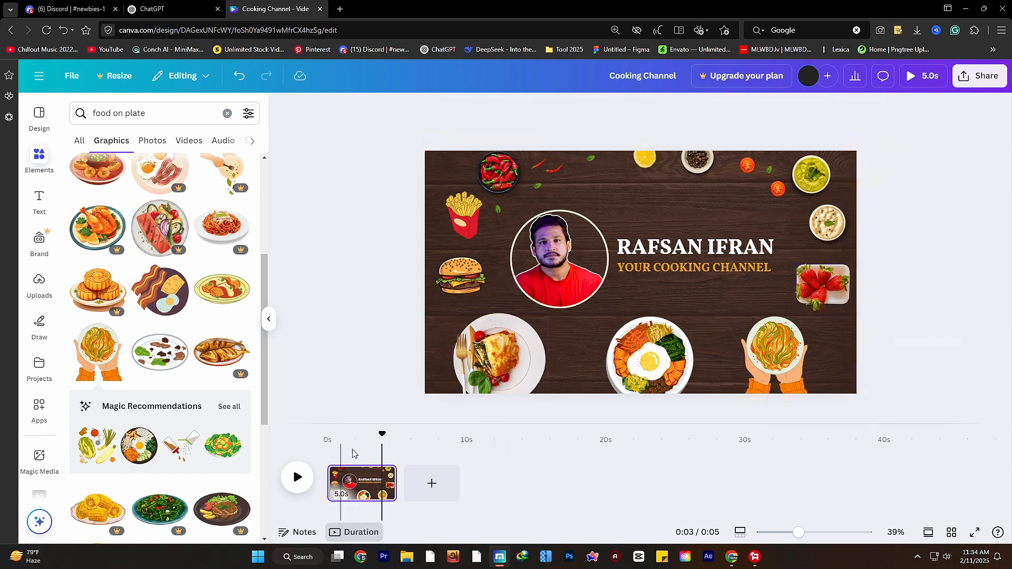
{"action": "left_click", "coordinate": [295, 476]}
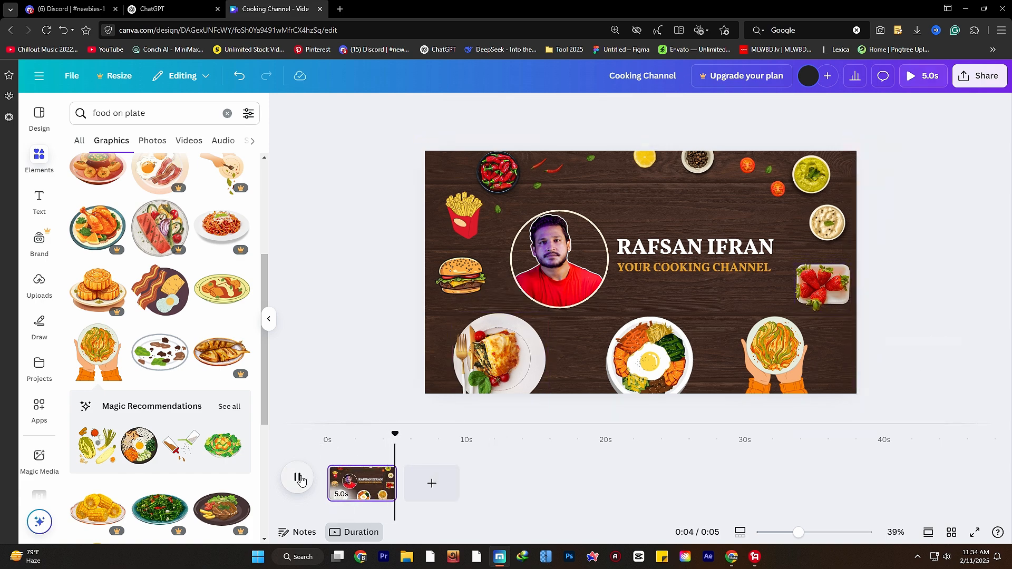
{"action": "left_click", "coordinate": [299, 478]}
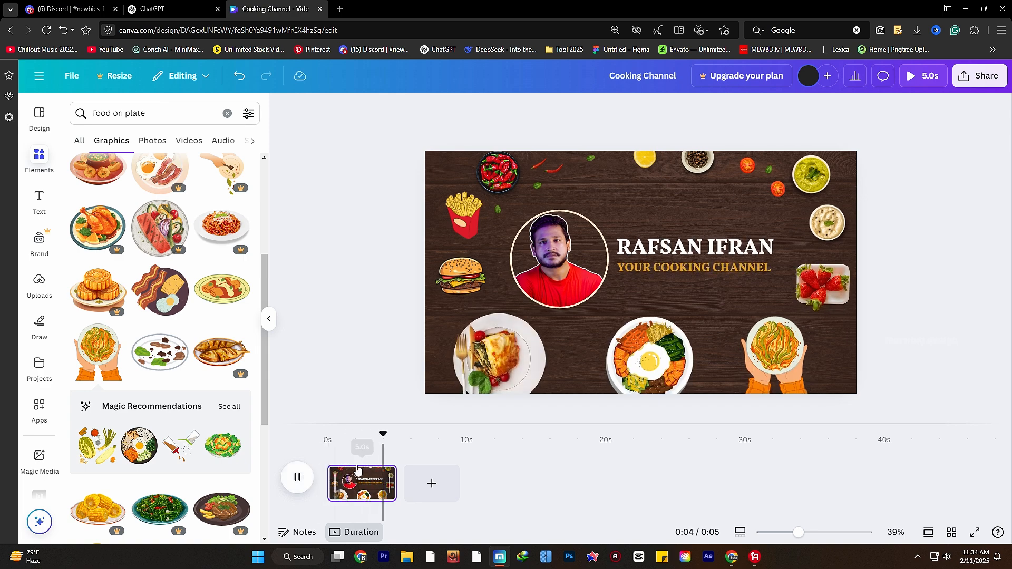
- Spread the small green leaf sprinkles around the title and preview the 7.5-second intro
{"action": "left_click", "coordinate": [539, 185]}
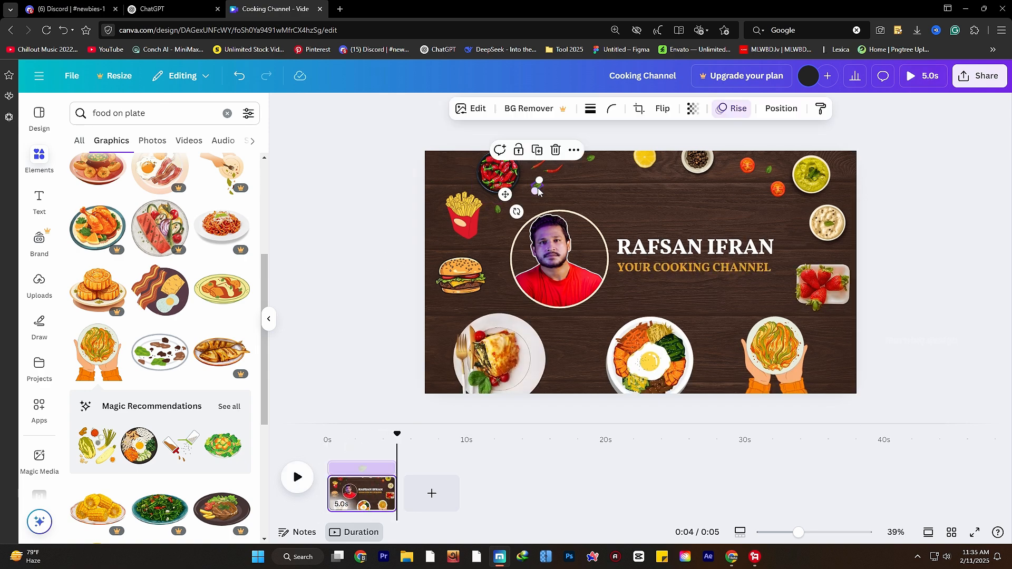
{"action": "left_click_drag", "start_coordinate": [538, 186], "coordinate": [625, 213]}
{"action": "left_click_drag", "start_coordinate": [498, 210], "coordinate": [658, 289]}
{"action": "left_click", "coordinate": [591, 158]}
{"action": "left_click_drag", "start_coordinate": [590, 158], "coordinate": [675, 218]}
{"action": "left_click_drag", "start_coordinate": [768, 170], "coordinate": [738, 219]}
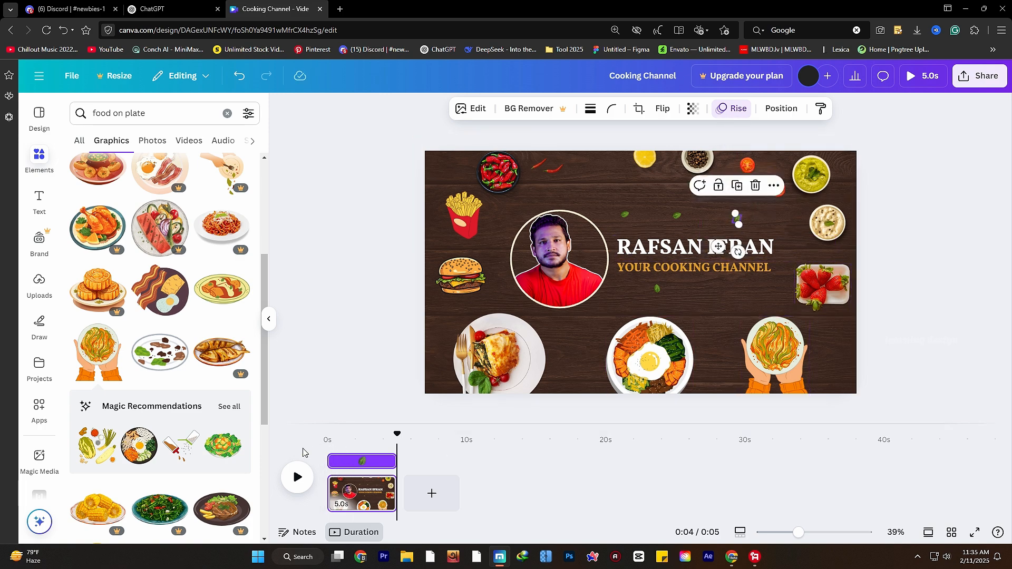
{"action": "left_click", "coordinate": [297, 477]}
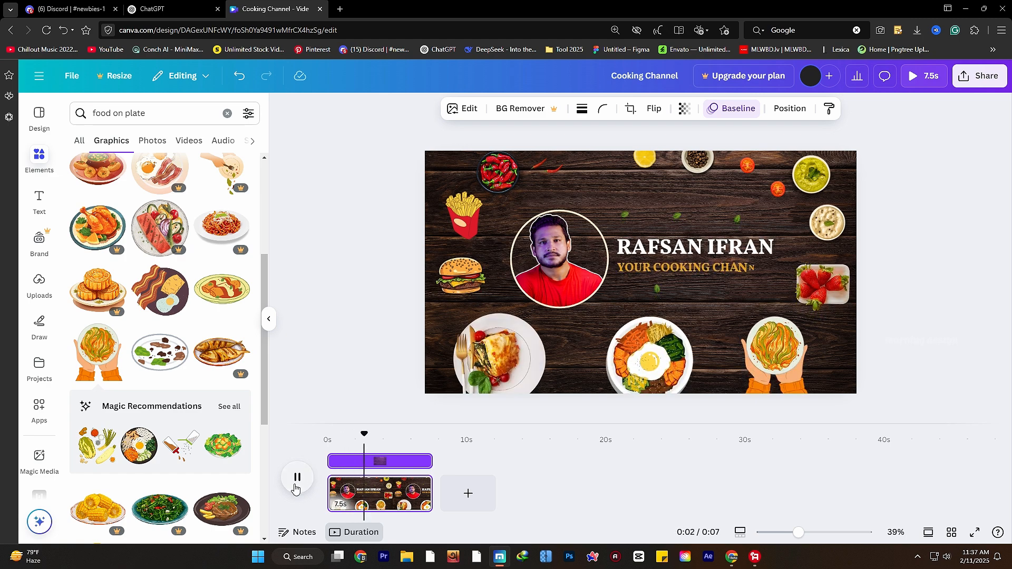
- Give the YOUR COOKING CHANNEL subtitle a Lift shadow, enlarge it and keep it on one line
{"action": "left_click", "coordinate": [707, 267]}
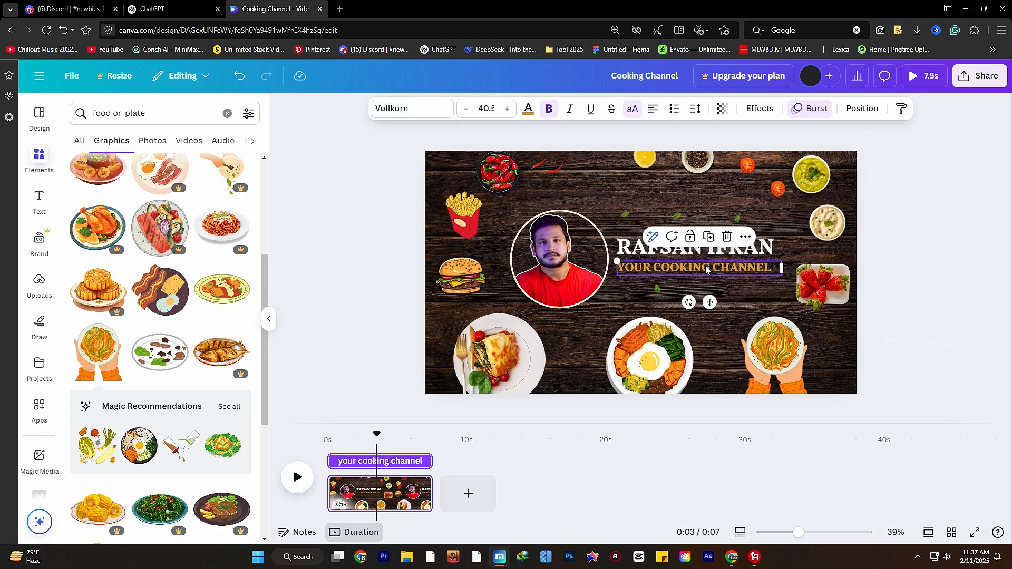
{"action": "left_click", "coordinate": [760, 108]}
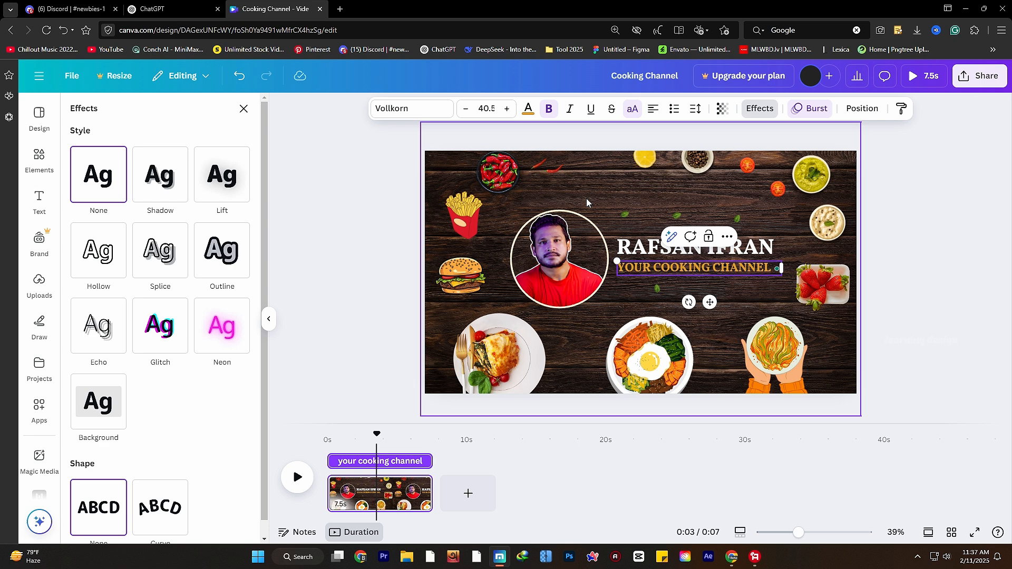
{"action": "left_click", "coordinate": [222, 175]}
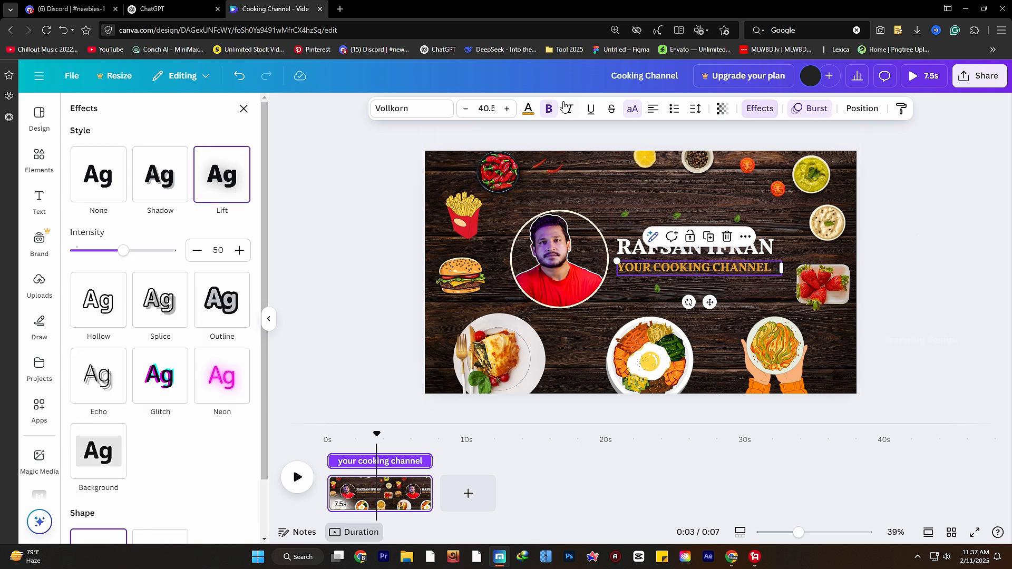
{"action": "left_click", "coordinate": [508, 109]}
{"action": "left_click", "coordinate": [508, 109]}
{"action": "left_click", "coordinate": [508, 109]}
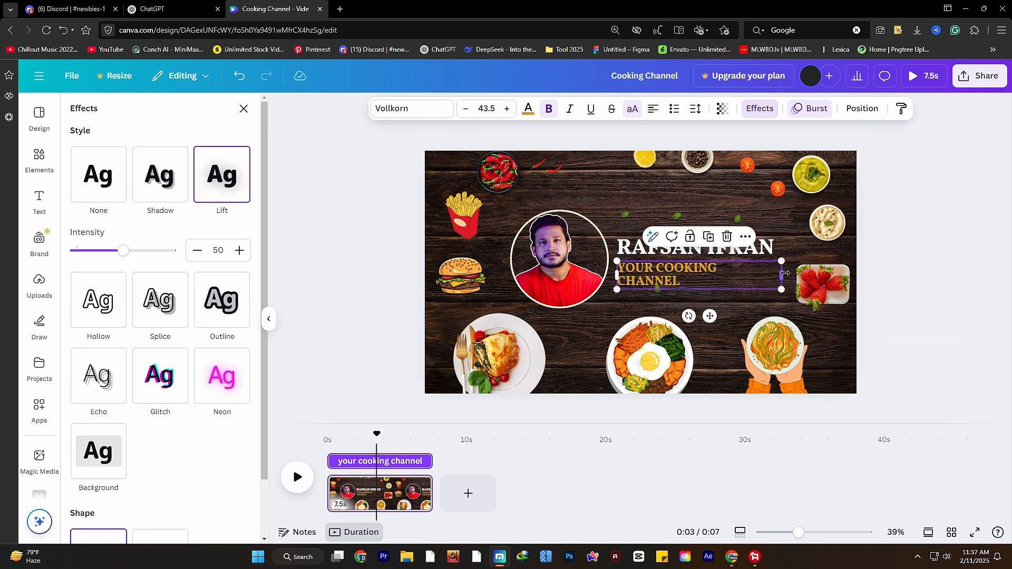
{"action": "left_click_drag", "start_coordinate": [781, 270], "coordinate": [801, 278]}
- Enlarge the host's name title to font size 75.8, then show the uploaded images
{"action": "left_click", "coordinate": [707, 255]}
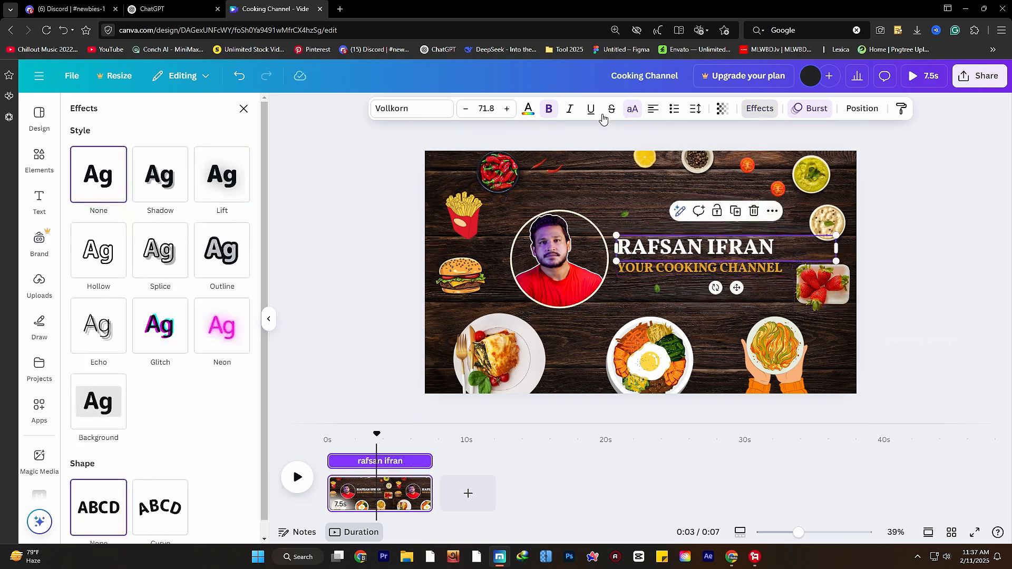
{"action": "left_click", "coordinate": [507, 110]}
{"action": "left_click", "coordinate": [507, 109]}
{"action": "left_click", "coordinate": [507, 109]}
{"action": "left_click", "coordinate": [507, 109]}
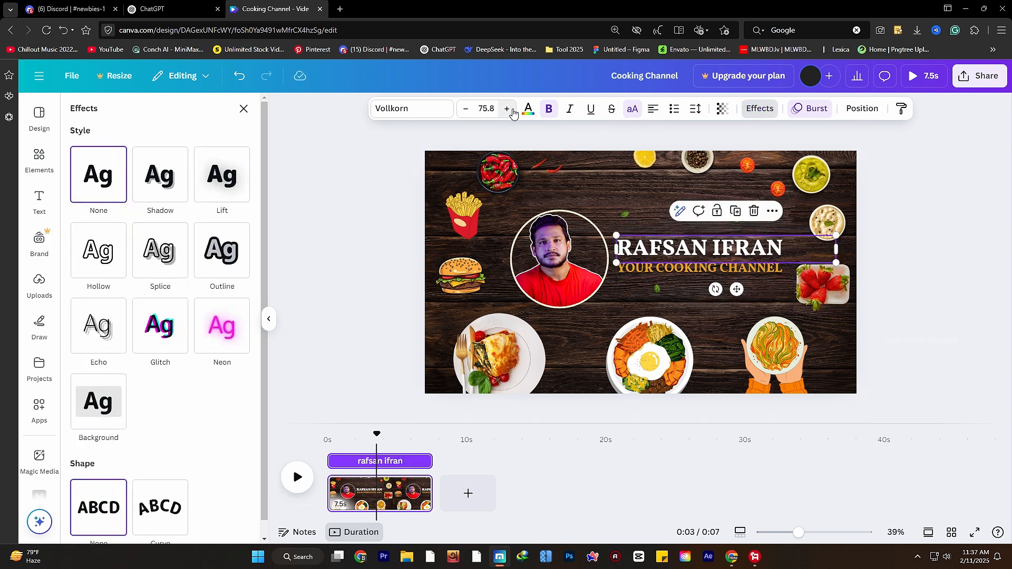
{"action": "left_click", "coordinate": [39, 285]}
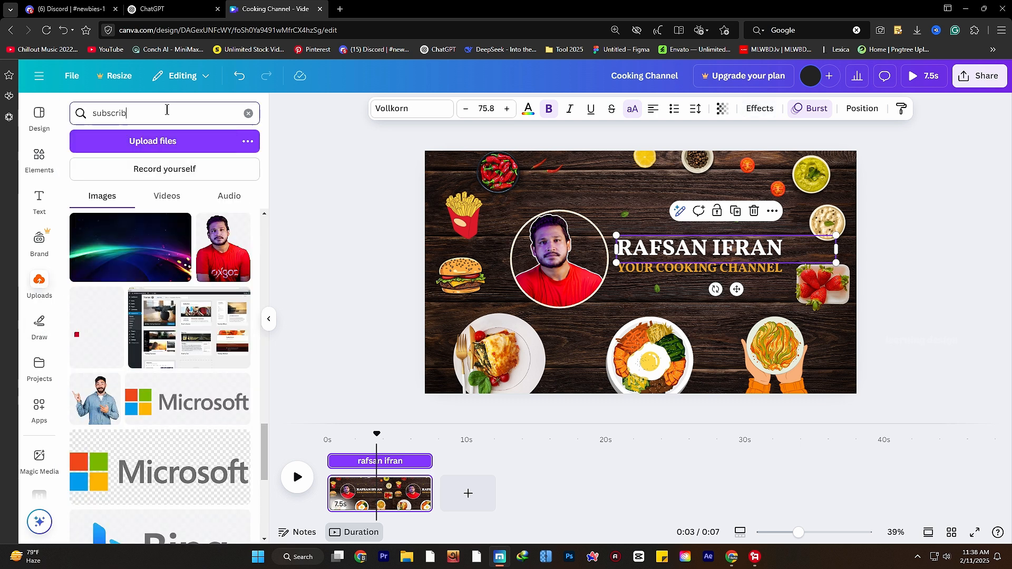
- Search the Elements library for 'subscribe' in place of the old food on plate search
{"action": "key", "text": "Return"}
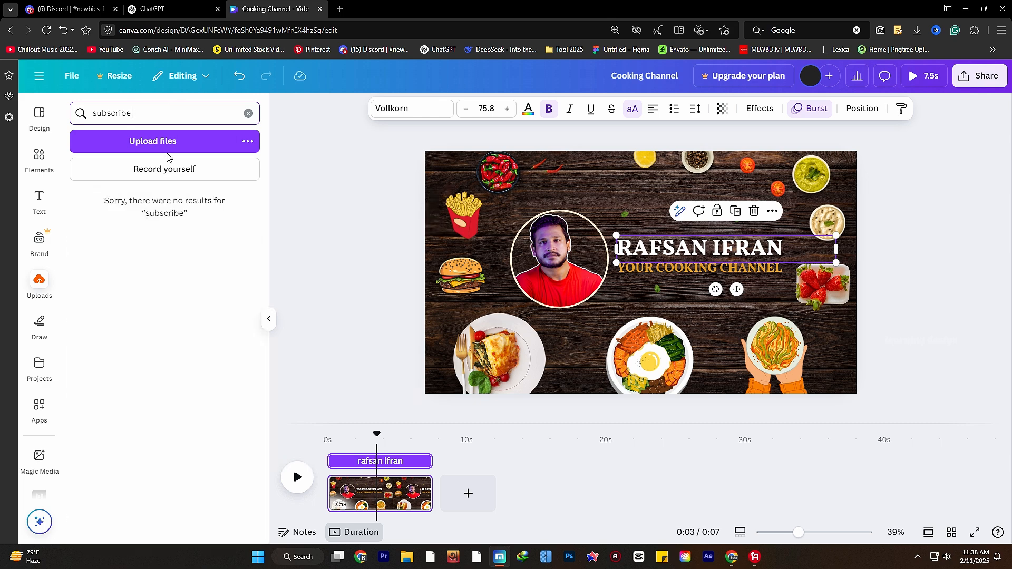
{"action": "left_click", "coordinate": [39, 158]}
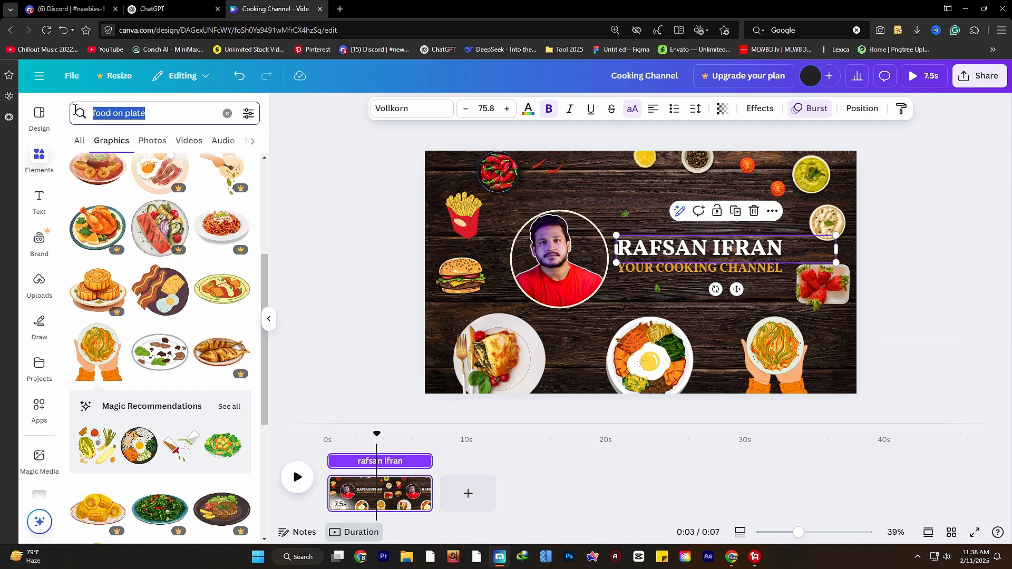
{"action": "type", "text": "subs"}
{"action": "key", "text": "Escape"}
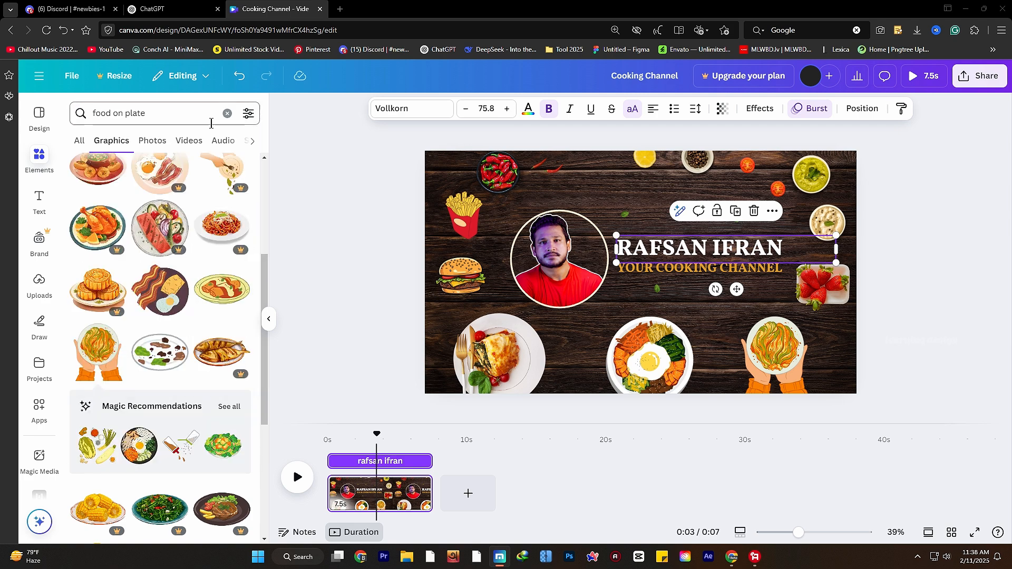
{"action": "left_click", "coordinate": [128, 112]}
{"action": "left_click", "coordinate": [226, 113]}
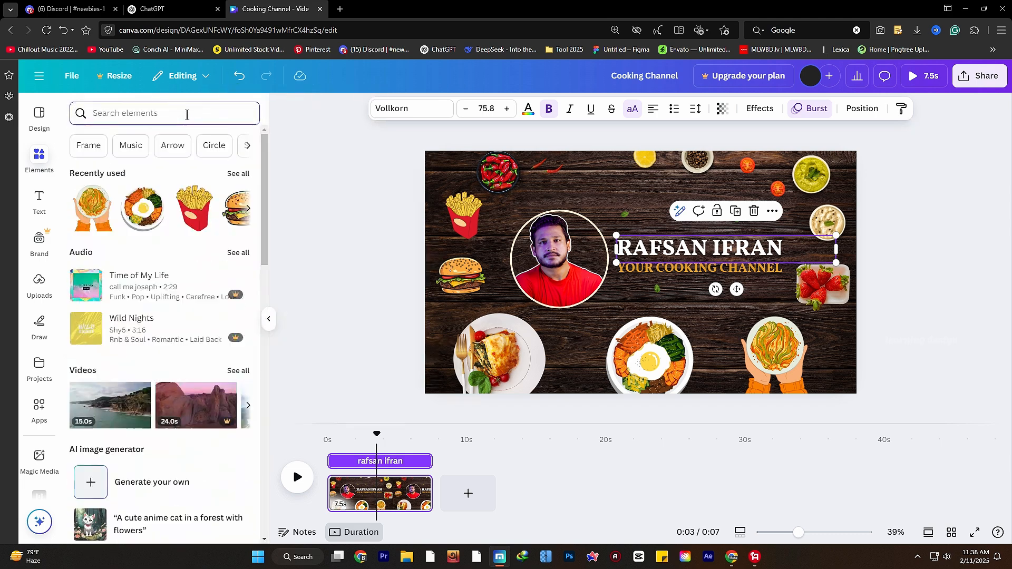
{"action": "type", "text": "subscrib"}
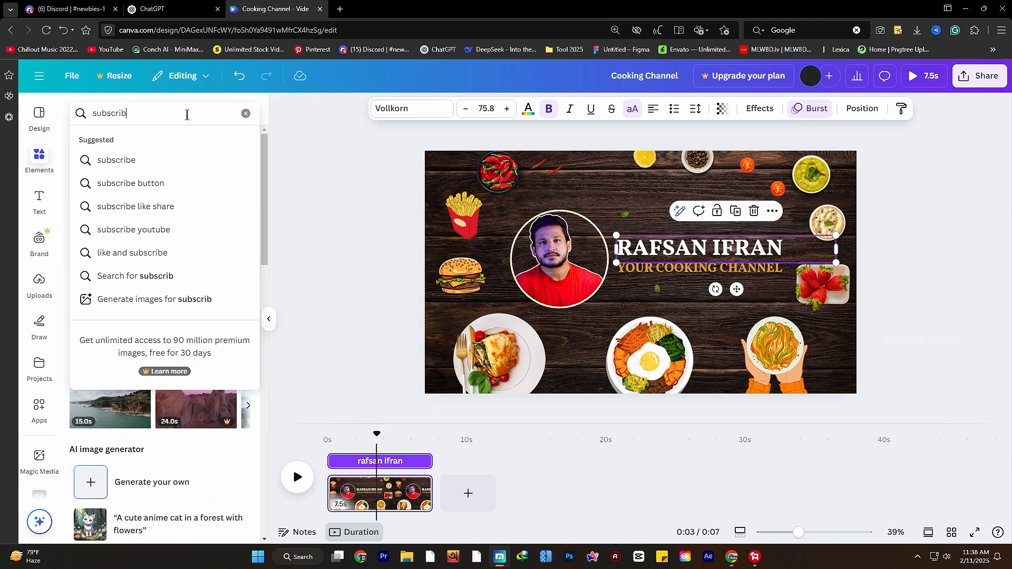
{"action": "type", "text": "e"}
{"action": "key", "text": "Return"}
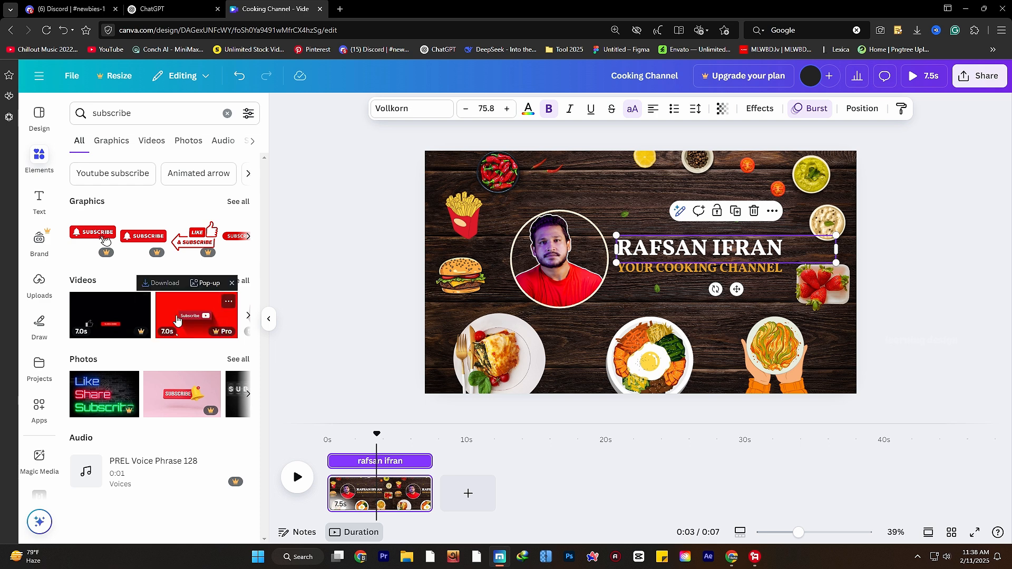
- Show all subscribe graphics results and browse through them
{"action": "left_click", "coordinate": [238, 202]}
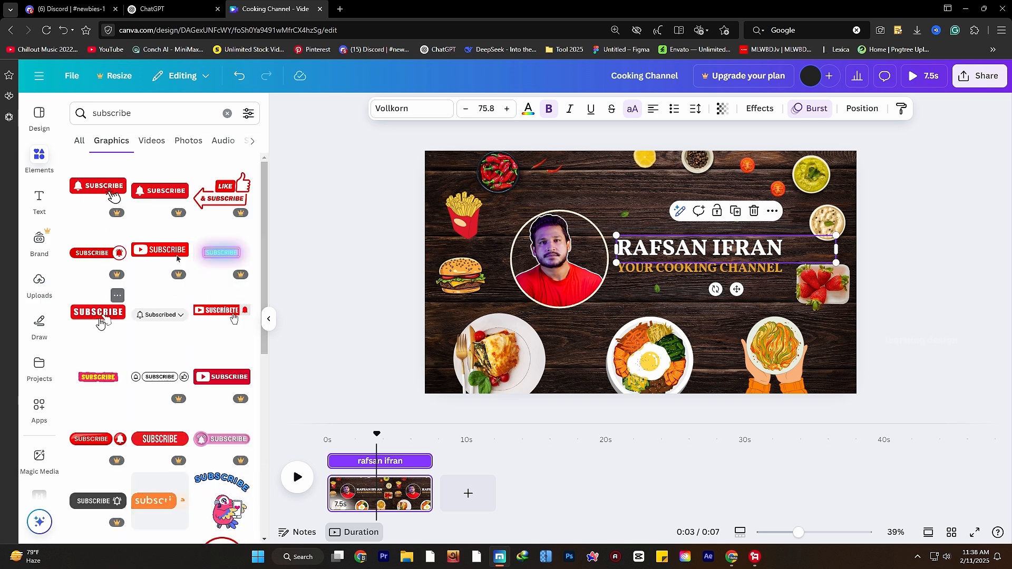
{"action": "scroll", "coordinate": [162, 418], "scroll_direction": "down", "scroll_amount": 2}
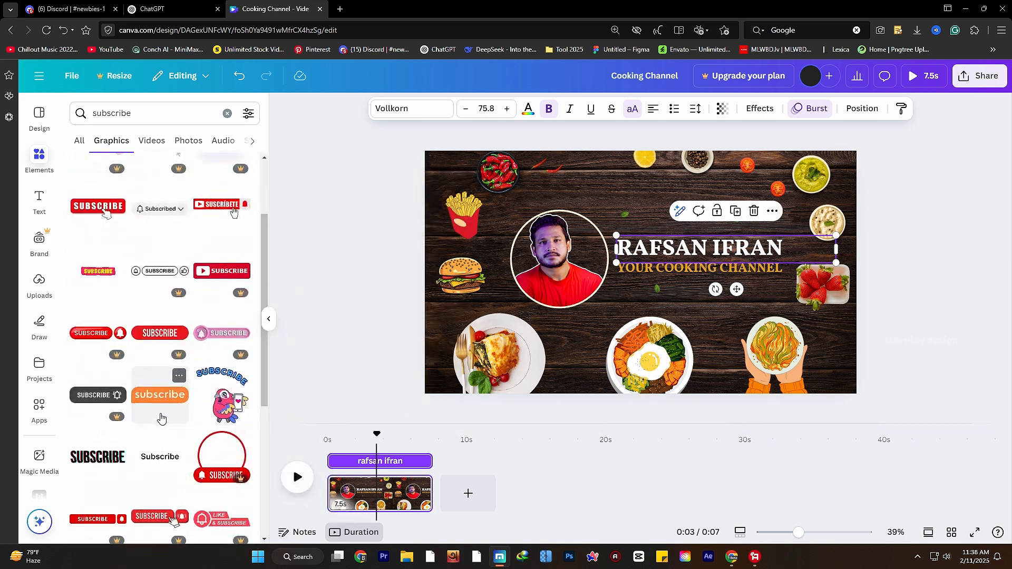
{"action": "scroll", "coordinate": [161, 418], "scroll_direction": "down", "scroll_amount": 2}
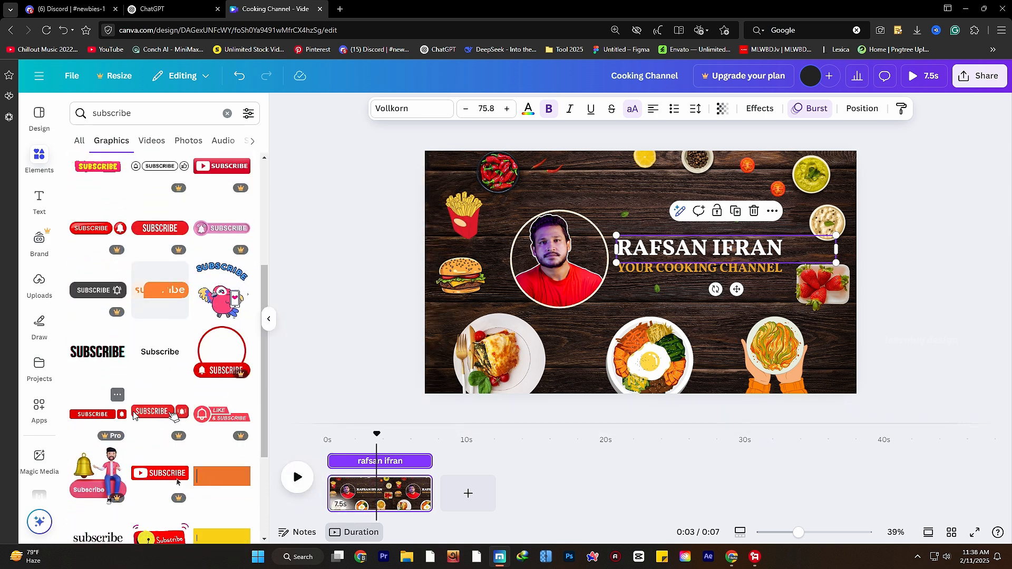
{"action": "scroll", "coordinate": [161, 417], "scroll_direction": "down", "scroll_amount": 2}
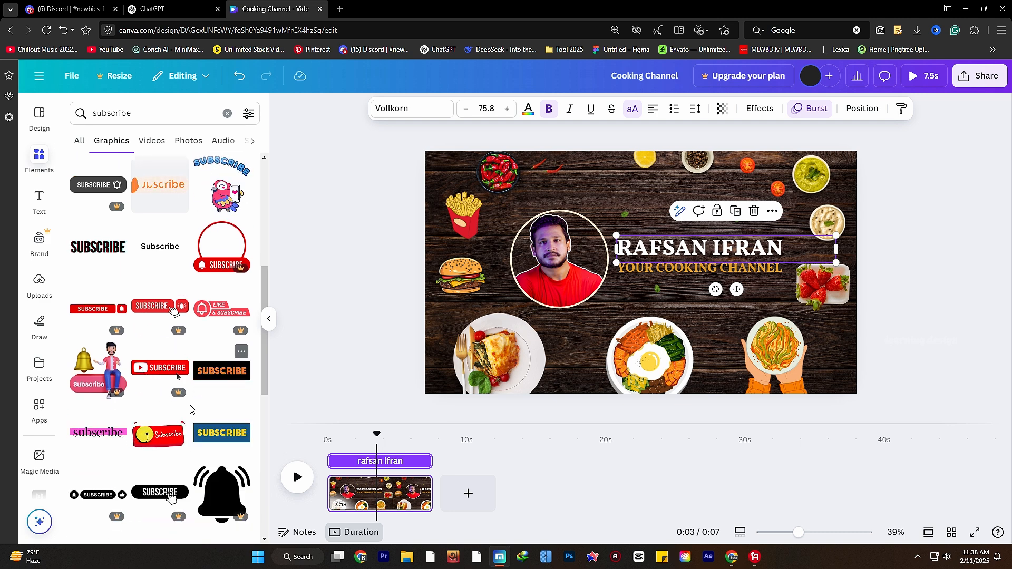
{"action": "scroll", "coordinate": [156, 448], "scroll_direction": "down", "scroll_amount": 3}
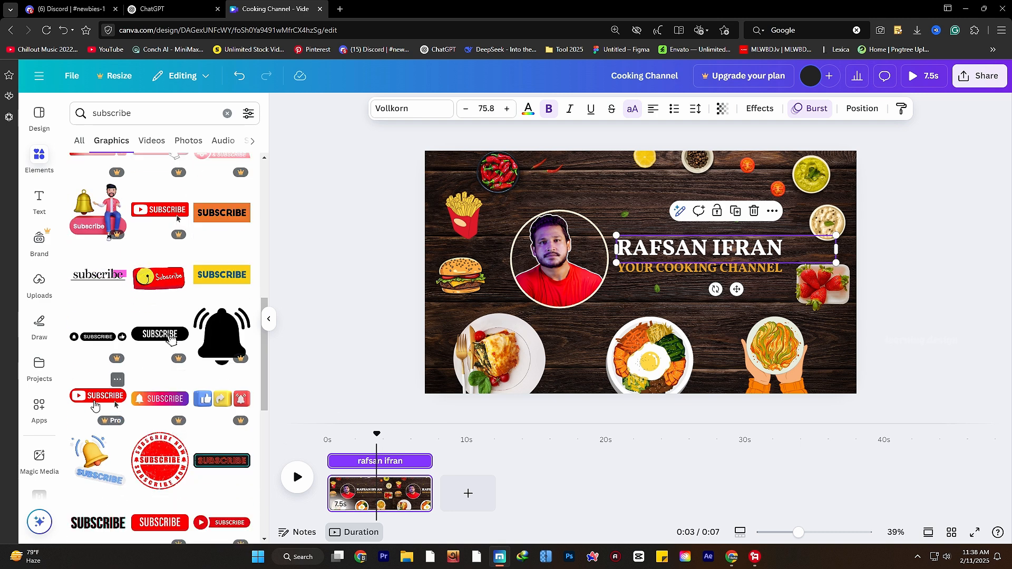
{"action": "scroll", "coordinate": [100, 432], "scroll_direction": "down", "scroll_amount": 3}
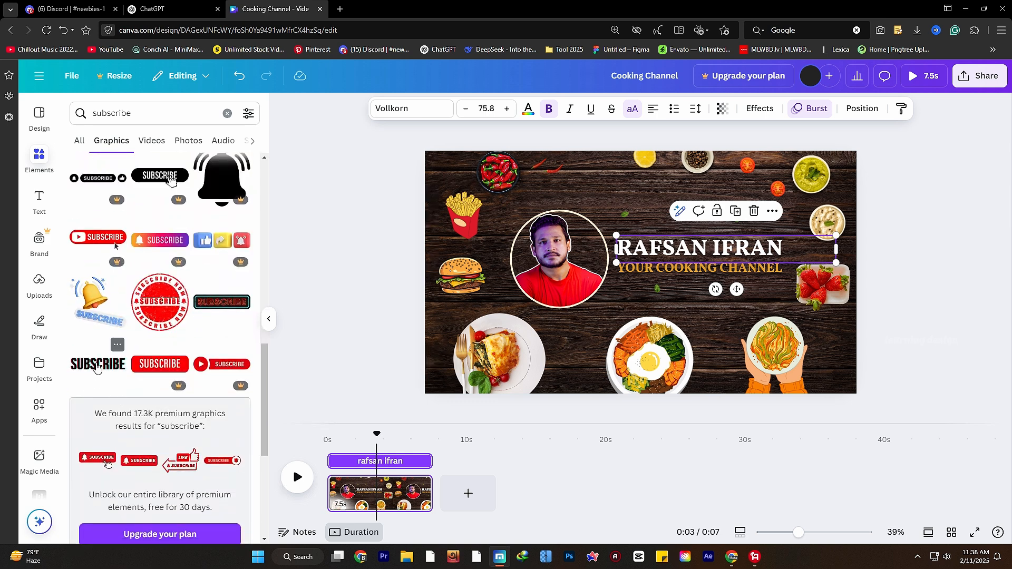
{"action": "scroll", "coordinate": [98, 372], "scroll_direction": "down", "scroll_amount": 5}
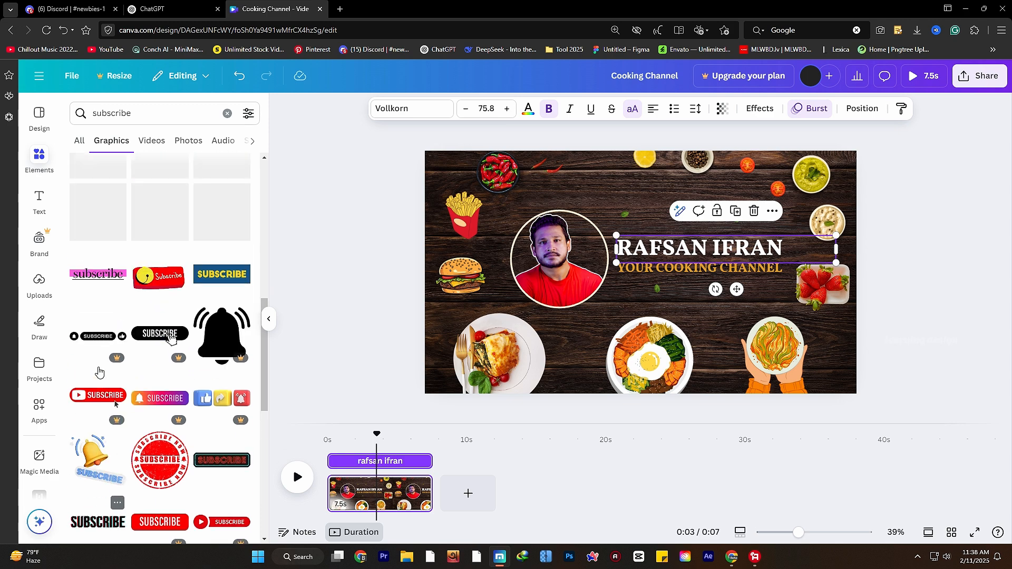
{"action": "scroll", "coordinate": [103, 398], "scroll_direction": "up", "scroll_amount": 2}
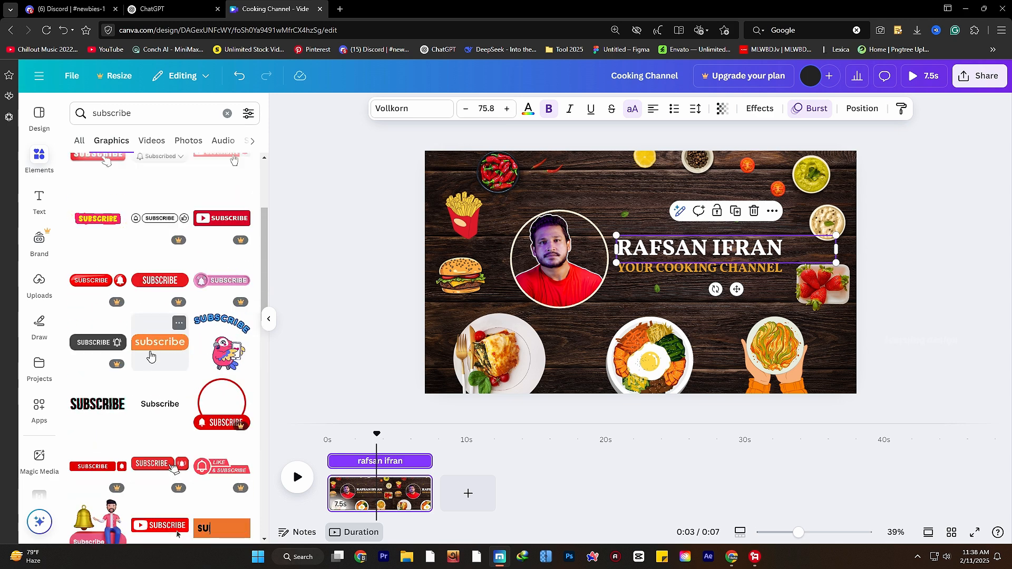
- Add the orange subscribe graphic and shrink it to sit under the subtitle
{"action": "left_click", "coordinate": [151, 358]}
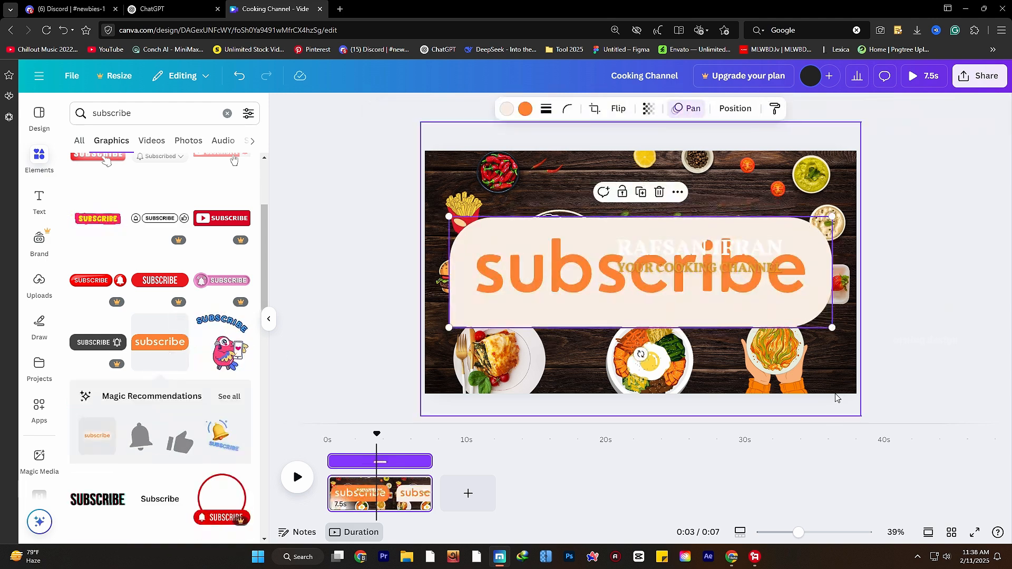
{"action": "left_click_drag", "start_coordinate": [831, 327], "coordinate": [726, 297]}
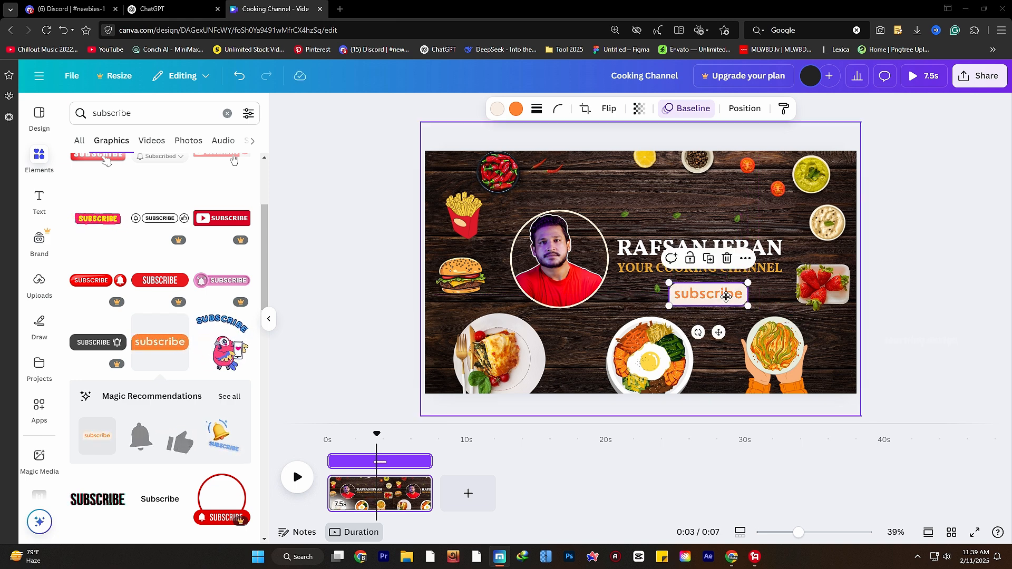
{"action": "left_click", "coordinate": [895, 317]}
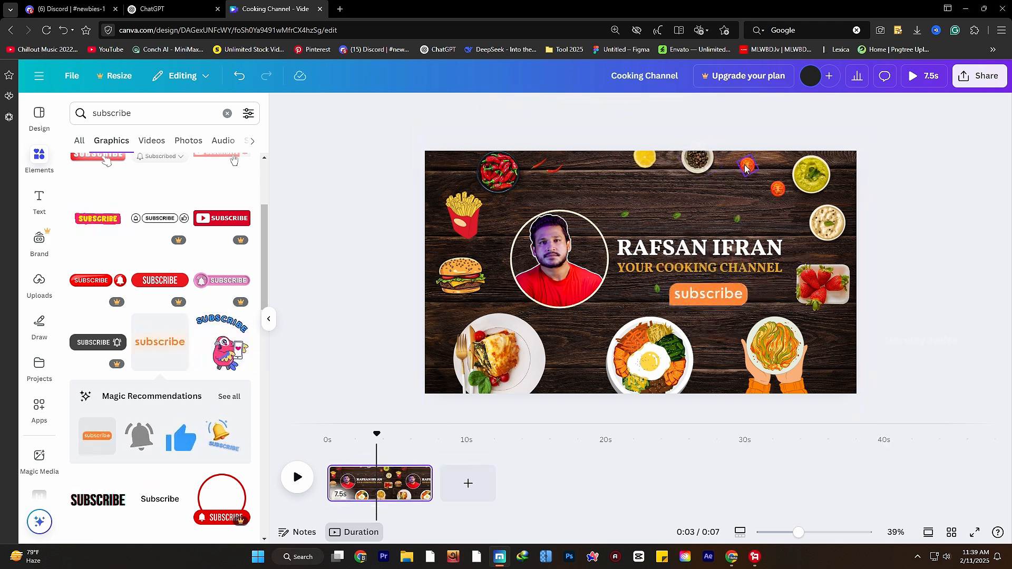
- Rearrange the small tomatoes near the top of the design
{"action": "left_click_drag", "start_coordinate": [745, 169], "coordinate": [714, 194]}
{"action": "left_click_drag", "start_coordinate": [777, 195], "coordinate": [656, 199]}
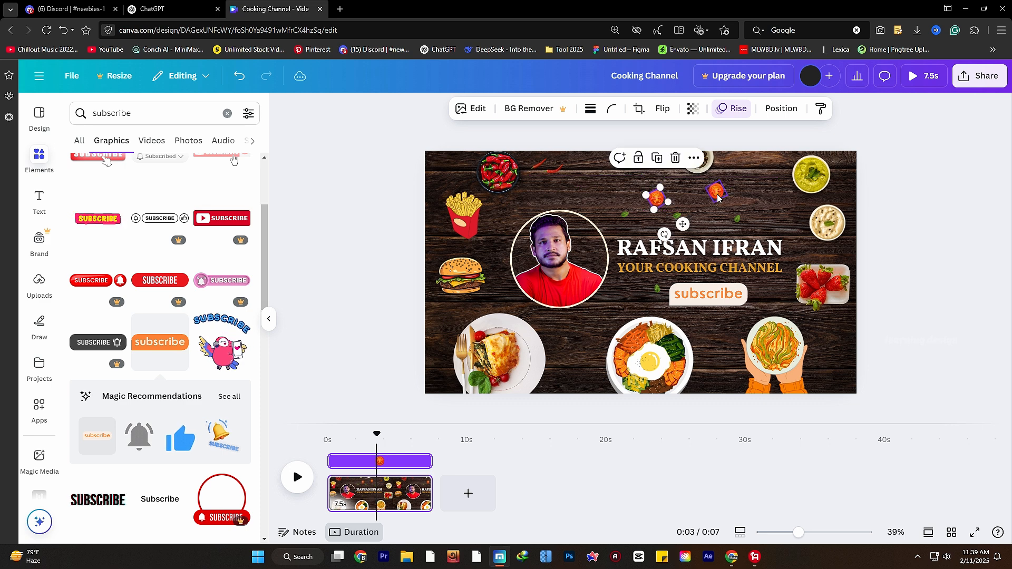
{"action": "left_click_drag", "start_coordinate": [716, 191], "coordinate": [747, 202]}
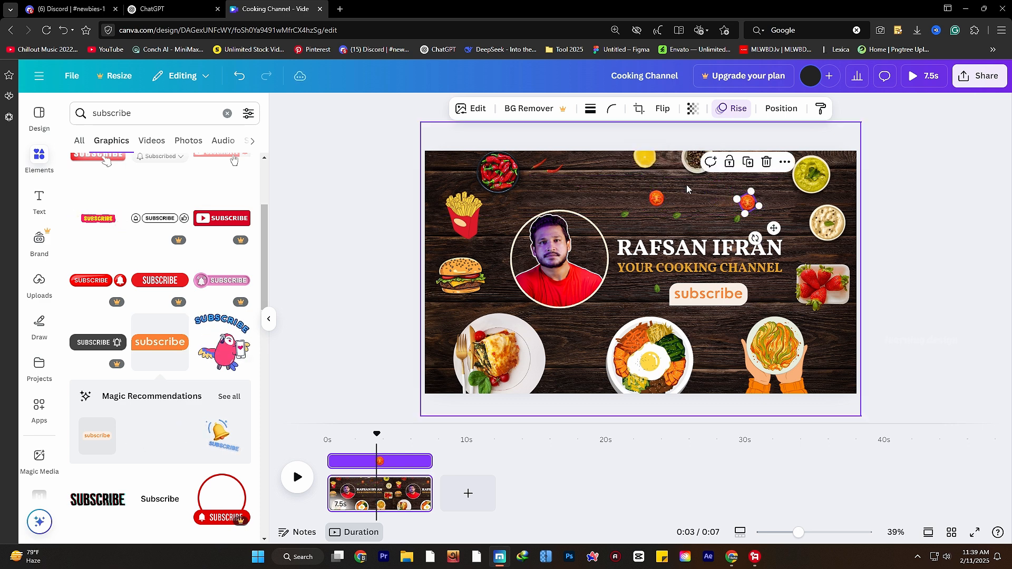
- Delete the lemon and the pepper bowl at the top edge
{"action": "left_click", "coordinate": [644, 159]}
{"action": "key", "text": "Delete"}
{"action": "left_click", "coordinate": [681, 156]}
{"action": "key", "text": "Delete"}
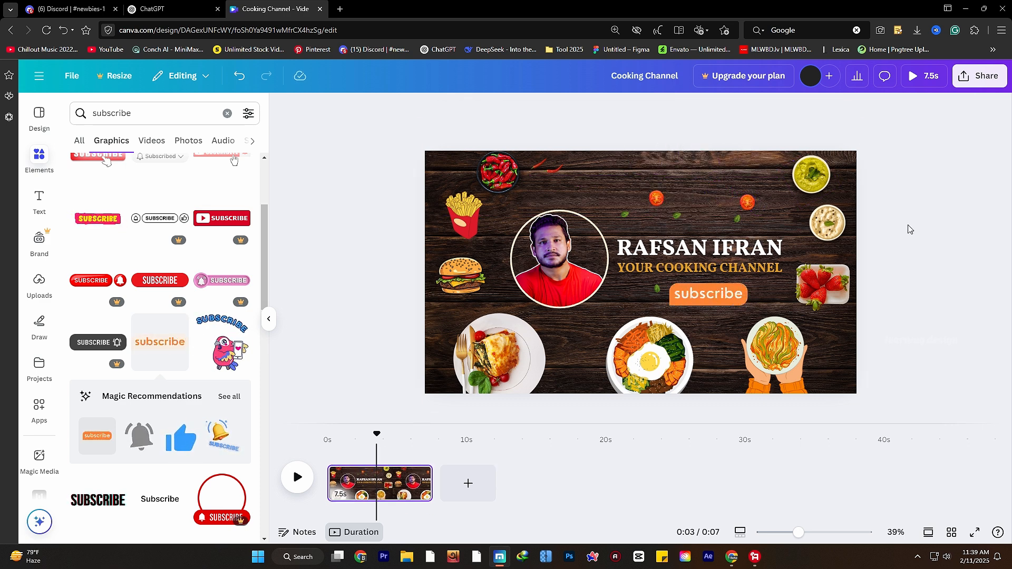
- Shift the subscribe button slightly left and turn it red
{"action": "left_click", "coordinate": [713, 298]}
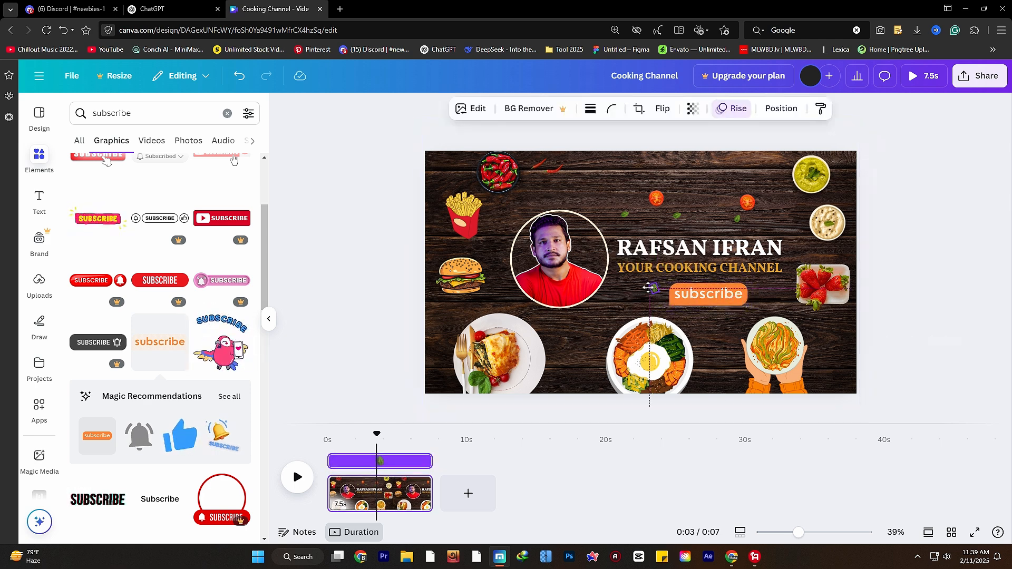
{"action": "left_click_drag", "start_coordinate": [700, 304], "coordinate": [690, 303]}
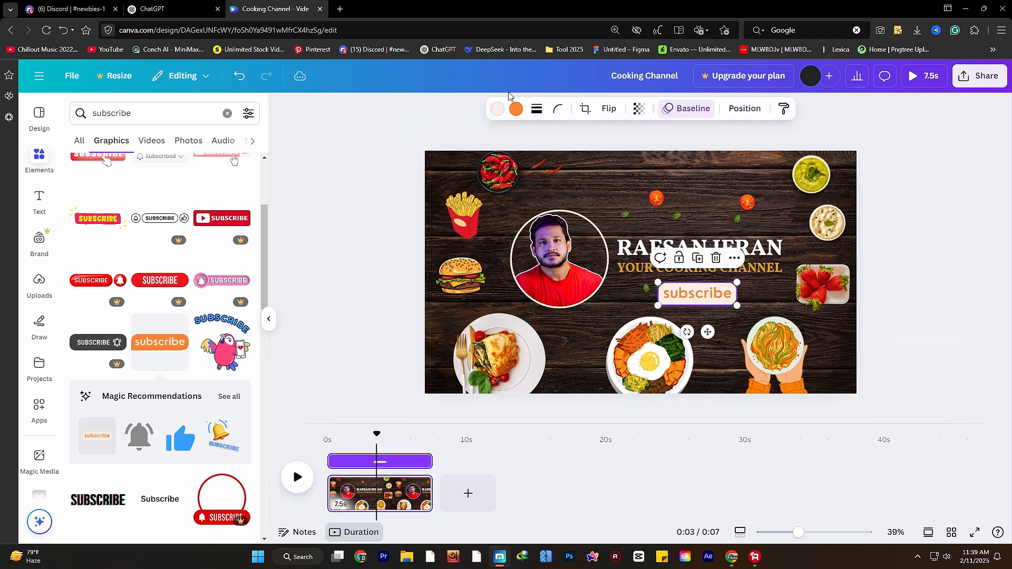
{"action": "left_click", "coordinate": [516, 108]}
{"action": "left_click", "coordinate": [175, 196]}
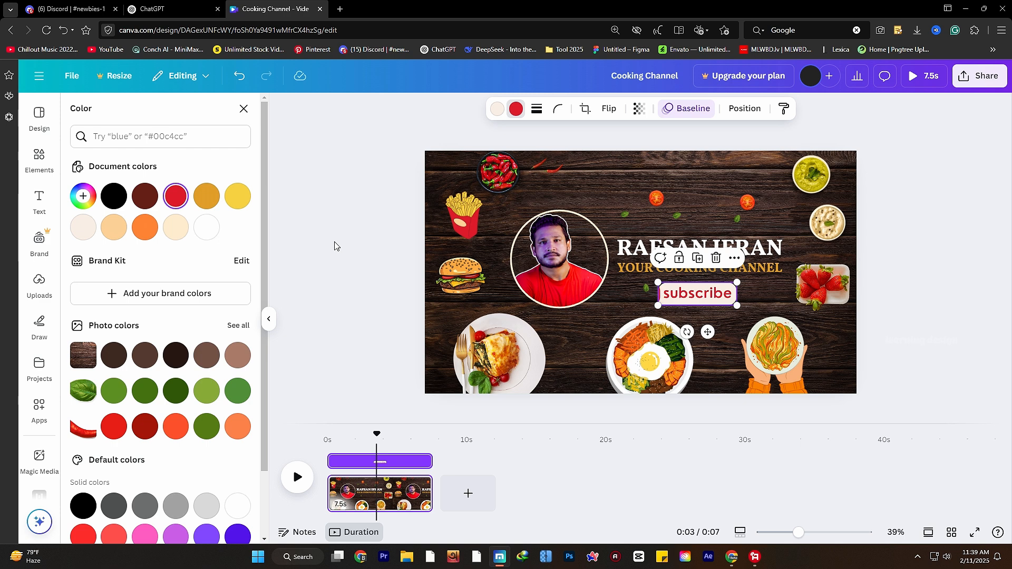
{"action": "left_click", "coordinate": [986, 325]}
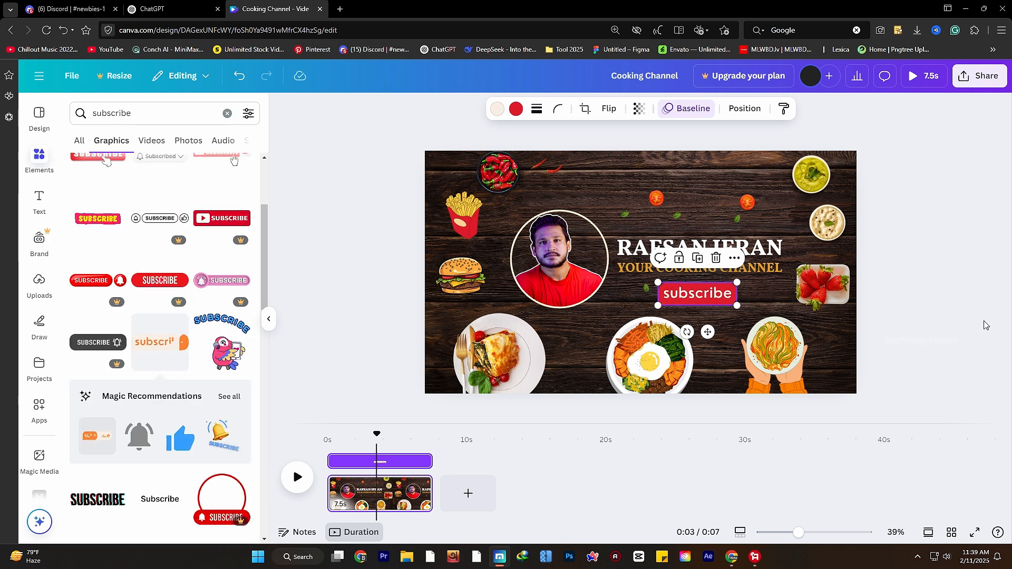
{"action": "left_click", "coordinate": [901, 302]}
- Set the channel-name heading to League Spartan at font size 77.8
{"action": "left_click", "coordinate": [682, 242]}
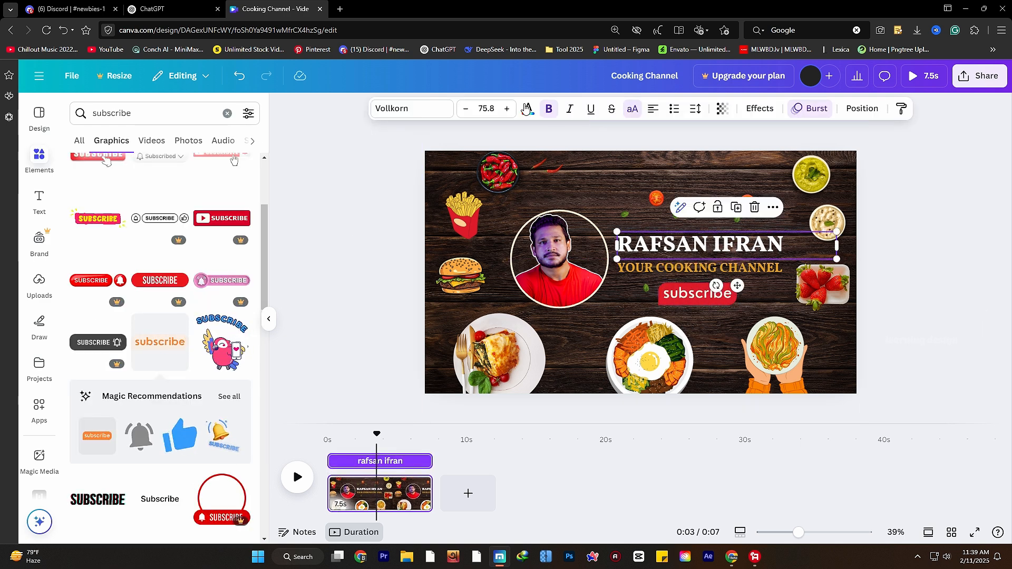
{"action": "left_click", "coordinate": [507, 108]}
{"action": "left_click", "coordinate": [507, 109]}
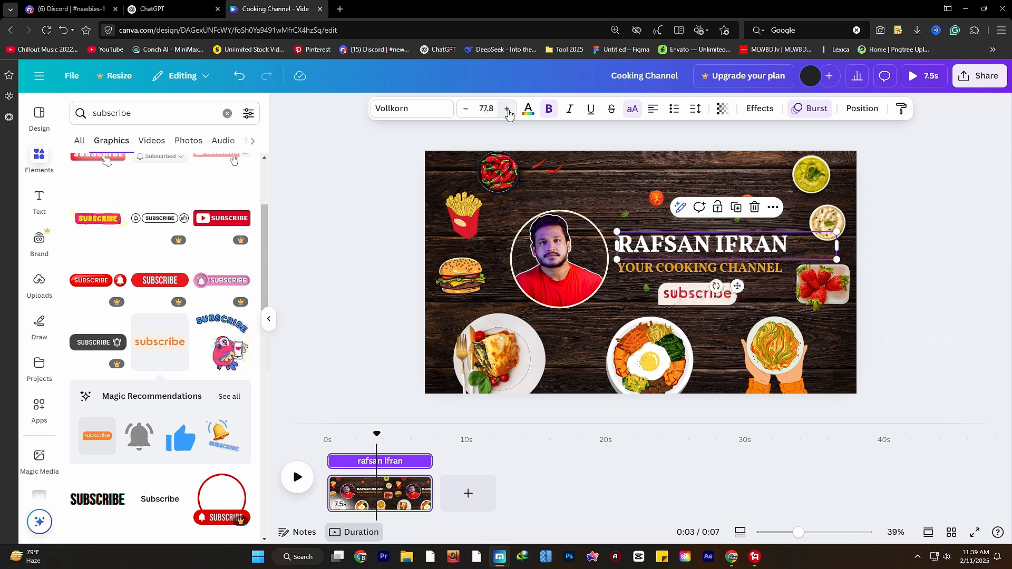
{"action": "left_click", "coordinate": [440, 112]}
{"action": "left_click", "coordinate": [132, 321]}
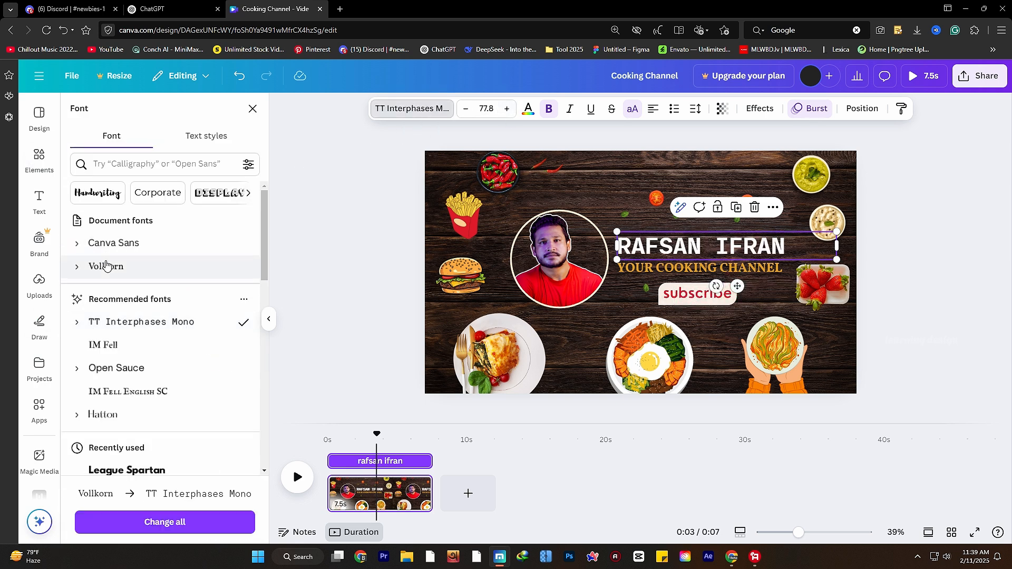
{"action": "scroll", "coordinate": [106, 265], "scroll_direction": "down", "scroll_amount": 1}
{"action": "left_click", "coordinate": [126, 416]}
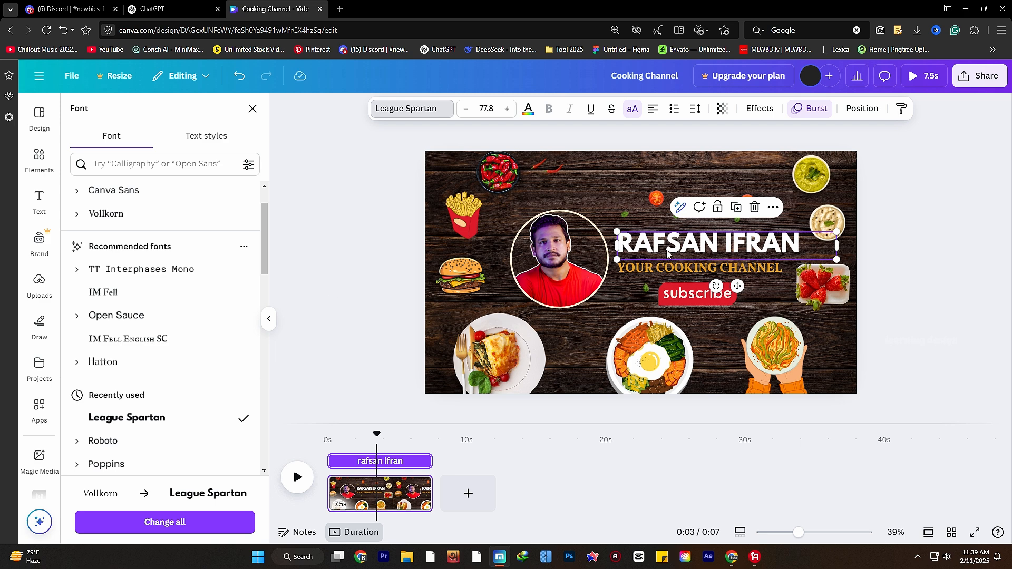
{"action": "left_click_drag", "start_coordinate": [825, 246], "coordinate": [835, 244]}
{"action": "left_click", "coordinate": [881, 293]}
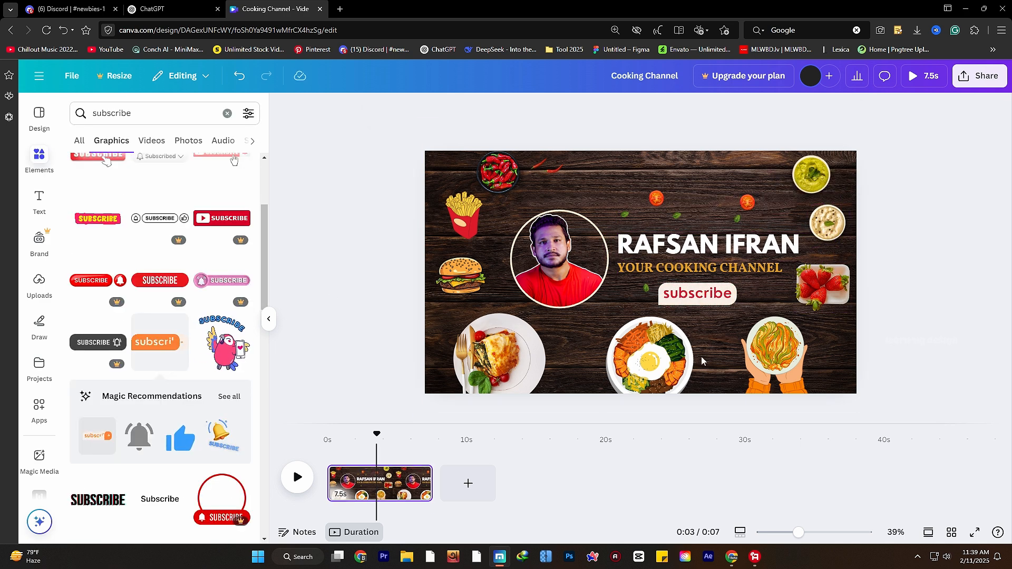
{"action": "left_click_drag", "start_coordinate": [377, 434], "coordinate": [258, 449]}
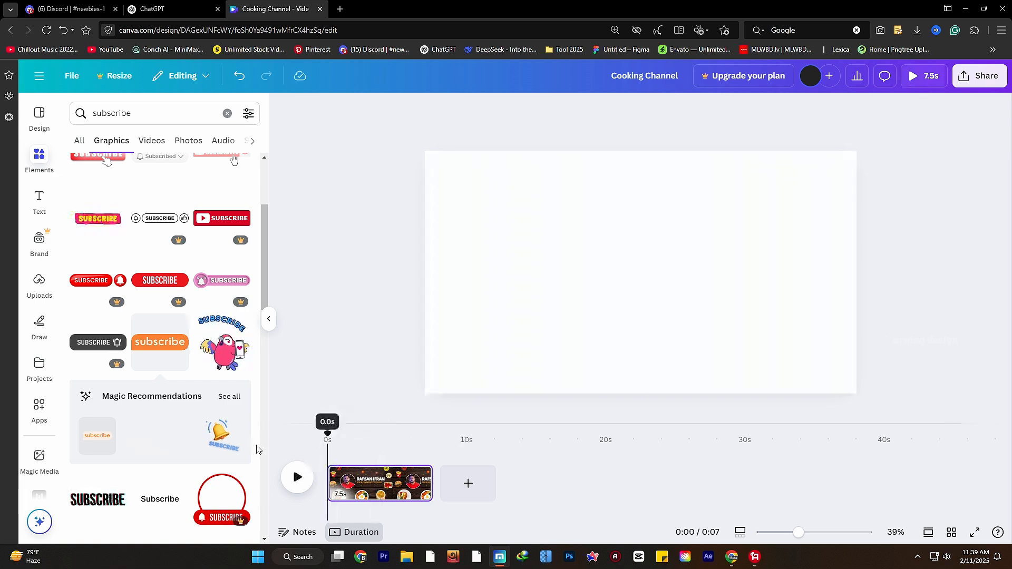
{"action": "left_click", "coordinate": [299, 481]}
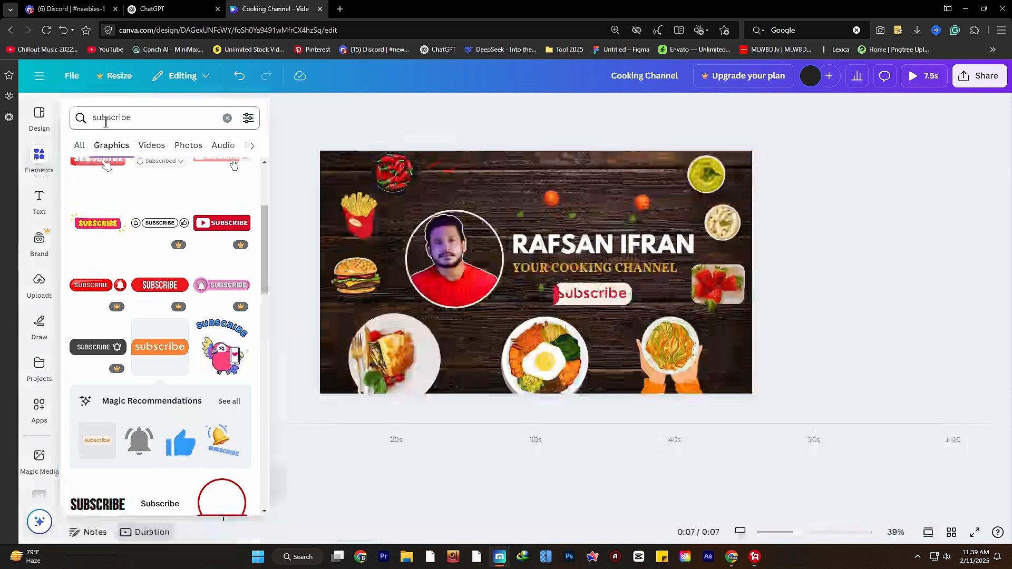
{"action": "left_click_drag", "start_coordinate": [106, 122], "coordinate": [139, 121]}
- Add a bubble-tea graphic from a 'cold drink' search, shrunk to the top right
{"action": "left_click", "coordinate": [146, 121]}
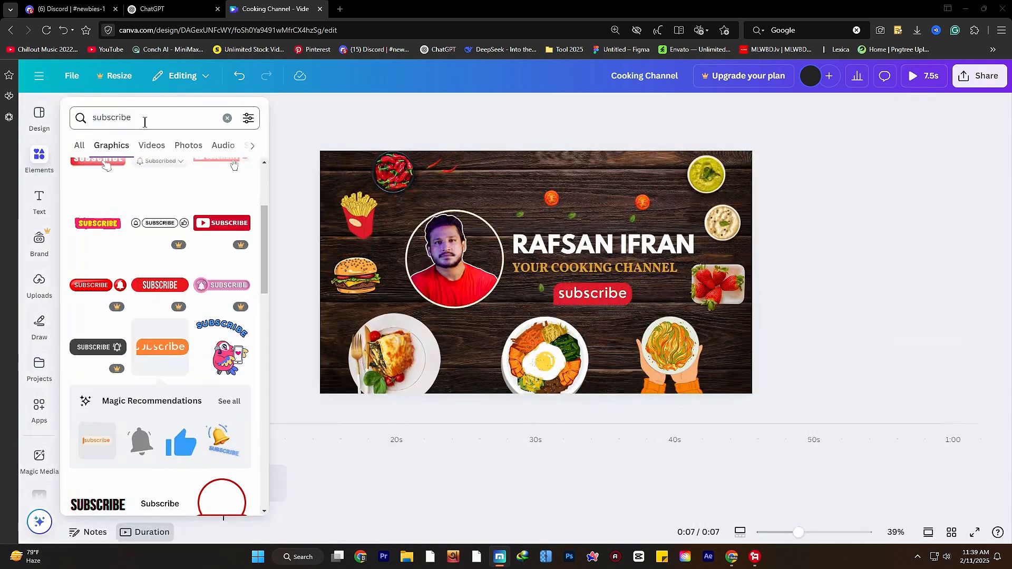
{"action": "left_click", "coordinate": [146, 119]}
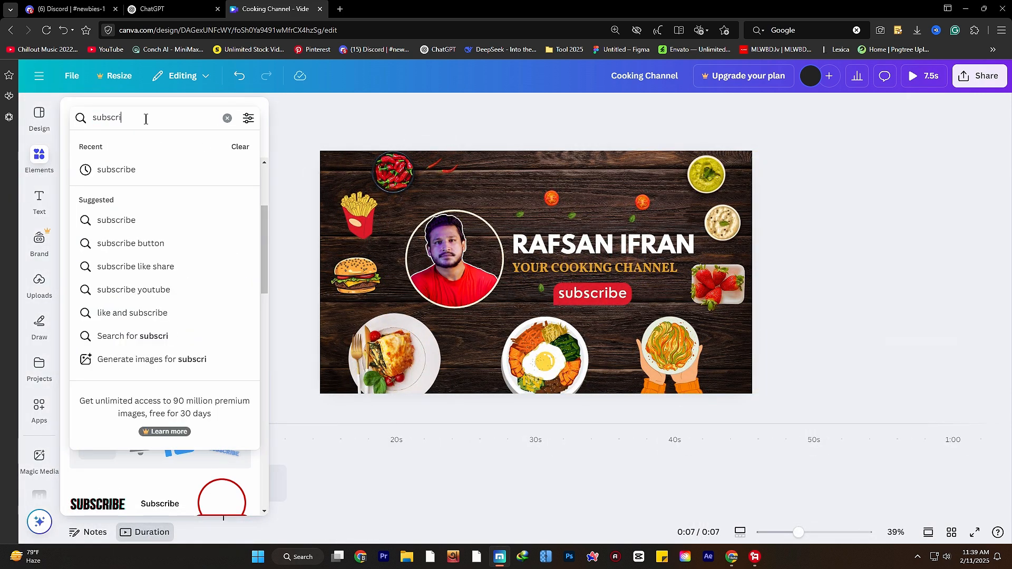
{"action": "key", "text": "BackSpace"}
{"action": "key", "text": "BackSpace"}
{"action": "key", "text": "BackSpace"}
{"action": "key", "text": "BackSpace"}
{"action": "key", "text": "BackSpace"}
{"action": "key", "text": "BackSpace"}
{"action": "key", "text": "BackSpace"}
{"action": "type", "text": "cold"}
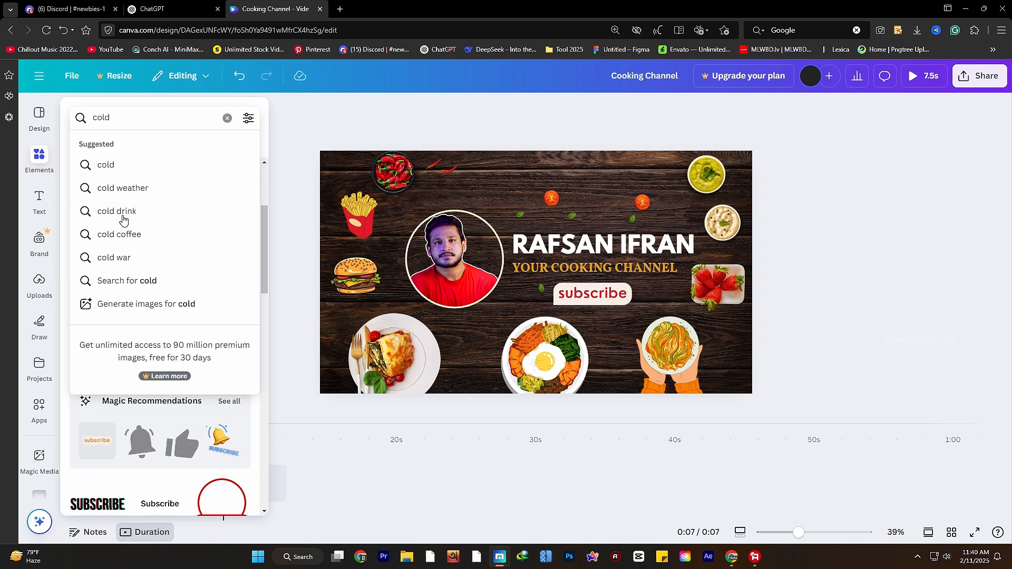
{"action": "left_click", "coordinate": [123, 216]}
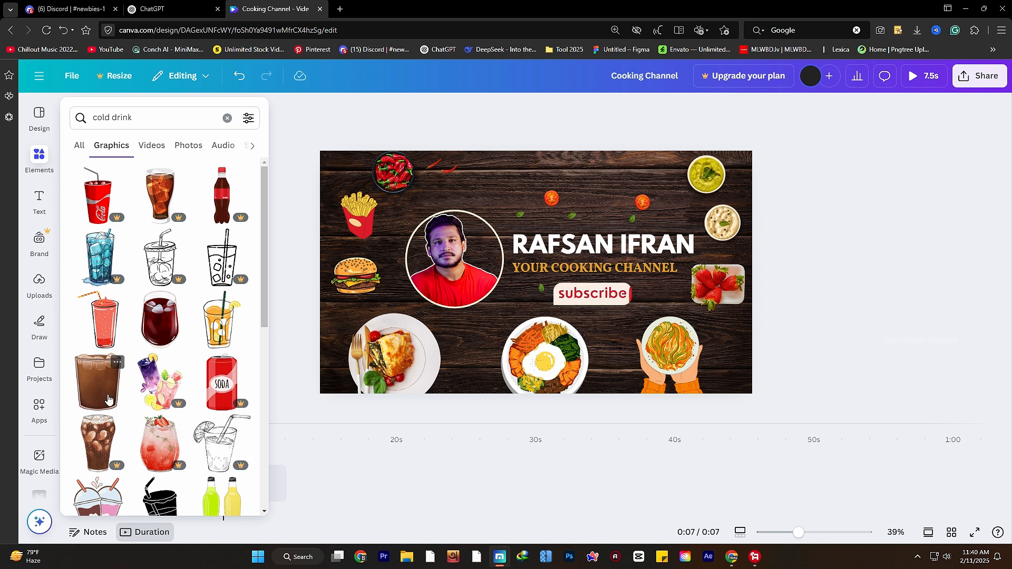
{"action": "scroll", "coordinate": [221, 472], "scroll_direction": "down", "scroll_amount": 3}
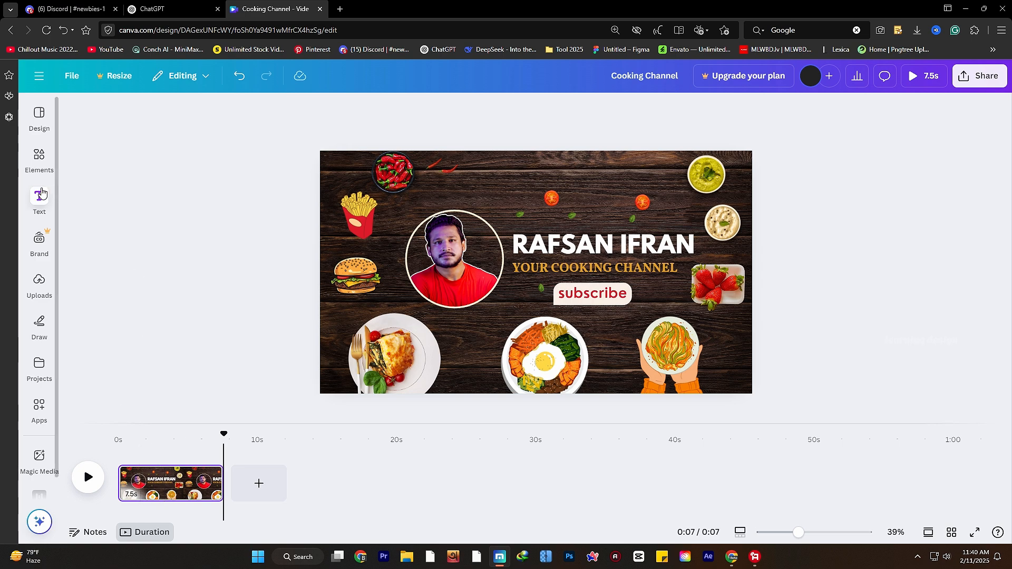
{"action": "left_click", "coordinate": [41, 171]}
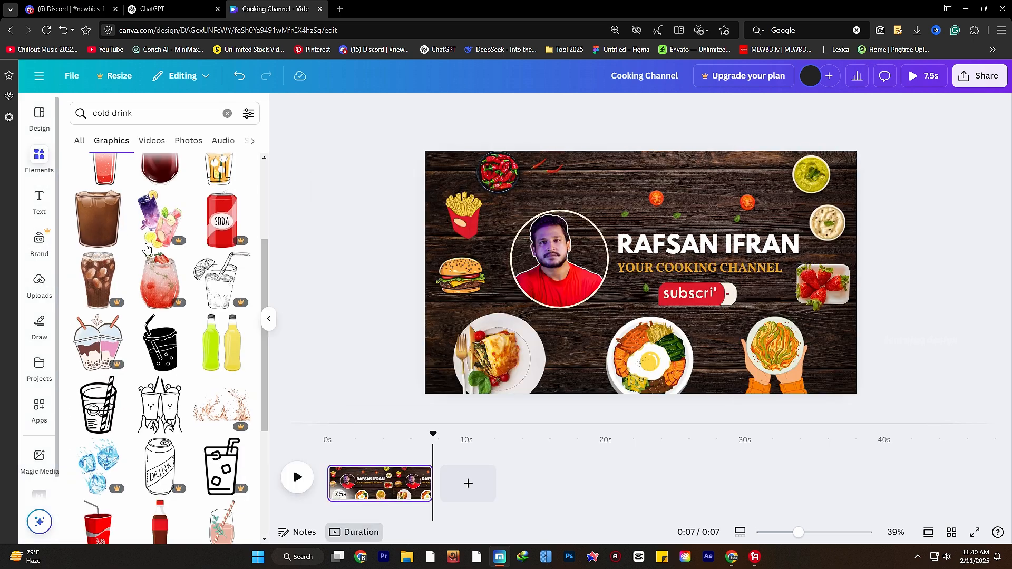
{"action": "scroll", "coordinate": [151, 376], "scroll_direction": "down", "scroll_amount": 5}
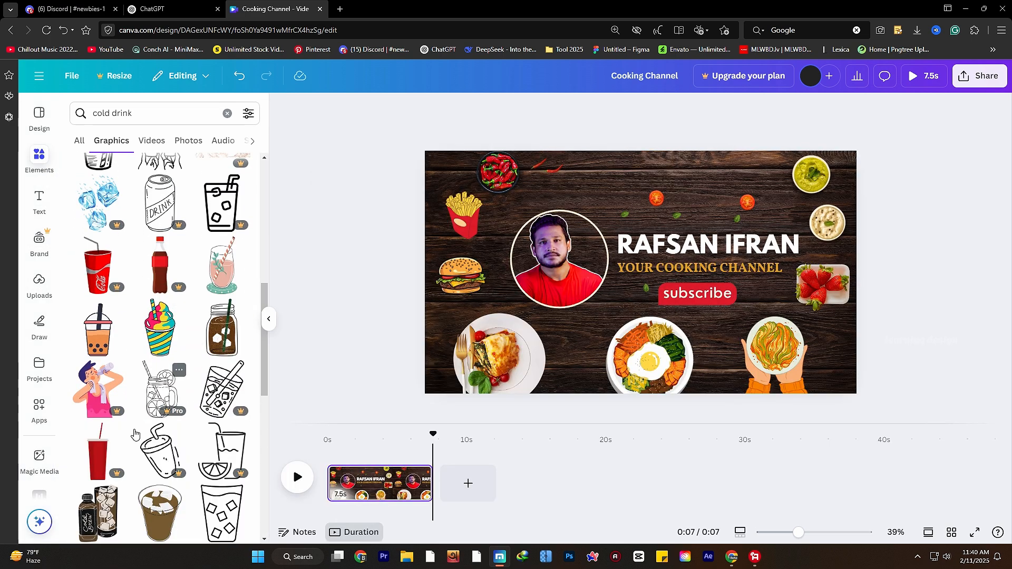
{"action": "left_click", "coordinate": [99, 343]}
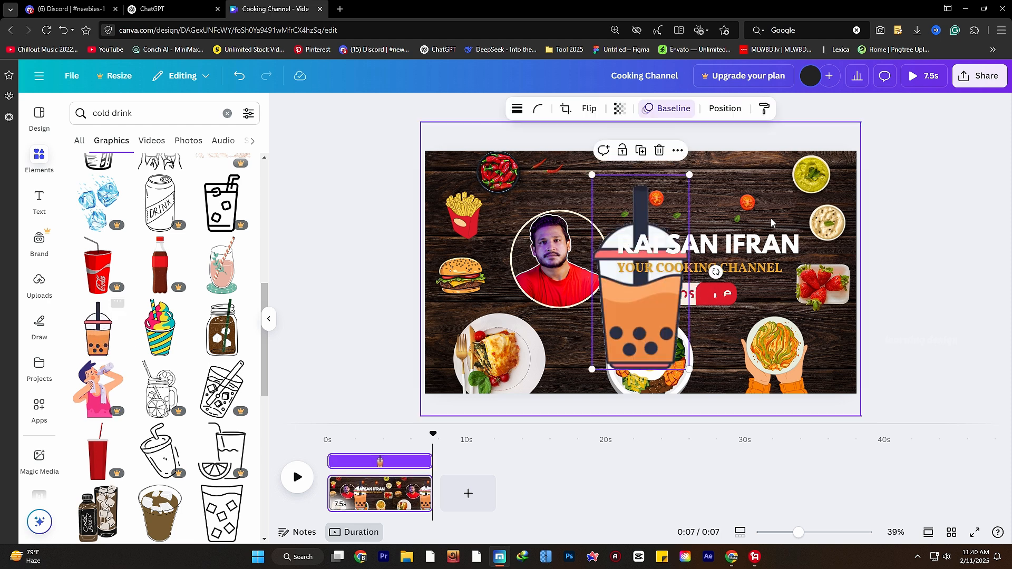
{"action": "left_click_drag", "start_coordinate": [722, 380], "coordinate": [833, 235]}
- Delete the white sauce bowl and preview the intro from the beginning
{"action": "left_click", "coordinate": [824, 224]}
{"action": "key", "text": "Delete"}
{"action": "left_click", "coordinate": [293, 467]}
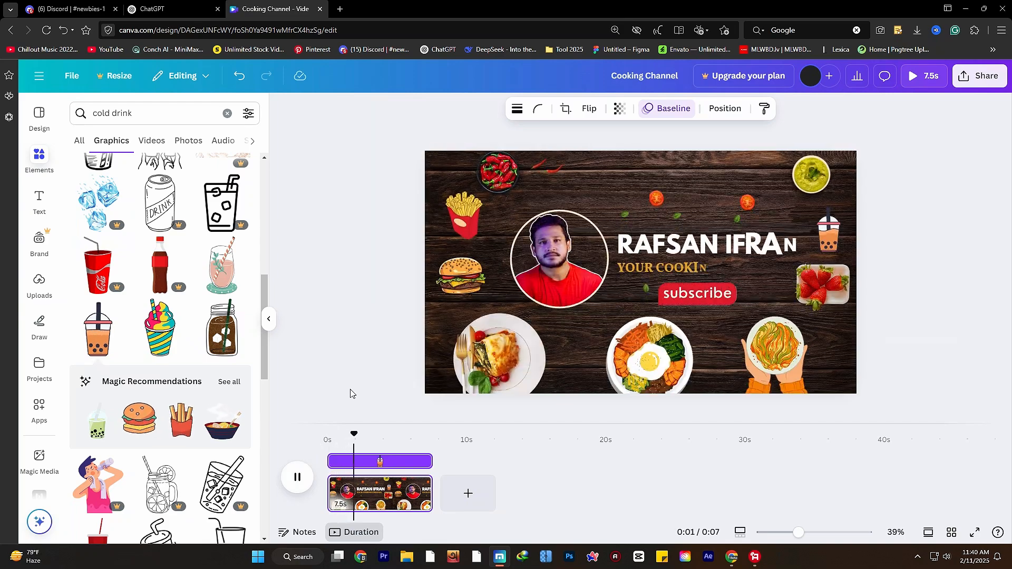
{"action": "left_click", "coordinate": [300, 483]}
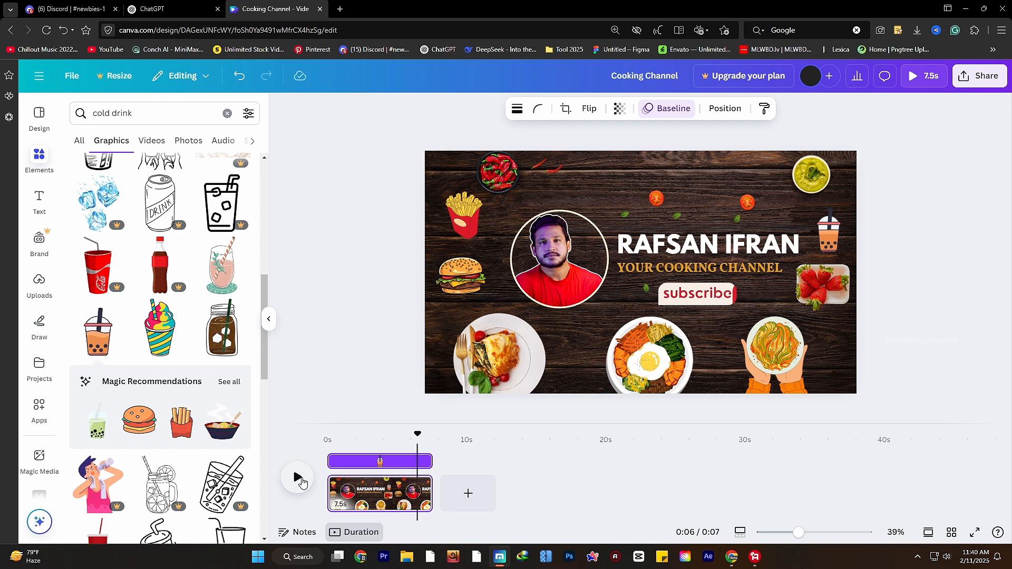
- Move chili sprinkles beside the photo's lower edge and between the tomatoes, then replay
{"action": "left_click", "coordinate": [560, 173]}
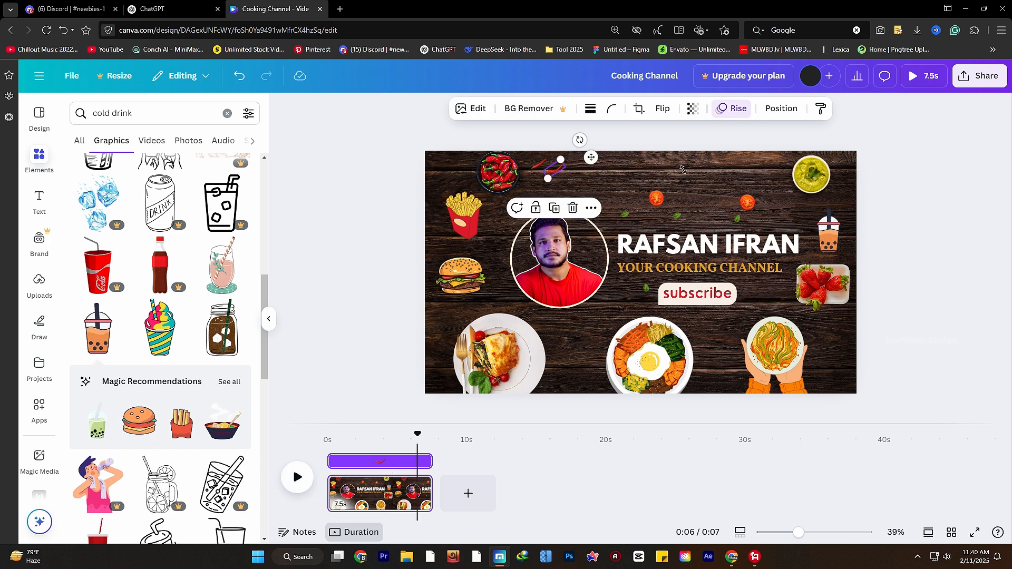
{"action": "left_click_drag", "start_coordinate": [682, 170], "coordinate": [689, 169]}
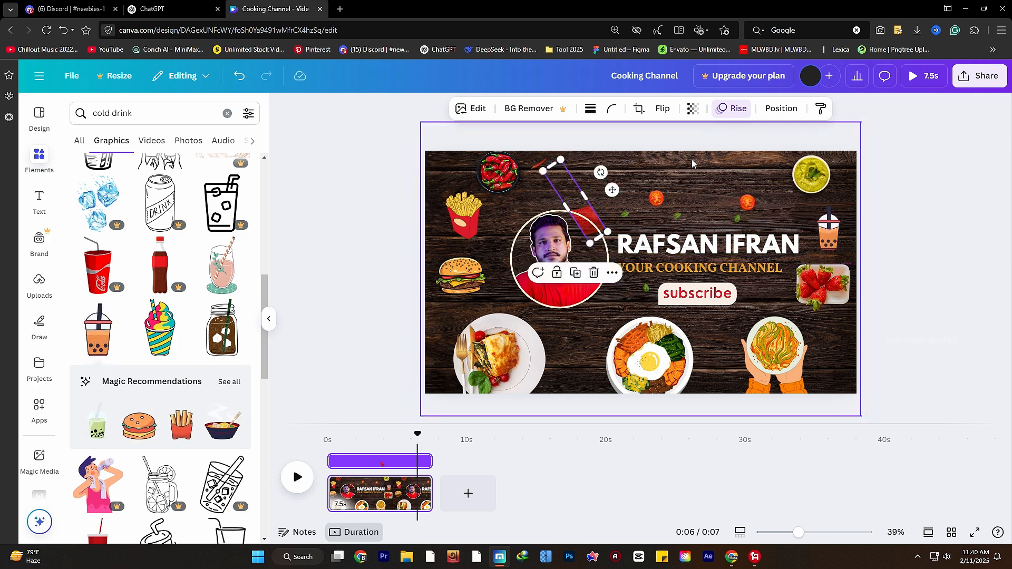
{"action": "key", "text": "ctrl+z"}
{"action": "left_click", "coordinate": [408, 196]}
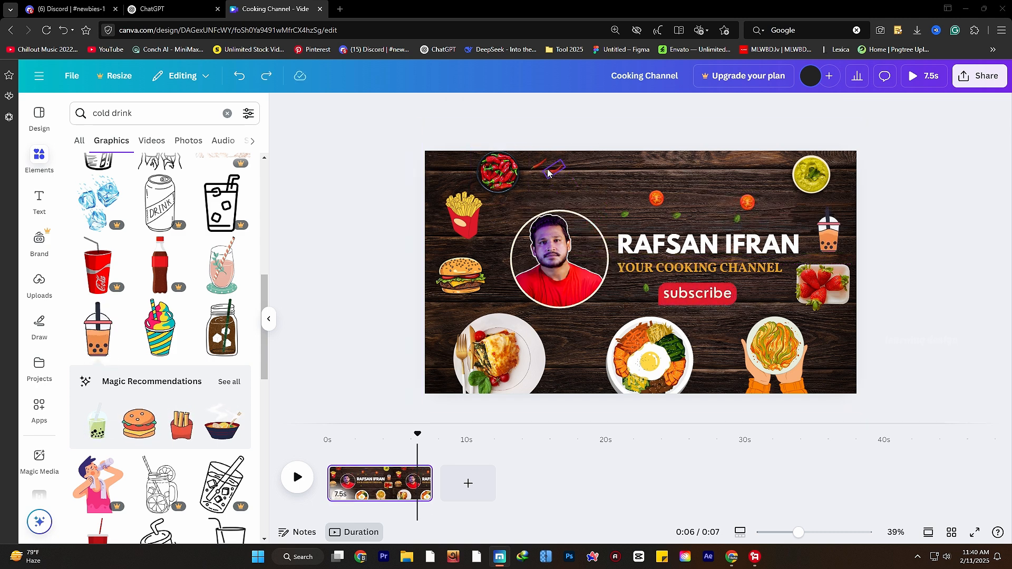
{"action": "left_click_drag", "start_coordinate": [548, 172], "coordinate": [723, 203]}
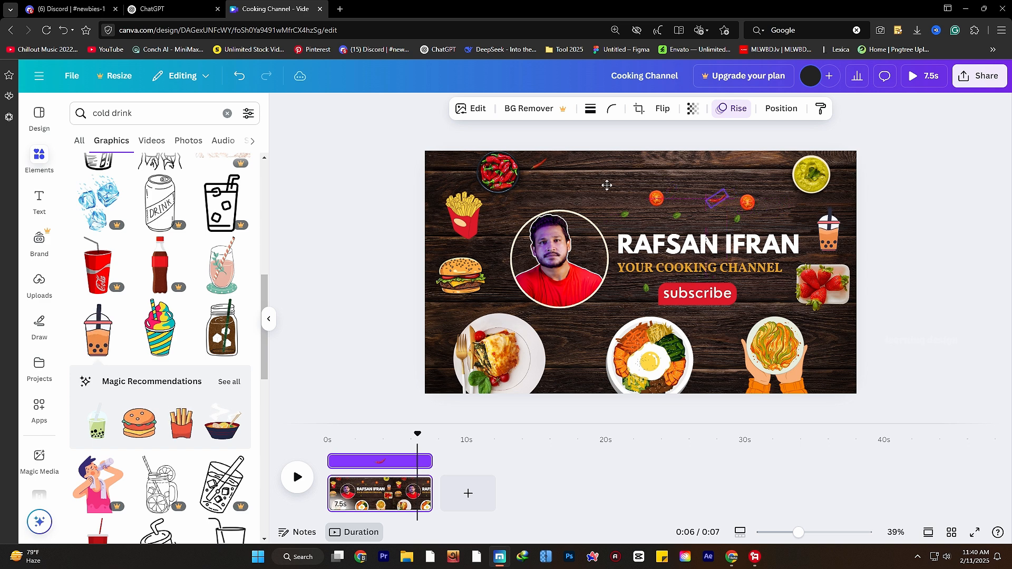
{"action": "left_click_drag", "start_coordinate": [582, 336], "coordinate": [580, 334]}
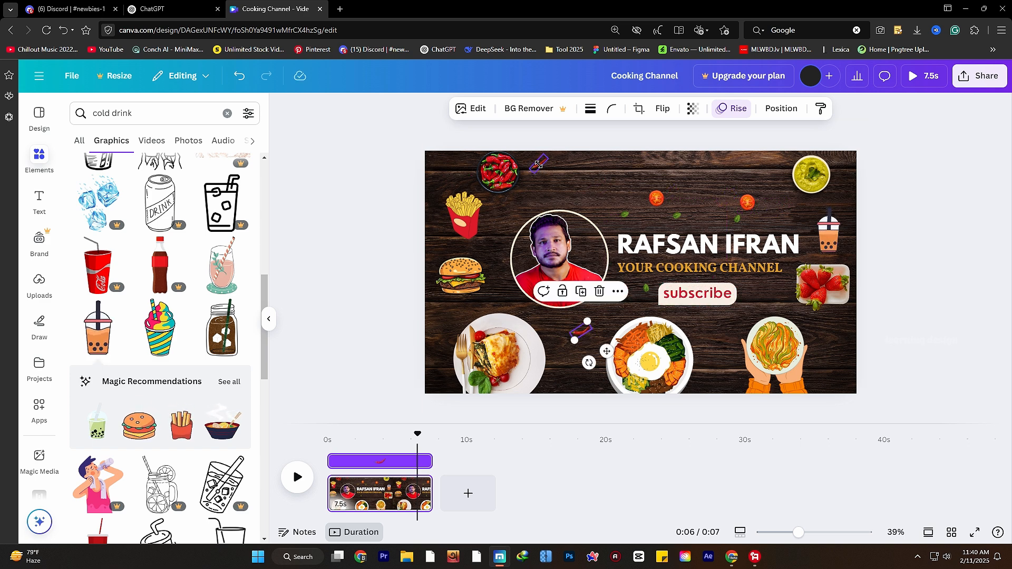
{"action": "left_click_drag", "start_coordinate": [538, 164], "coordinate": [772, 198]}
{"action": "left_click_drag", "start_coordinate": [707, 193], "coordinate": [706, 191]}
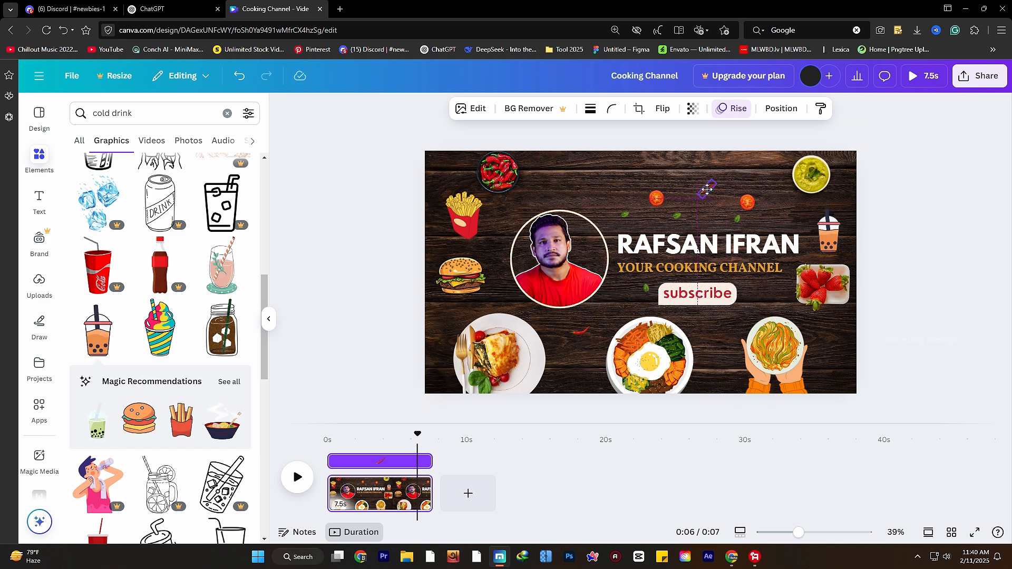
{"action": "left_click", "coordinate": [410, 434]}
{"action": "key", "text": "space"}
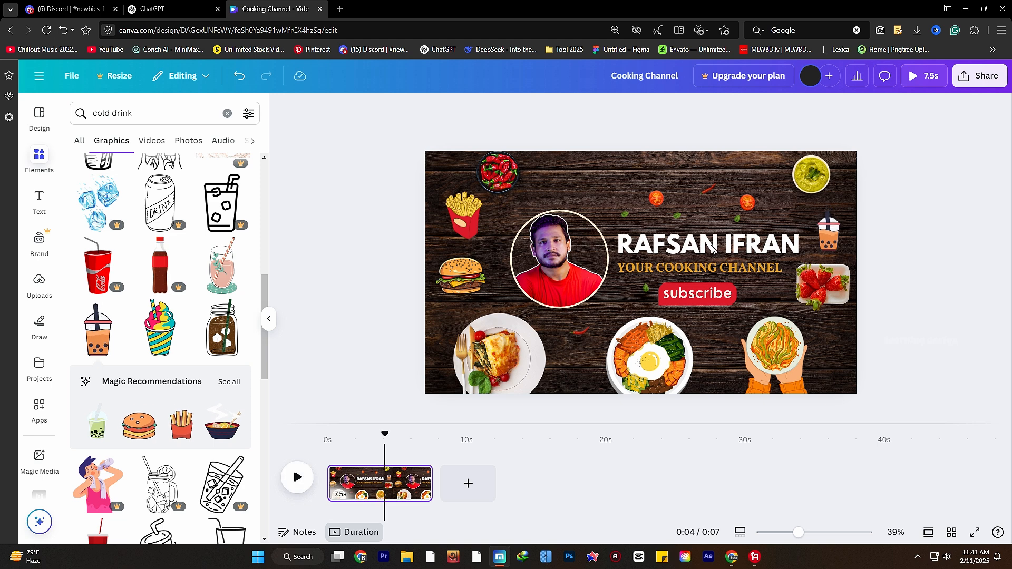
- Nudge a small leaf sprinkle to the right and replay the intro from the start
{"action": "left_click", "coordinate": [680, 221]}
{"action": "left_click_drag", "start_coordinate": [680, 220], "coordinate": [760, 290]}
{"action": "left_click", "coordinate": [847, 420]}
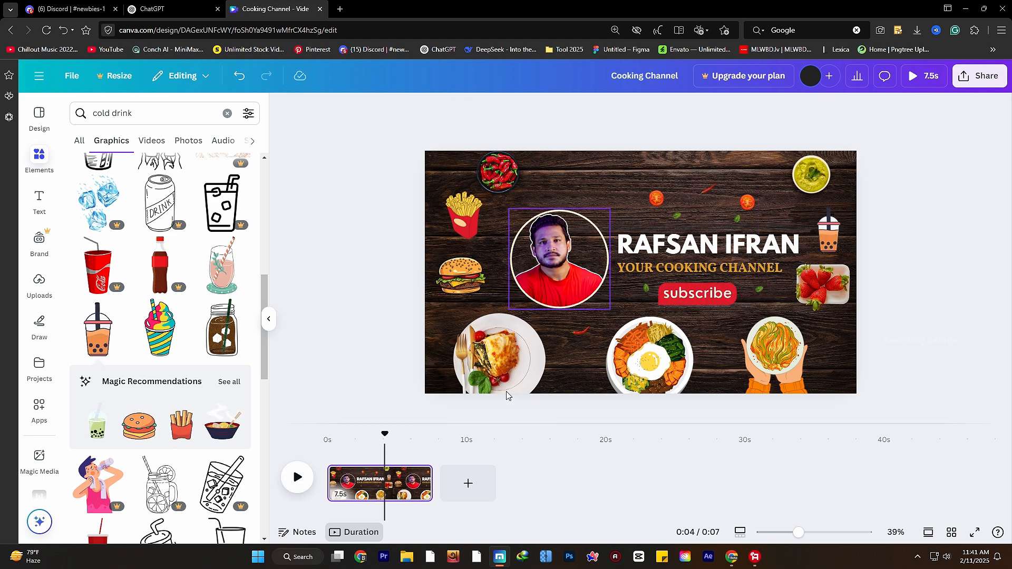
{"action": "left_click_drag", "start_coordinate": [383, 436], "coordinate": [327, 435]}
{"action": "left_click", "coordinate": [296, 477]}
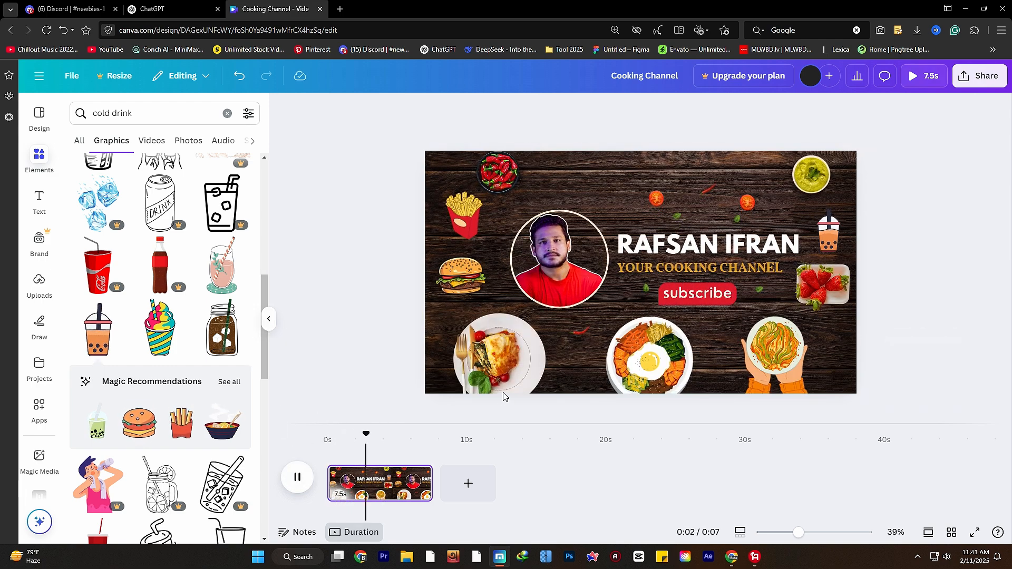
- Change the channel-name title's entrance animation from Burst to Shift, after trying Ascend
{"action": "left_click", "coordinate": [683, 251]}
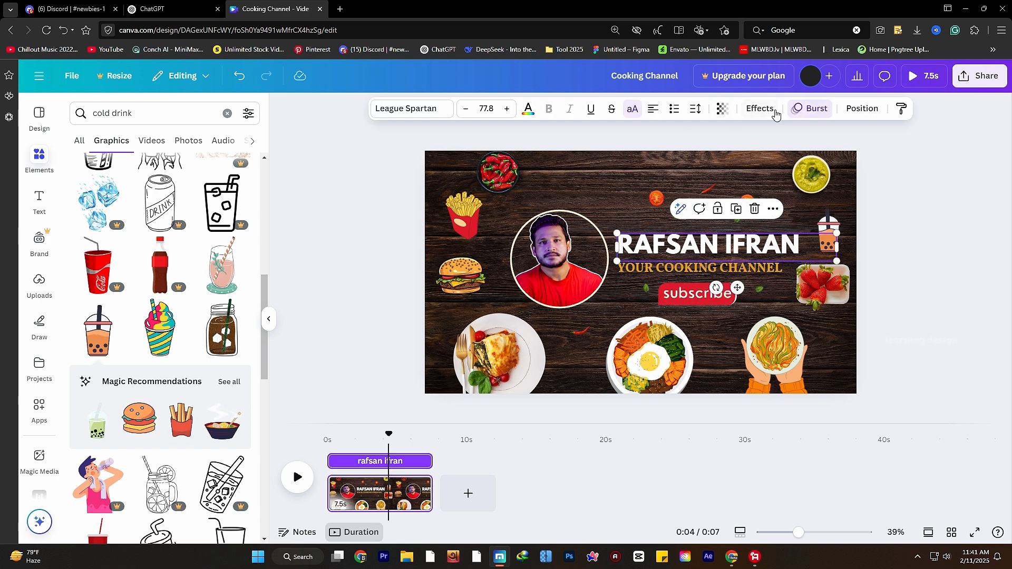
{"action": "left_click", "coordinate": [758, 111]}
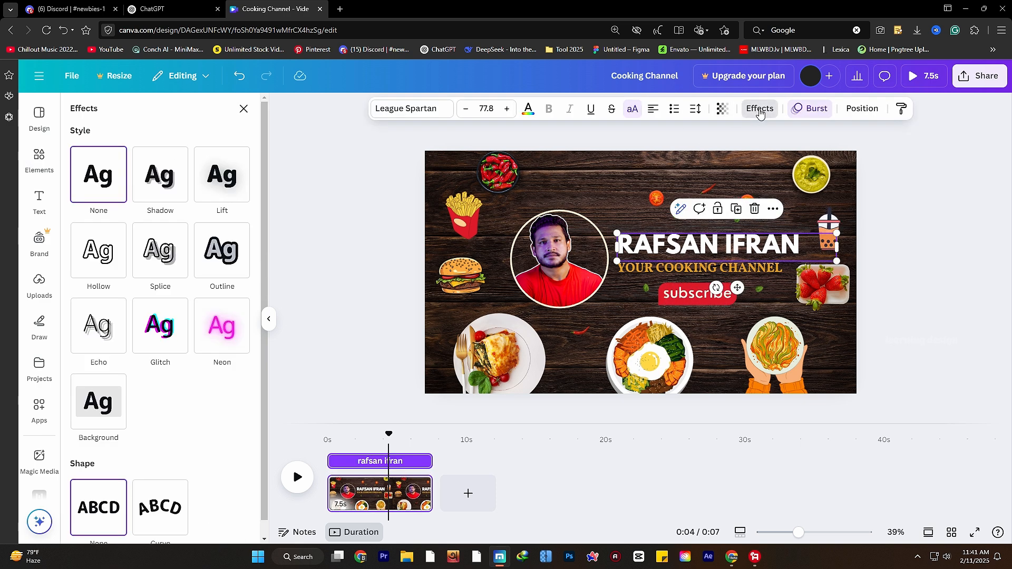
{"action": "scroll", "coordinate": [140, 430], "scroll_direction": "down", "scroll_amount": 1}
{"action": "scroll", "coordinate": [148, 427], "scroll_direction": "up", "scroll_amount": 1}
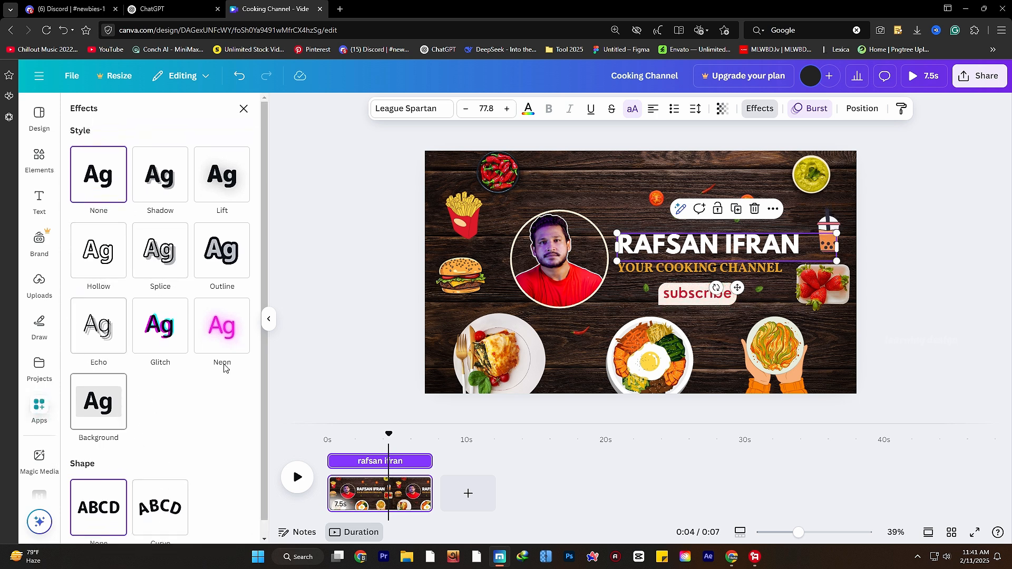
{"action": "left_click", "coordinate": [802, 113]}
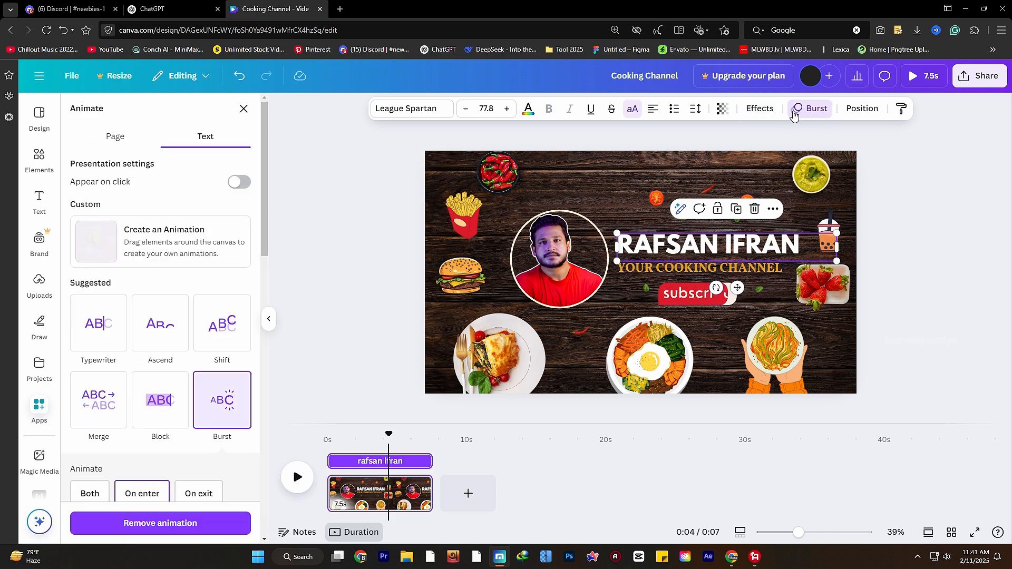
{"action": "left_click", "coordinate": [165, 336]}
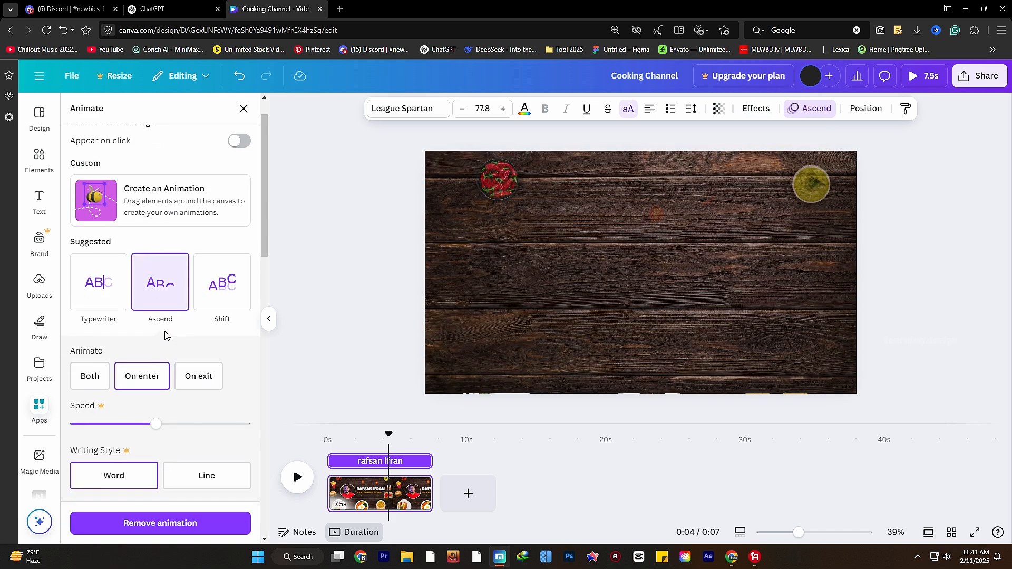
{"action": "left_click", "coordinate": [218, 289]}
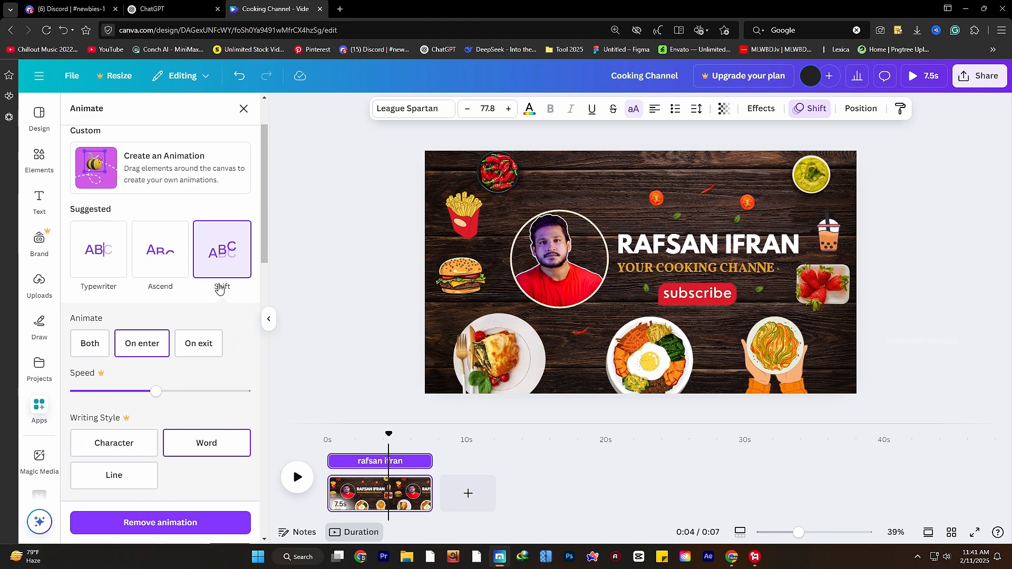
- Set the YOUR COOKING CHANNEL subtitle font to Aerospace bold
{"action": "left_click", "coordinate": [641, 273]}
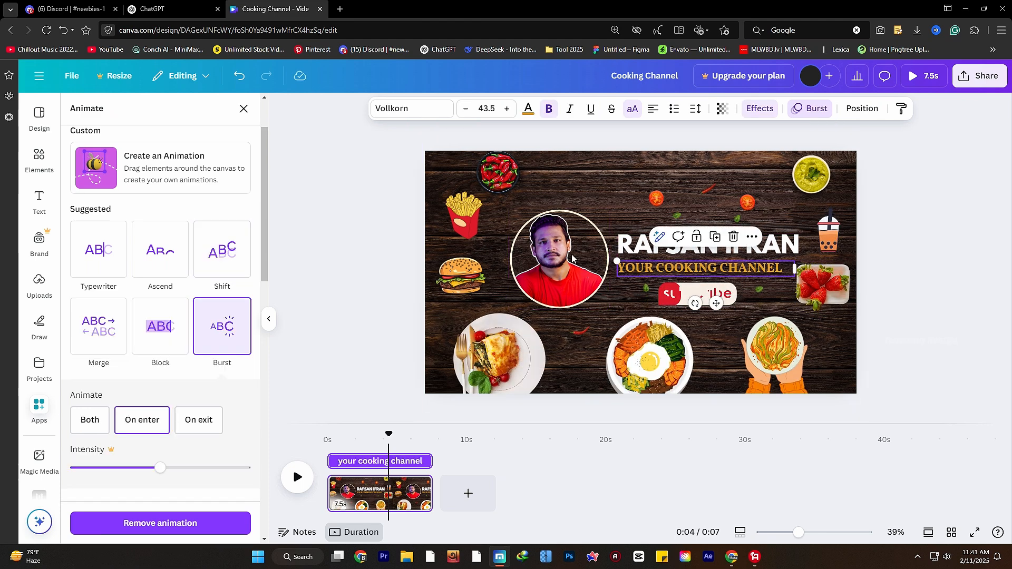
{"action": "left_click", "coordinate": [395, 114]}
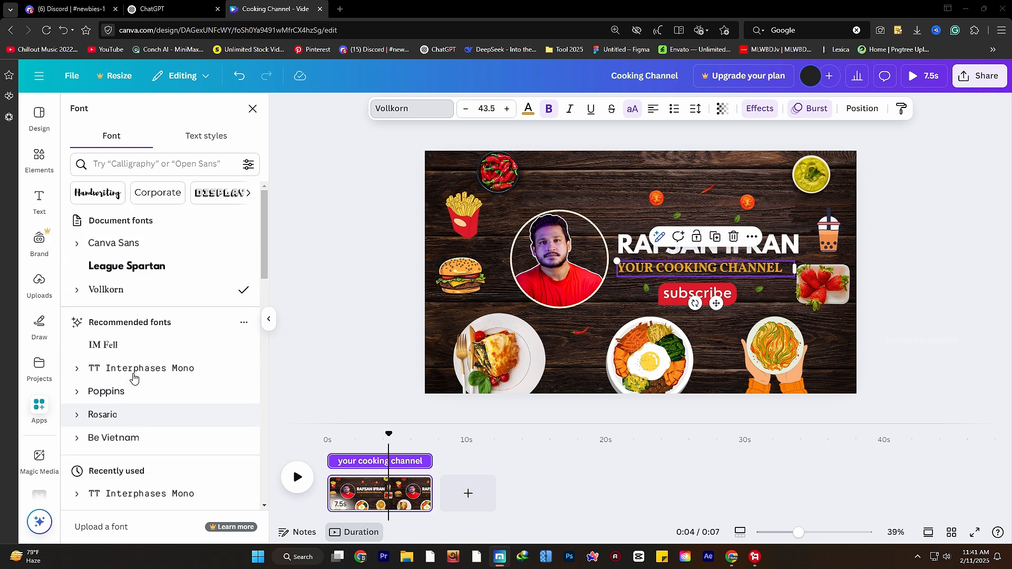
{"action": "scroll", "coordinate": [134, 378], "scroll_direction": "down", "scroll_amount": 4}
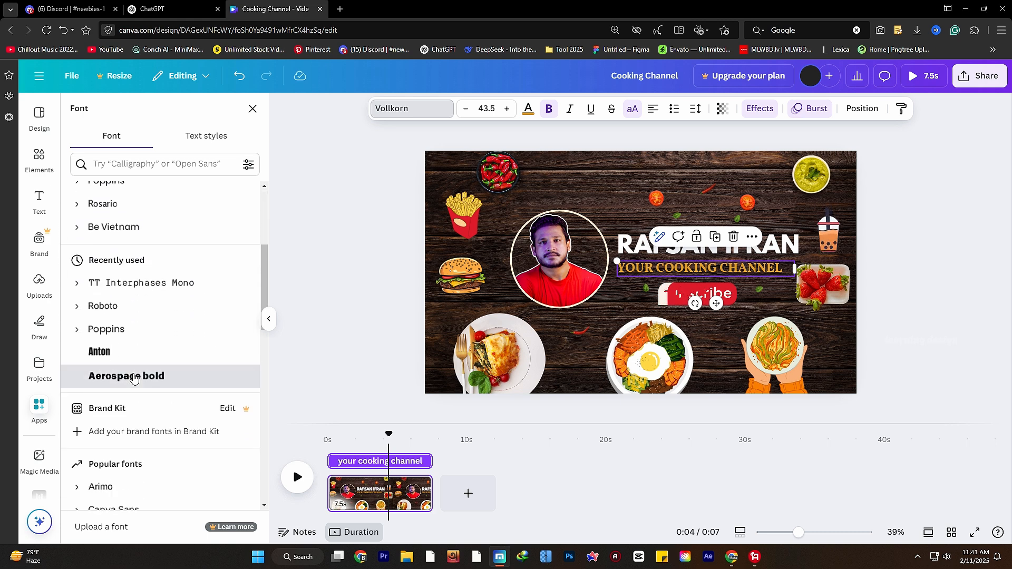
{"action": "left_click", "coordinate": [133, 376]}
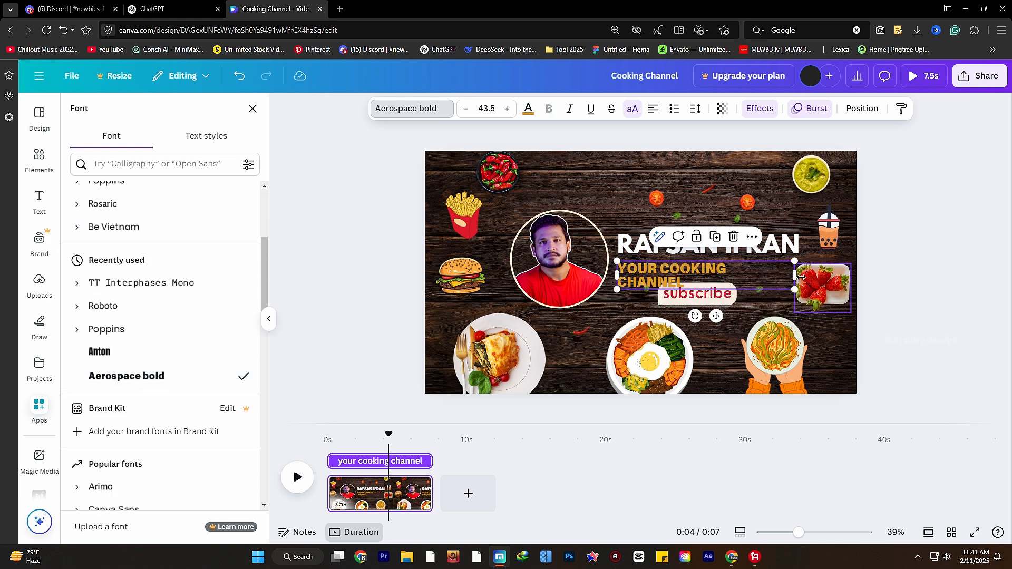
- Nudge the subtitle right and move the strawberry picture toward the right edge
{"action": "left_click_drag", "start_coordinate": [794, 275], "coordinate": [815, 275]}
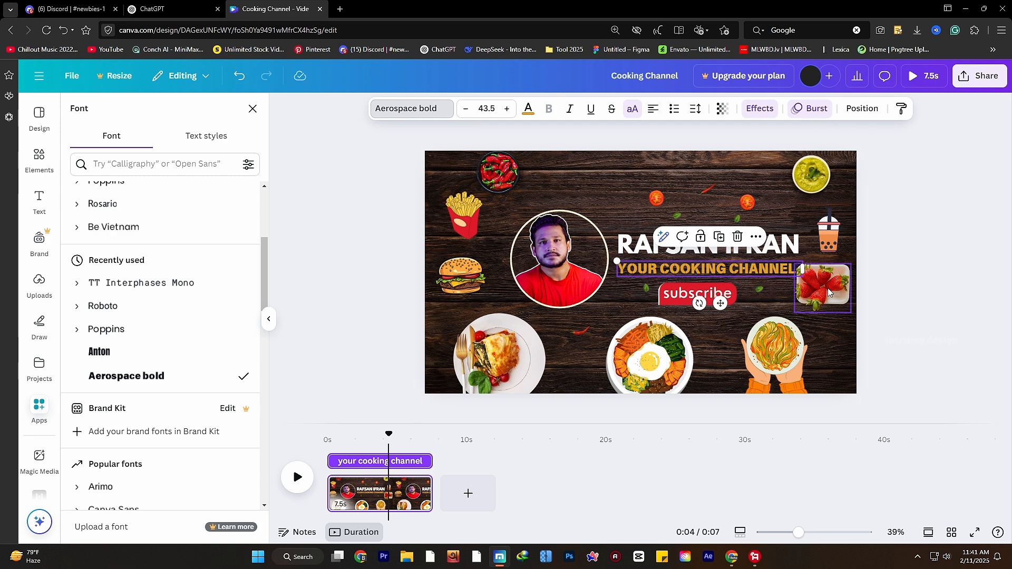
{"action": "mouse_move", "coordinate": [828, 285]}
{"action": "left_mouse_down"}
{"action": "mouse_move", "coordinate": [829, 301]}
{"action": "mouse_move", "coordinate": [834, 293]}
{"action": "left_mouse_up"}
{"action": "left_click", "coordinate": [916, 322]}
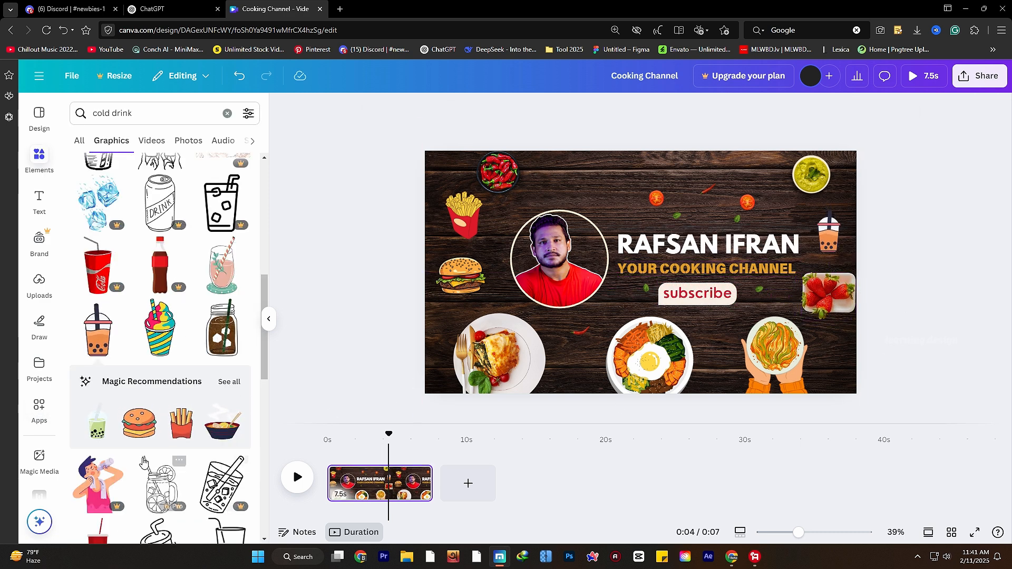
- Swap the top-right green bowl for a small pizza sticker from Magic recommendations
{"action": "left_click", "coordinate": [230, 382]}
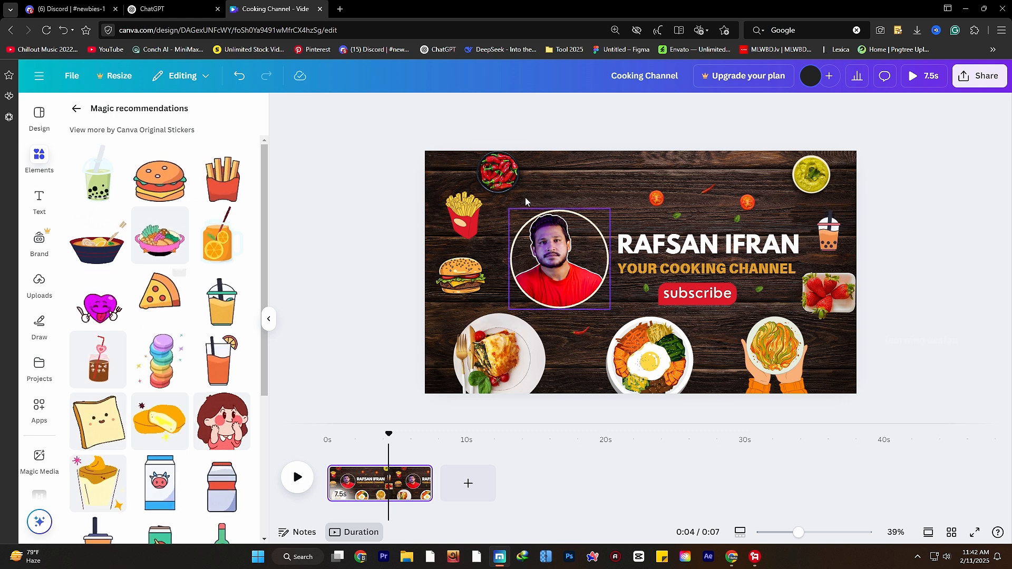
{"action": "left_click", "coordinate": [498, 173]}
{"action": "left_click", "coordinate": [825, 186]}
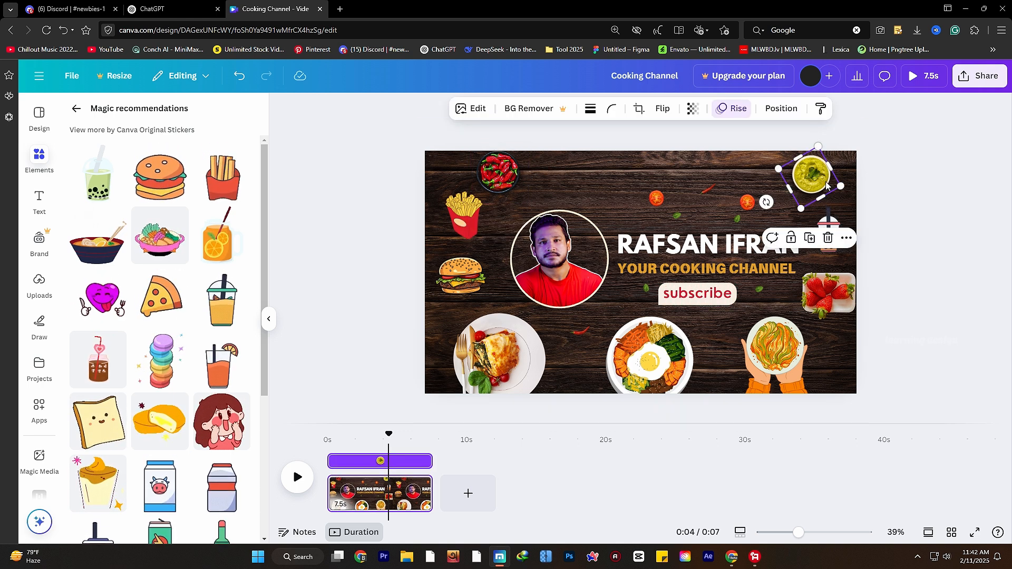
{"action": "key", "text": "Delete"}
{"action": "left_click", "coordinate": [170, 311]}
{"action": "left_click_drag", "start_coordinate": [718, 373], "coordinate": [808, 176]}
{"action": "left_click", "coordinate": [734, 406]}
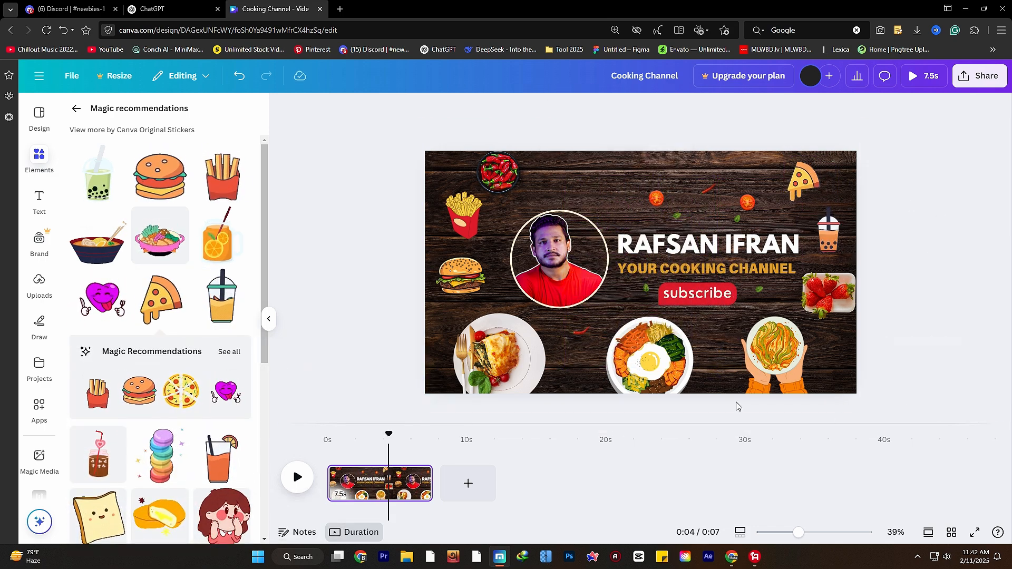
{"action": "left_click", "coordinate": [679, 248]}
- Change the title's animation to Skate
{"action": "left_click", "coordinate": [810, 108]}
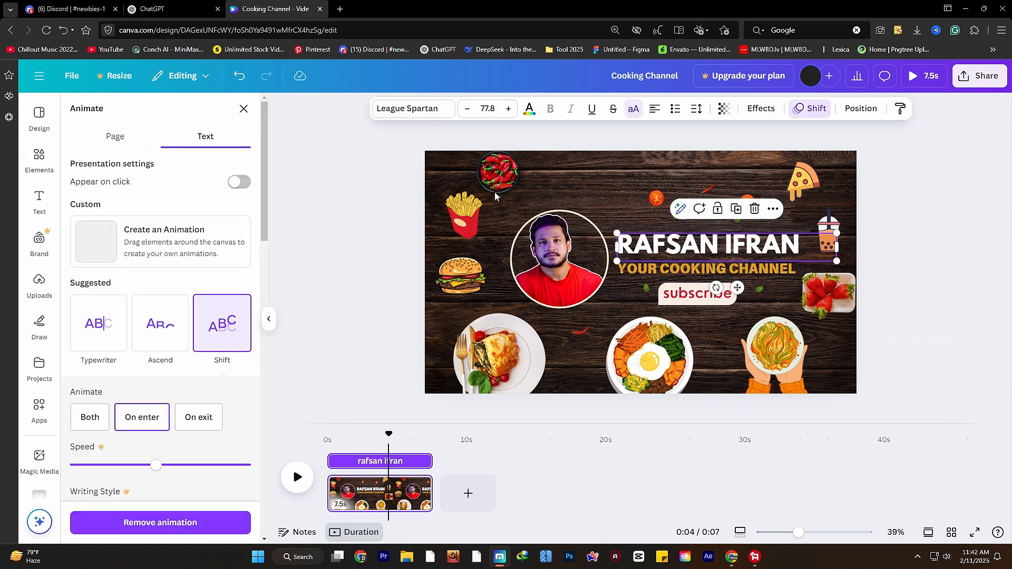
{"action": "scroll", "coordinate": [165, 398], "scroll_direction": "down", "scroll_amount": 2}
{"action": "scroll", "coordinate": [165, 399], "scroll_direction": "down", "scroll_amount": 4}
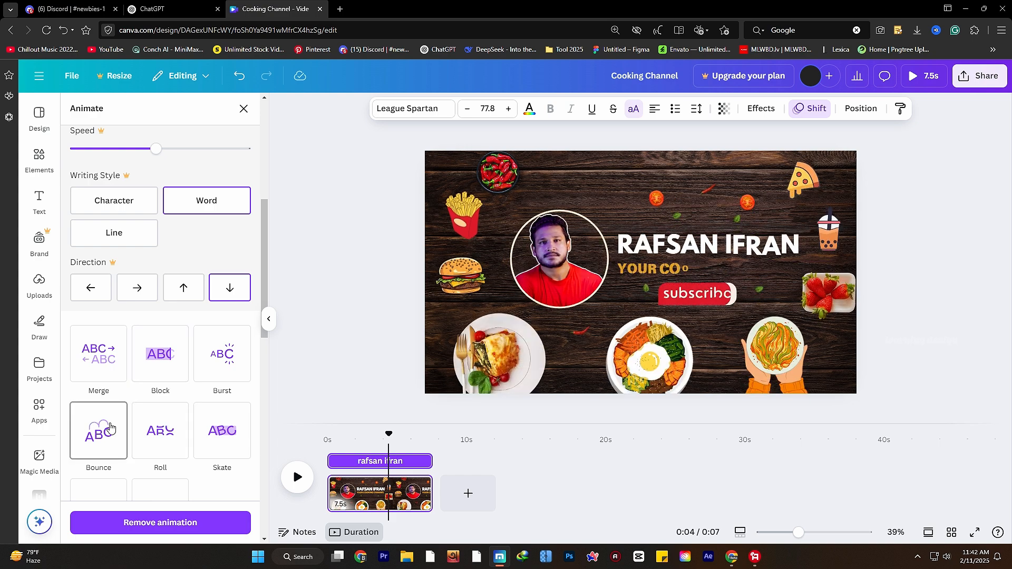
{"action": "left_click", "coordinate": [218, 429]}
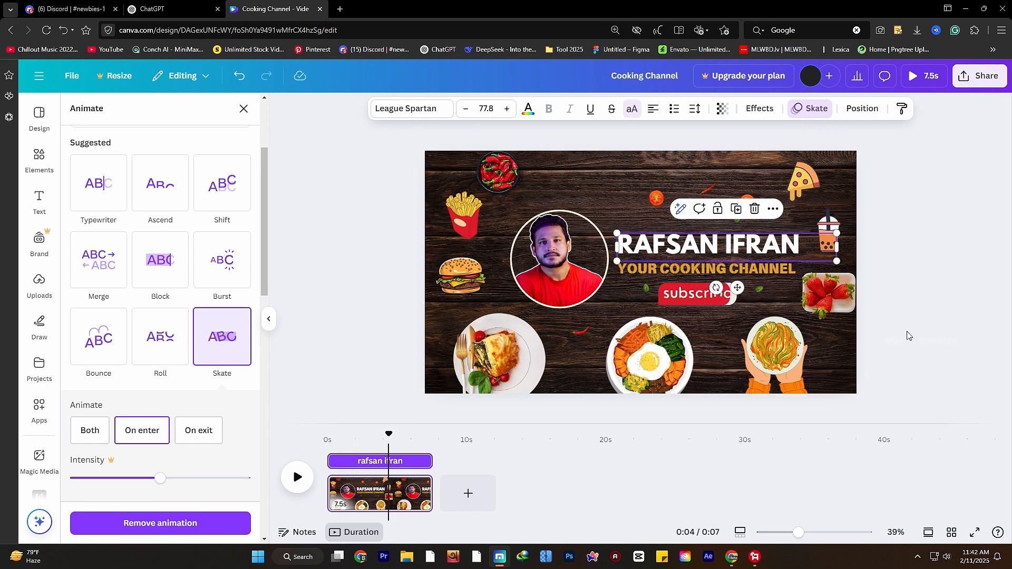
{"action": "left_click", "coordinate": [654, 376]}
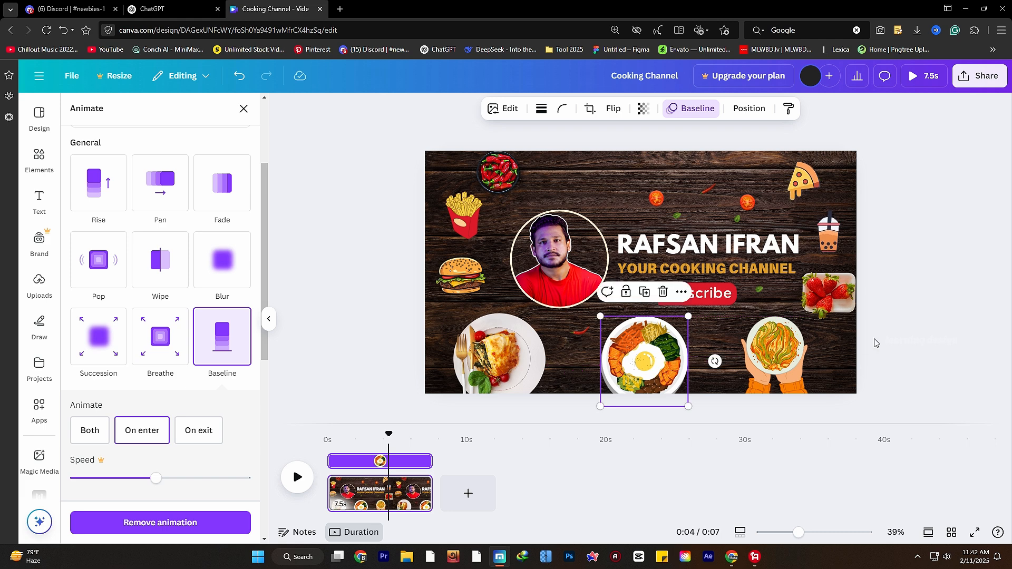
- Move the small chili beside the strawberries, then play the intro preview from the start
{"action": "left_click", "coordinate": [922, 323]}
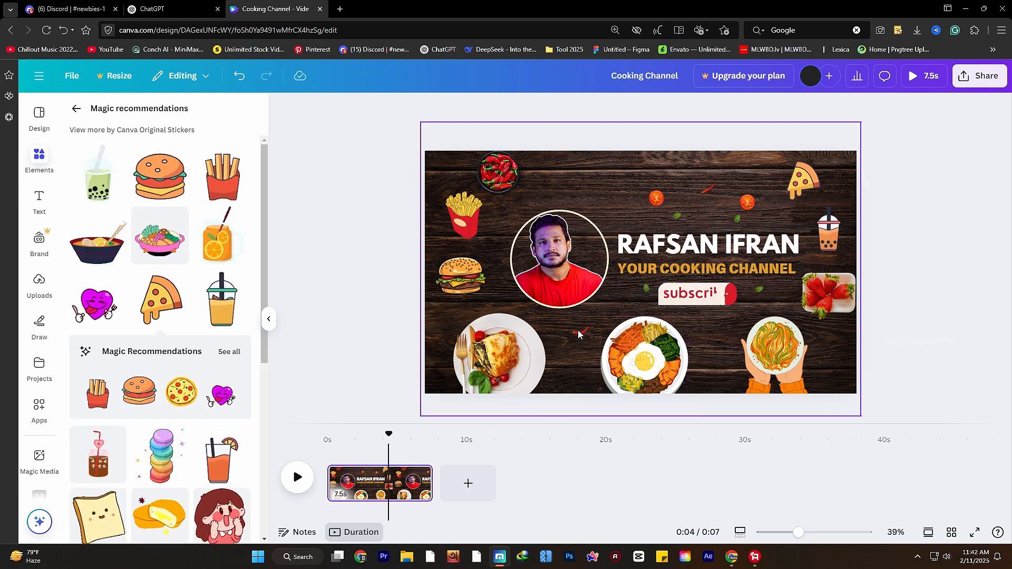
{"action": "left_click_drag", "start_coordinate": [576, 334], "coordinate": [781, 295]}
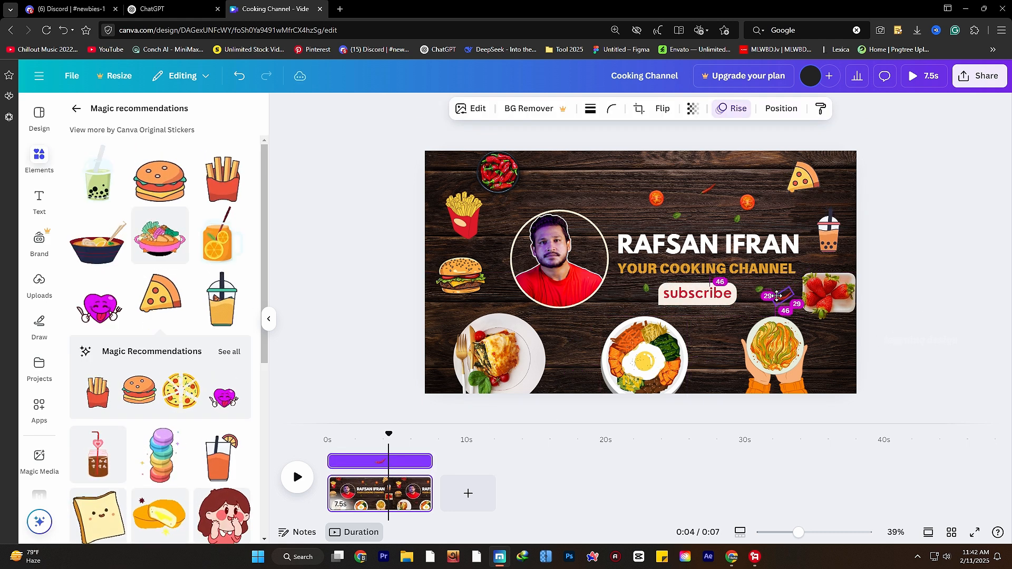
{"action": "left_click", "coordinate": [934, 295]}
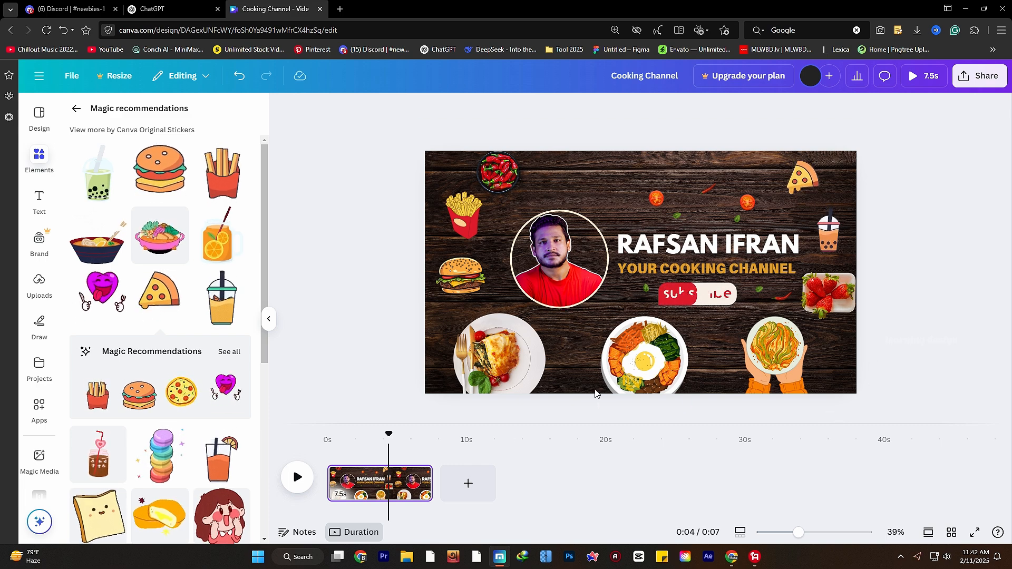
{"action": "left_click", "coordinate": [327, 444]}
{"action": "left_click", "coordinate": [298, 477]}
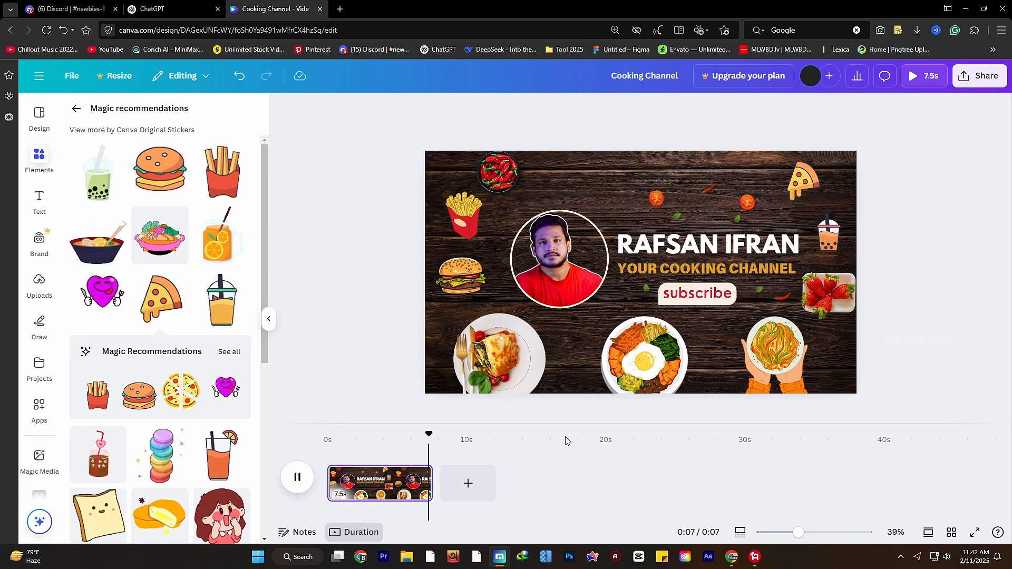
- Download the intro as 'Cooking Channel.mp4', an MP4 video at 1080p
{"action": "left_click", "coordinate": [962, 84]}
{"action": "left_click", "coordinate": [375, 239]}
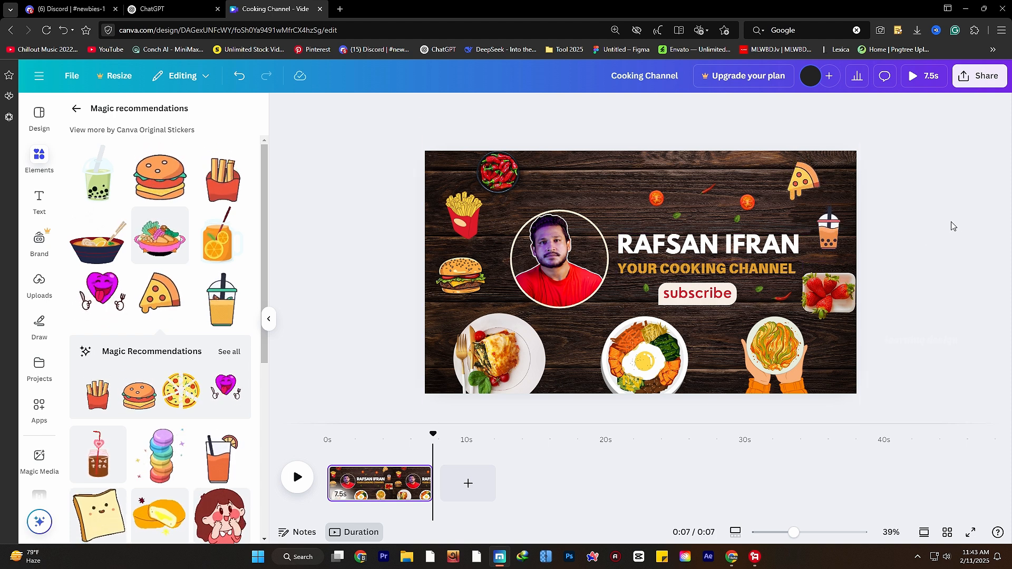
{"action": "left_click", "coordinate": [975, 76]}
{"action": "left_click", "coordinate": [802, 301]}
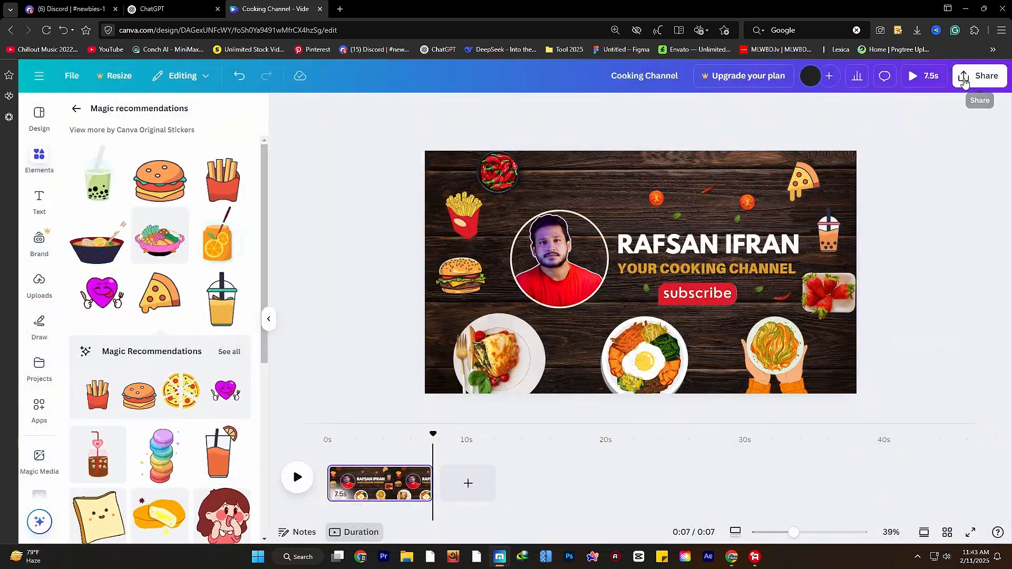
{"action": "left_click", "coordinate": [974, 75]}
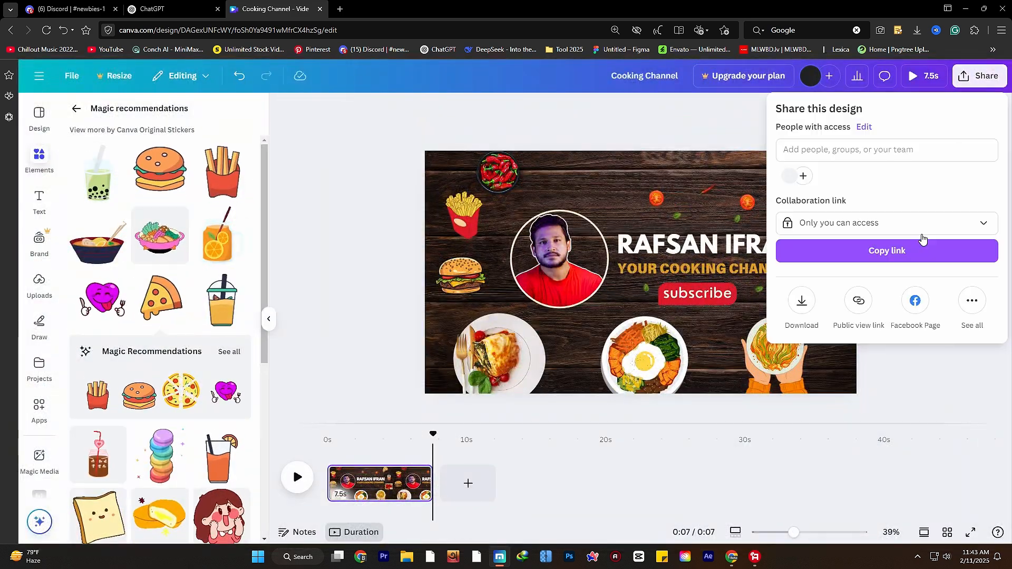
{"action": "left_click", "coordinate": [801, 301]}
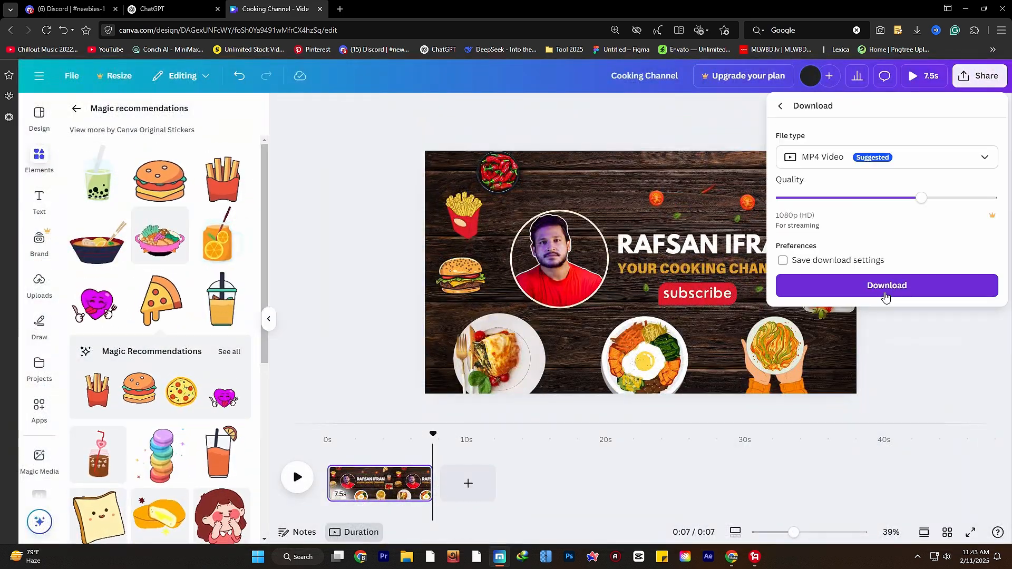
{"action": "left_click", "coordinate": [885, 287]}
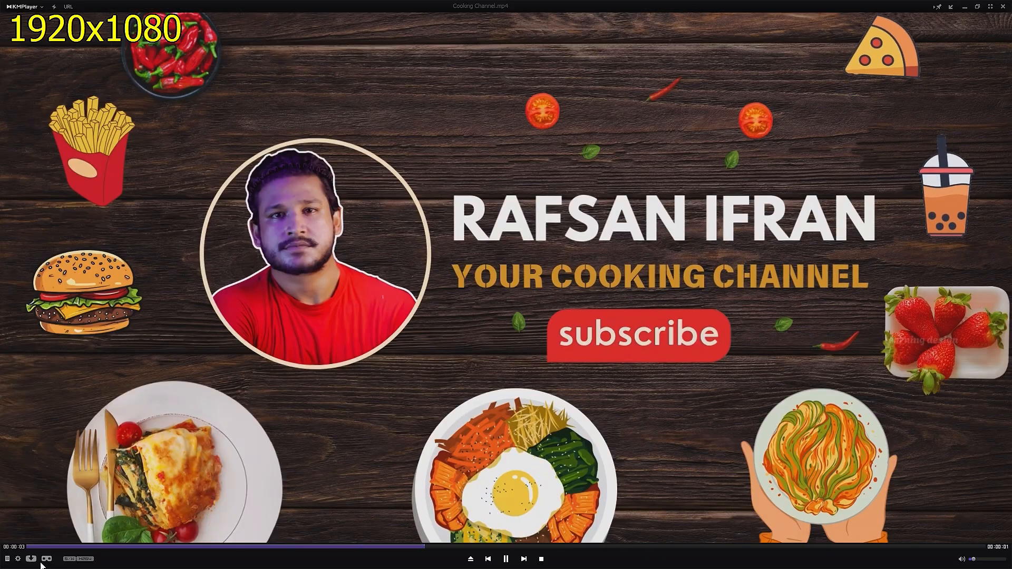
- Restart 'Cooking Channel.mp4' from the beginning in KMPlayer
{"action": "left_click", "coordinate": [31, 547]}
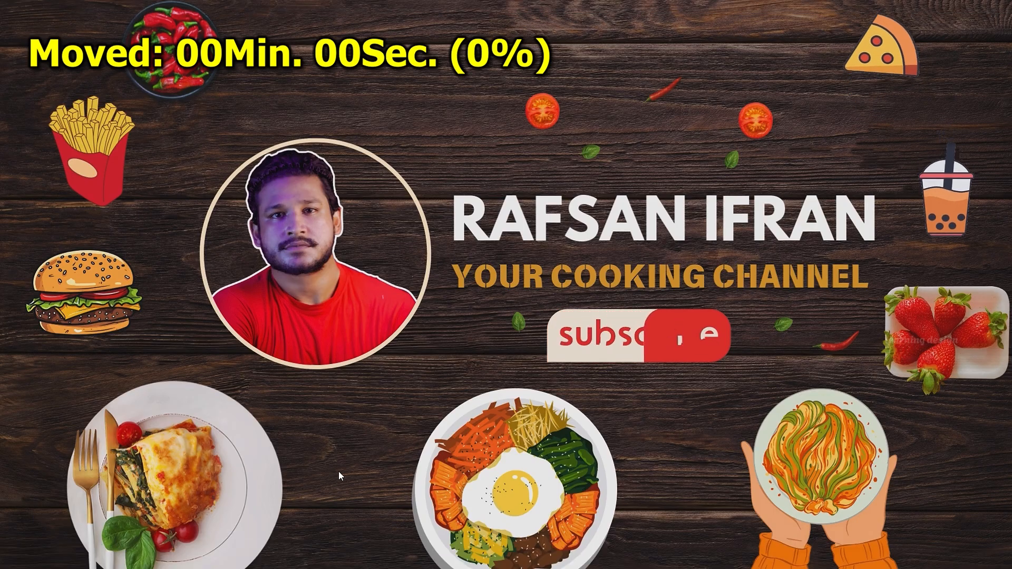